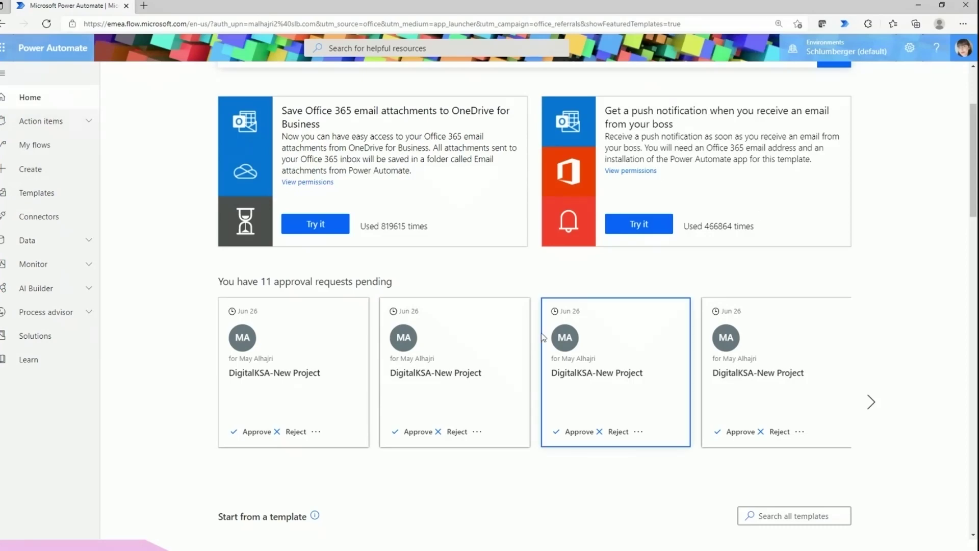
Scroll up the Home page and click into the template search box
{"action": "scroll", "coordinate": [225, 237], "scroll_direction": "up", "scroll_amount": 1}
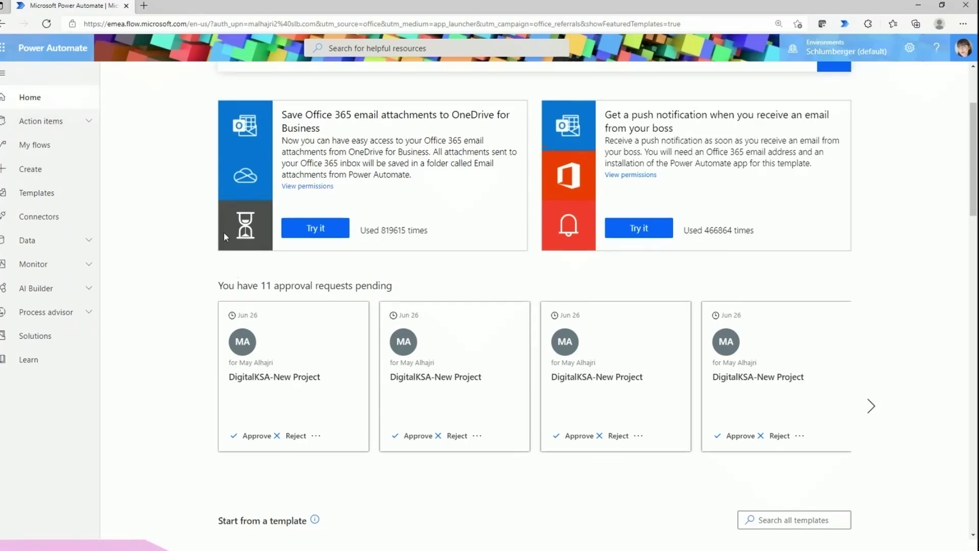
{"action": "scroll", "coordinate": [225, 233], "scroll_direction": "up", "scroll_amount": 3}
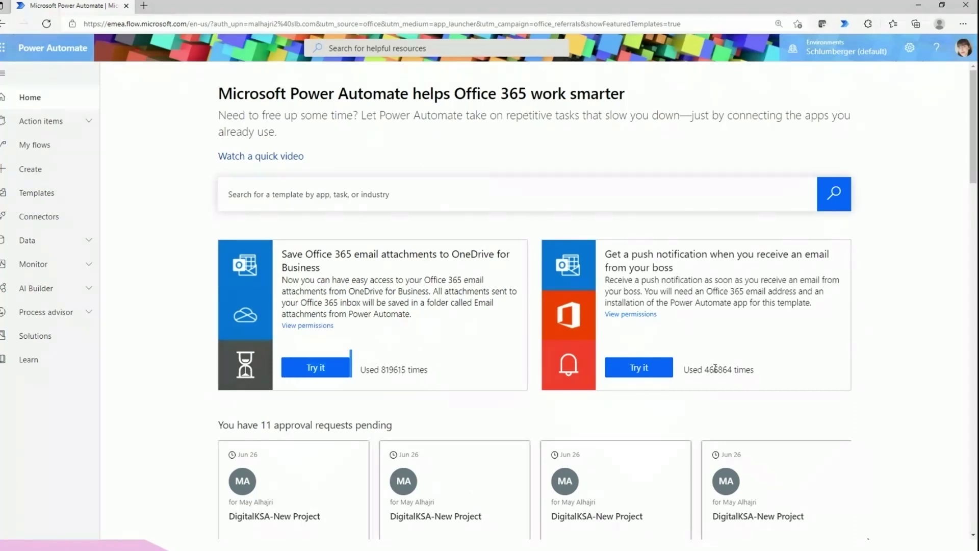
{"action": "left_click", "coordinate": [299, 182]}
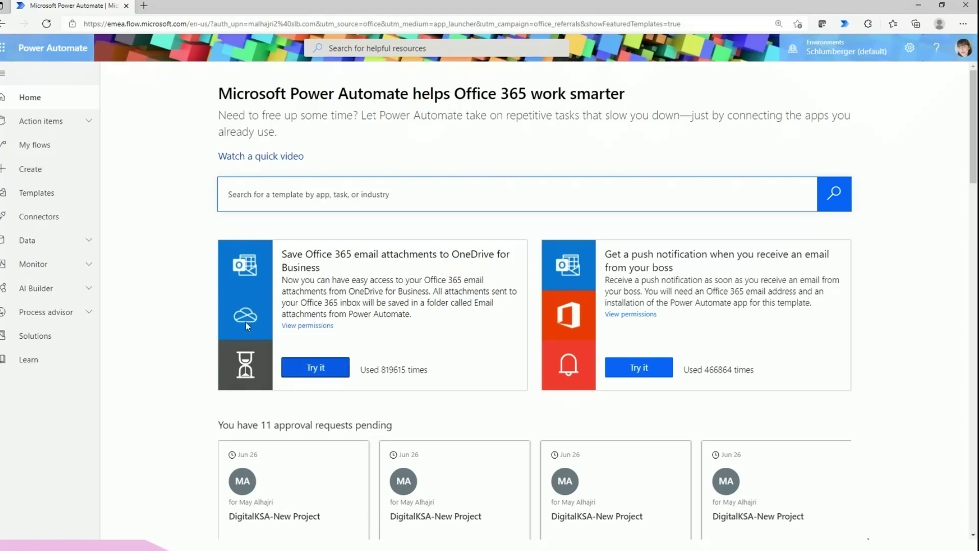
Select the text '11 approval requests pending' in the approvals heading
{"action": "scroll", "coordinate": [265, 306], "scroll_direction": "down", "scroll_amount": 1}
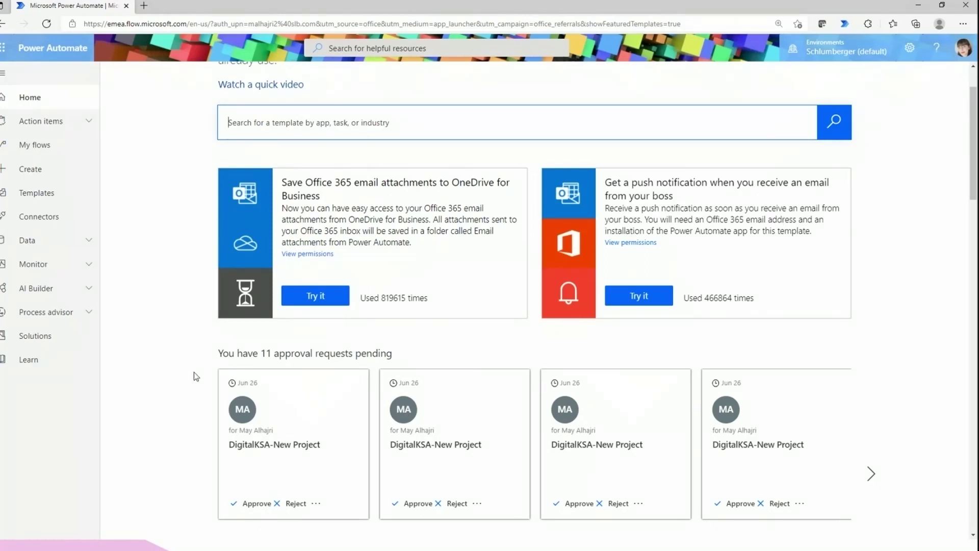
{"action": "left_click_drag", "start_coordinate": [217, 353], "coordinate": [341, 353]}
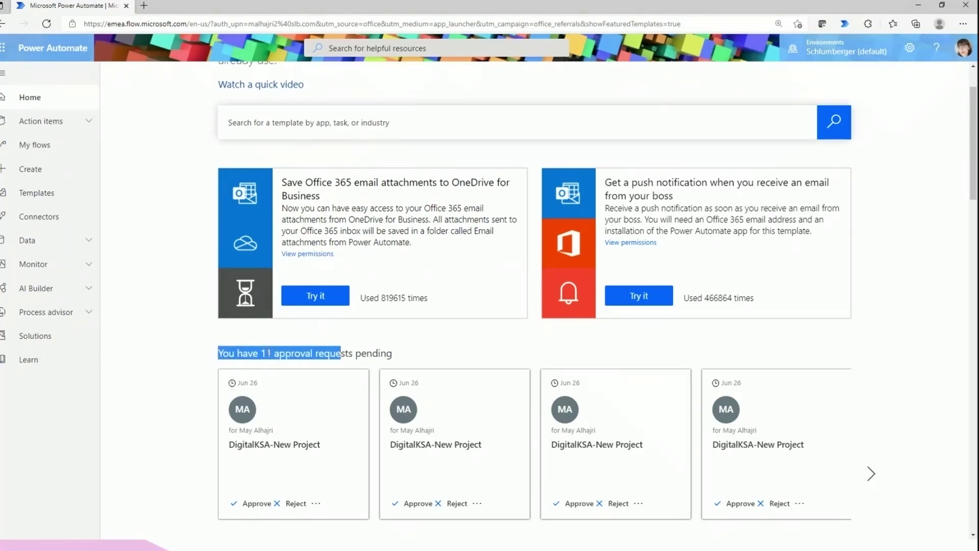
{"action": "left_click_drag", "start_coordinate": [261, 353], "coordinate": [393, 353]}
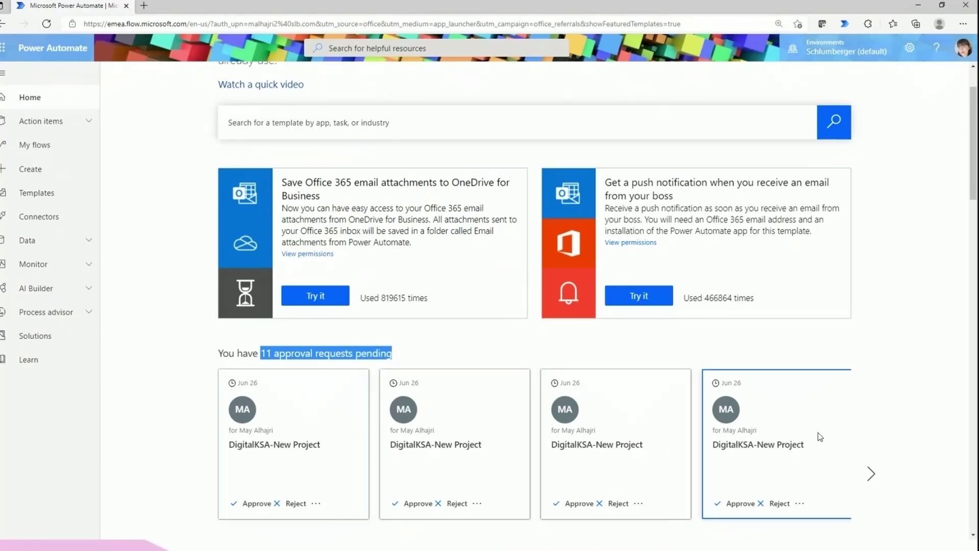
{"action": "scroll", "coordinate": [736, 381], "scroll_direction": "down", "scroll_amount": 2}
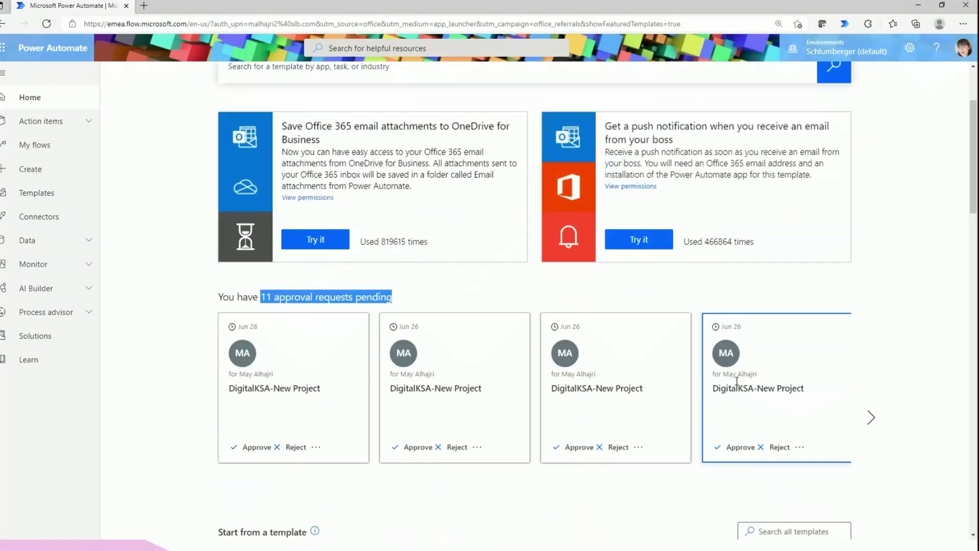
{"action": "scroll", "coordinate": [469, 463], "scroll_direction": "up", "scroll_amount": 2}
{"action": "scroll", "coordinate": [470, 524], "scroll_direction": "down", "scroll_amount": 4}
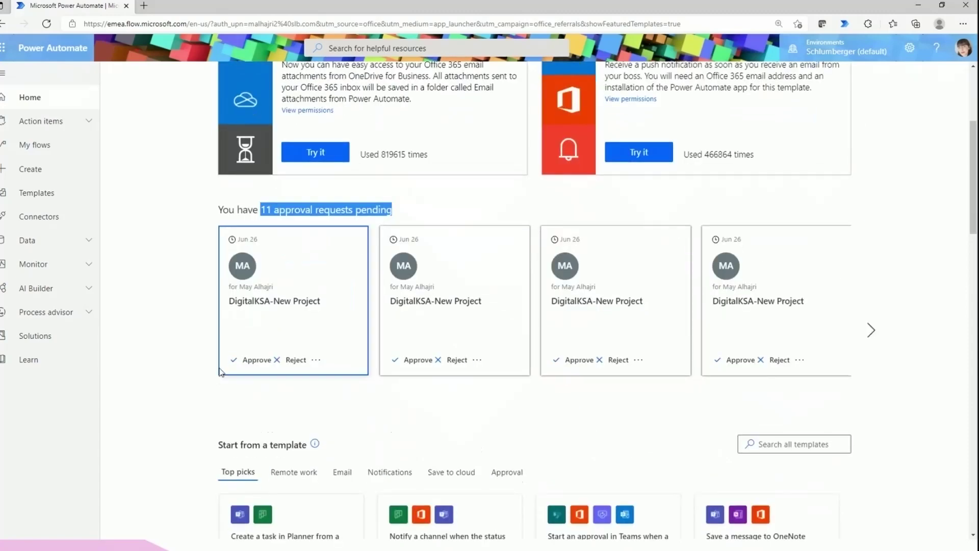
{"action": "left_click", "coordinate": [316, 360]}
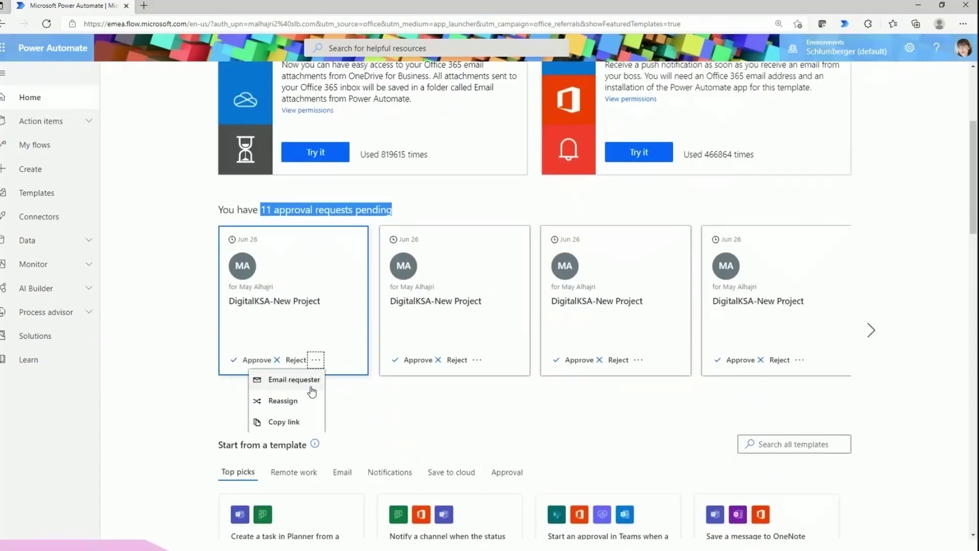
{"action": "scroll", "coordinate": [317, 391], "scroll_direction": "down", "scroll_amount": 1}
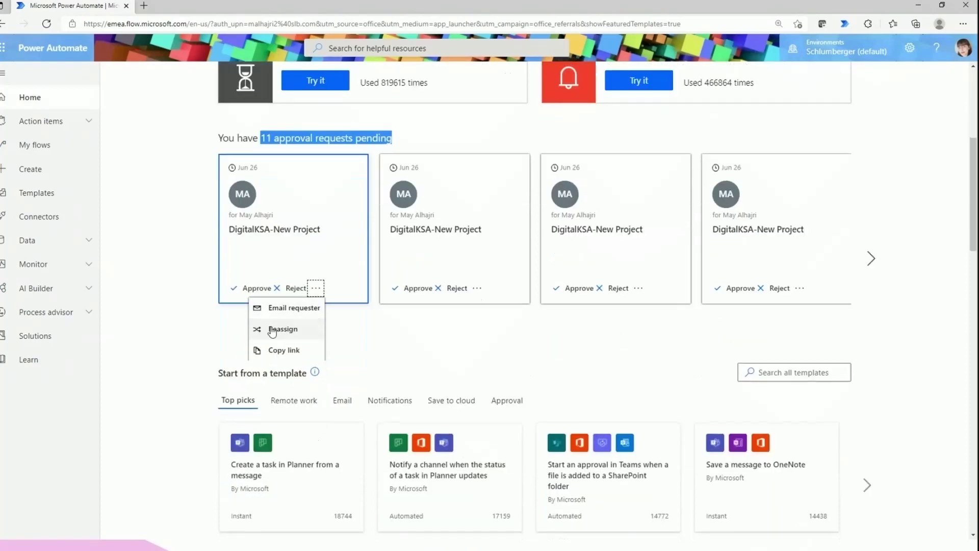
{"action": "left_click", "coordinate": [342, 345]}
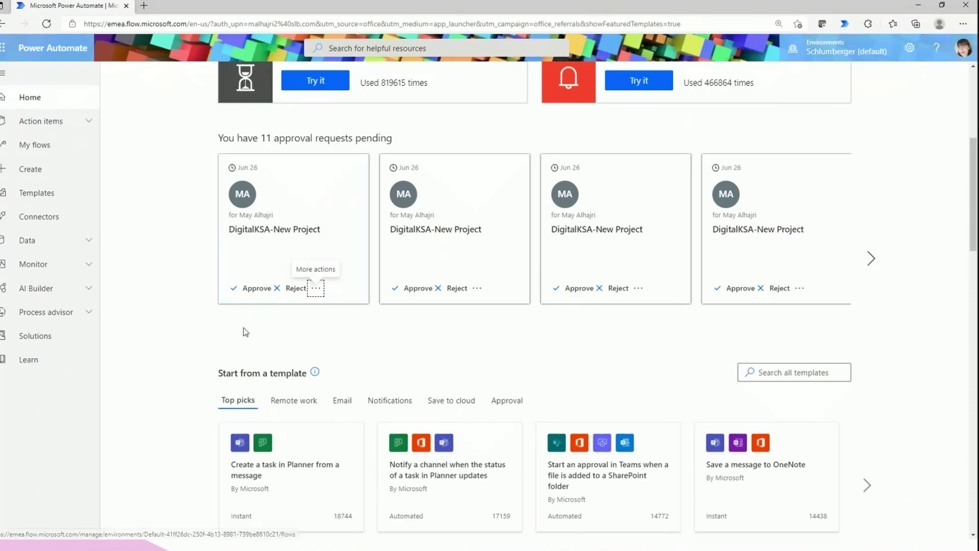
{"action": "scroll", "coordinate": [240, 331], "scroll_direction": "down", "scroll_amount": 4}
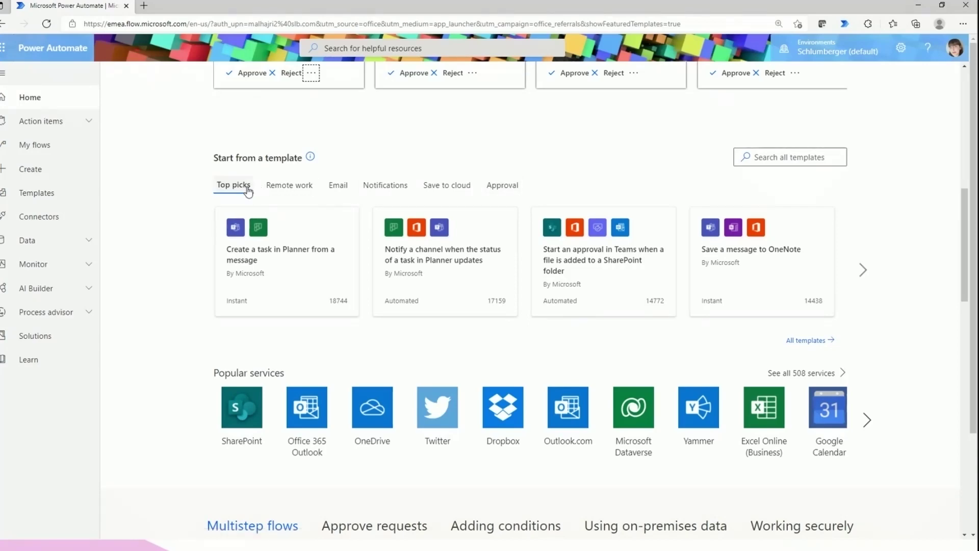
Page through the top picks and Remote work templates, then open All templates sorted by popularity
{"action": "left_click", "coordinate": [864, 275]}
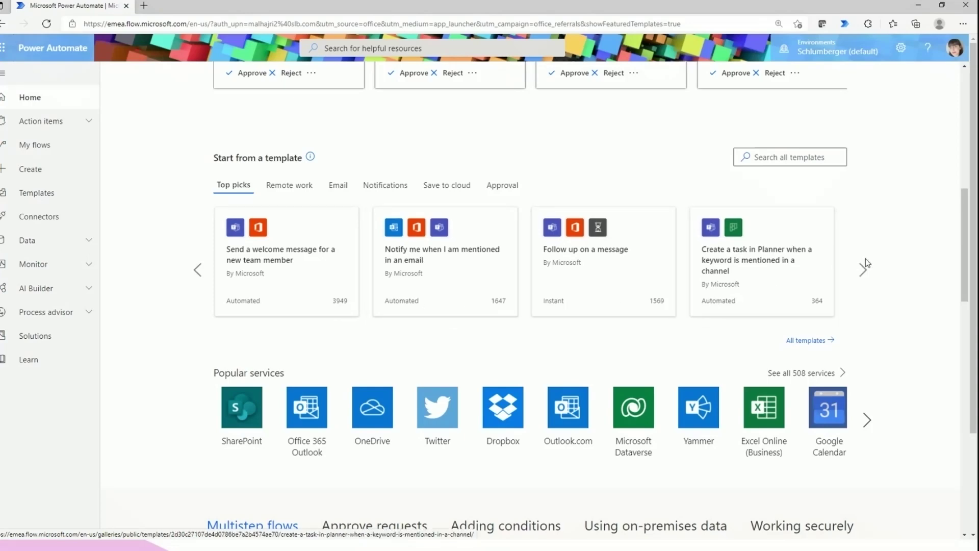
{"action": "left_click", "coordinate": [863, 272]}
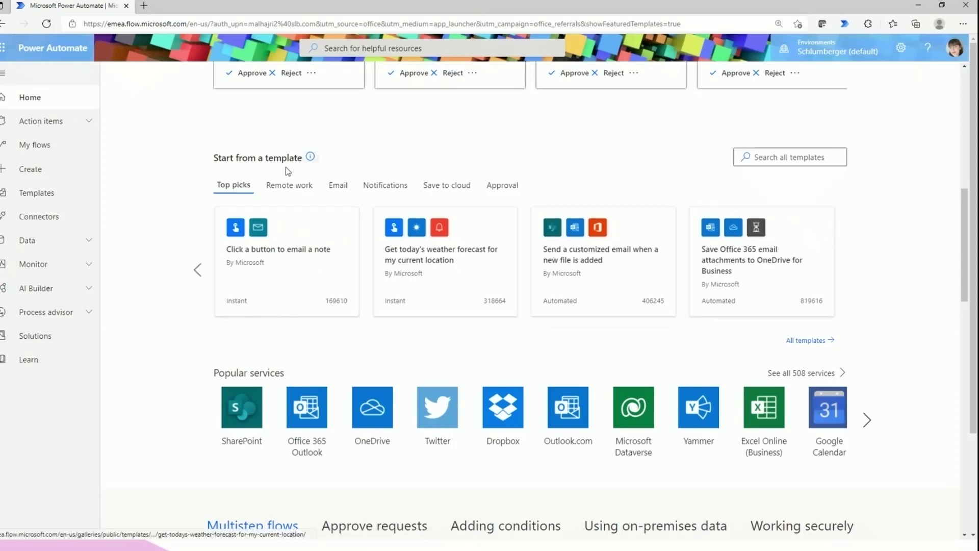
{"action": "left_click", "coordinate": [287, 192]}
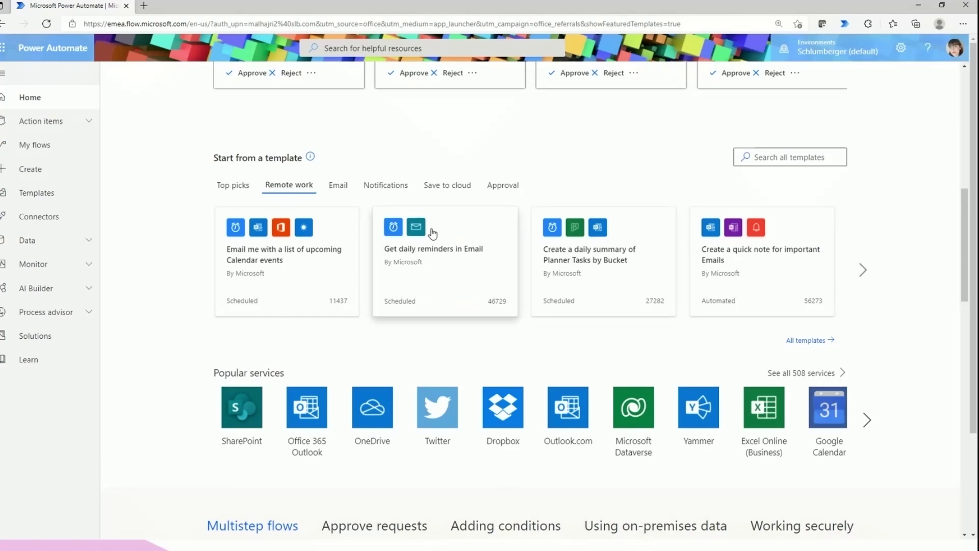
{"action": "left_click", "coordinate": [794, 348]}
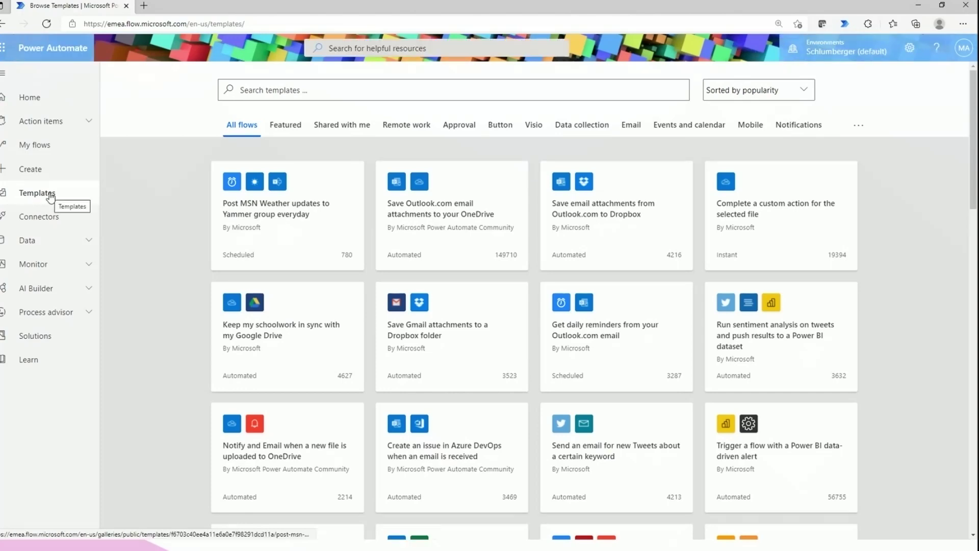
Enter 'power' in the Search templates box, correcting a stray character
{"action": "scroll", "coordinate": [452, 273], "scroll_direction": "down", "scroll_amount": 3}
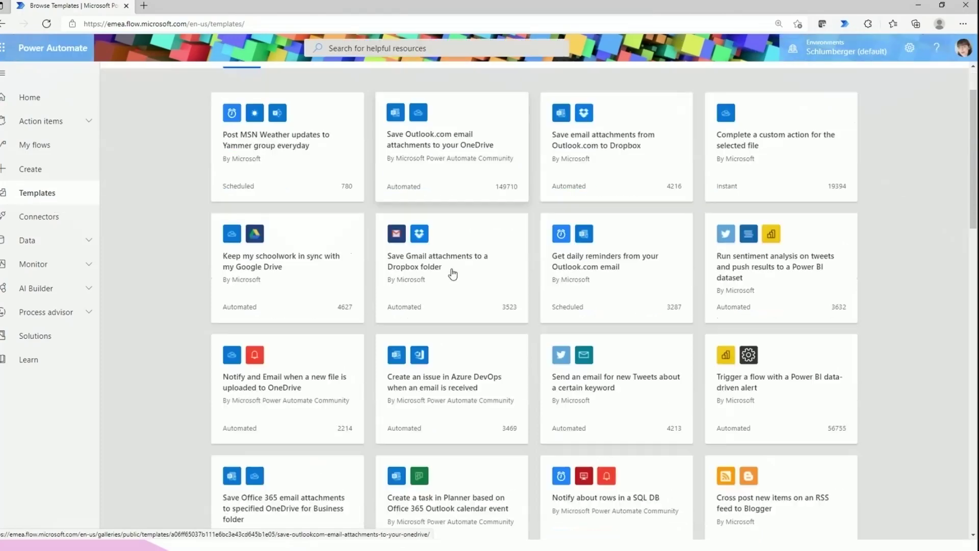
{"action": "scroll", "coordinate": [453, 274], "scroll_direction": "down", "scroll_amount": 2}
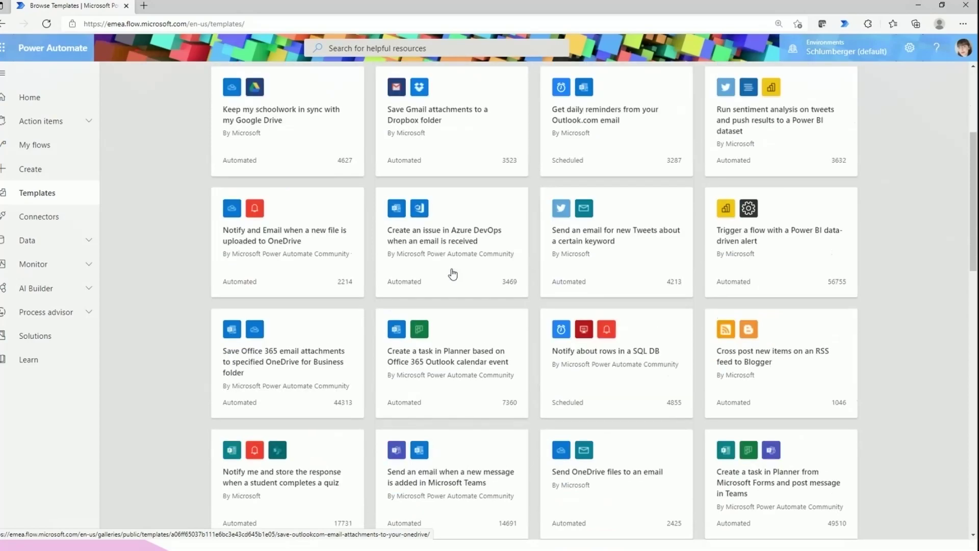
{"action": "scroll", "coordinate": [452, 274], "scroll_direction": "up", "scroll_amount": 5}
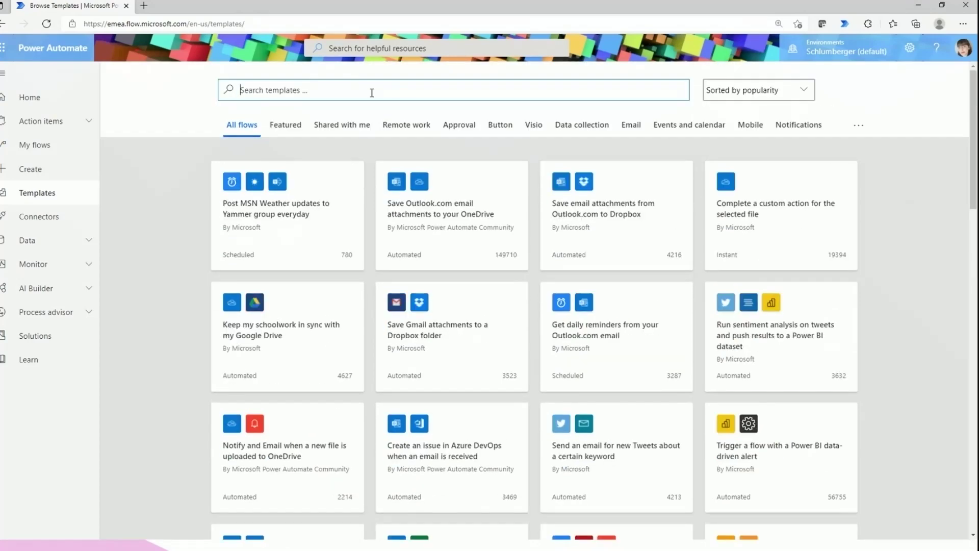
{"action": "left_click", "coordinate": [371, 92]}
{"action": "type", "text": "o"}
{"action": "key", "text": "BackSpace"}
{"action": "type", "text": "power"}
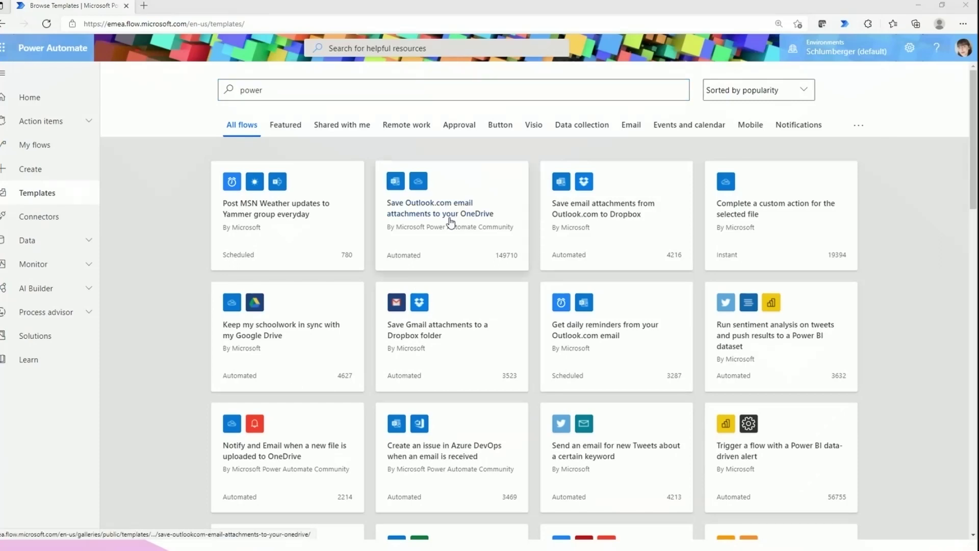
Search the templates gallery for 'power bi'
{"action": "left_click", "coordinate": [338, 94]}
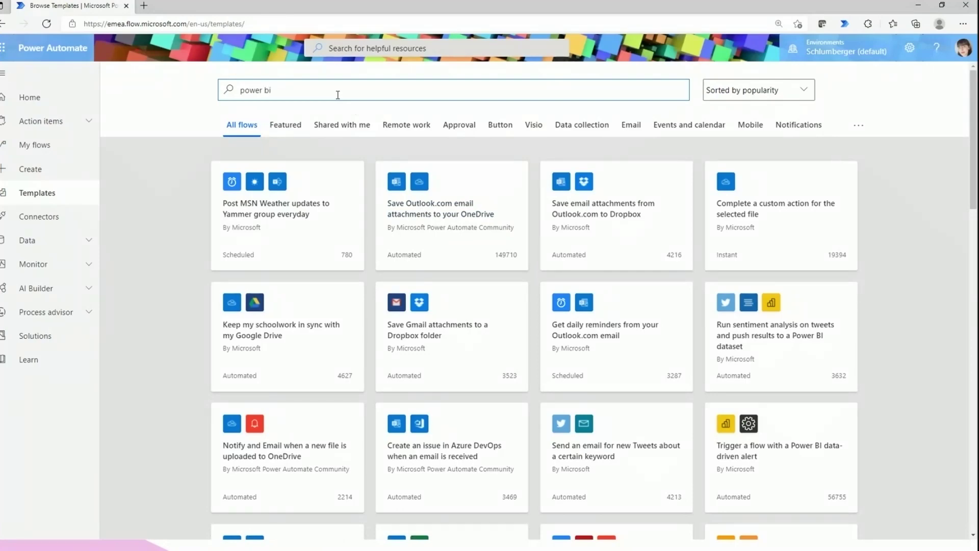
{"action": "type", "text": "bi"}
{"action": "key", "text": "Return"}
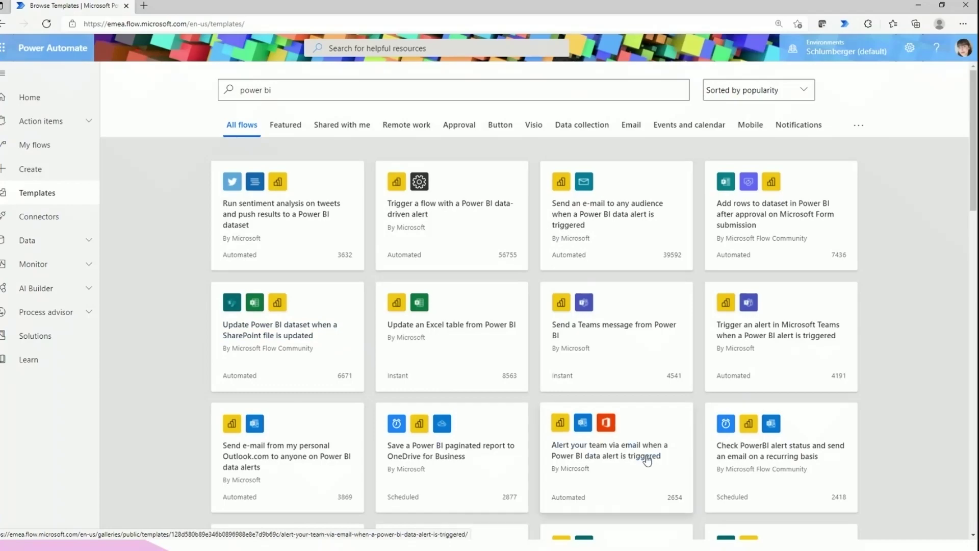
Open the 'Update Power BI dataset when a SharePoint file is updated' template from the results
{"action": "scroll", "coordinate": [476, 430], "scroll_direction": "down", "scroll_amount": 3}
{"action": "scroll", "coordinate": [478, 433], "scroll_direction": "down", "scroll_amount": 10}
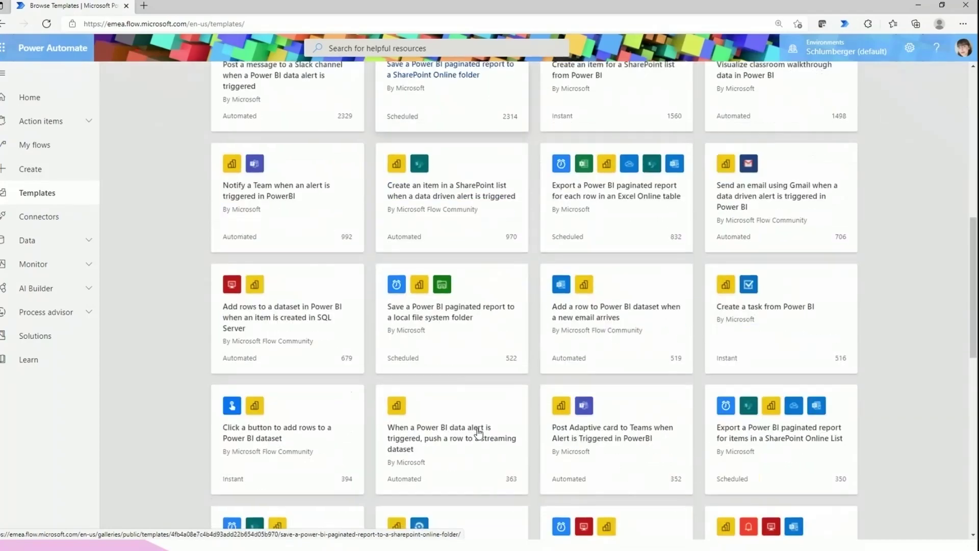
{"action": "scroll", "coordinate": [478, 432], "scroll_direction": "up", "scroll_amount": 6}
{"action": "scroll", "coordinate": [478, 432], "scroll_direction": "up", "scroll_amount": 7}
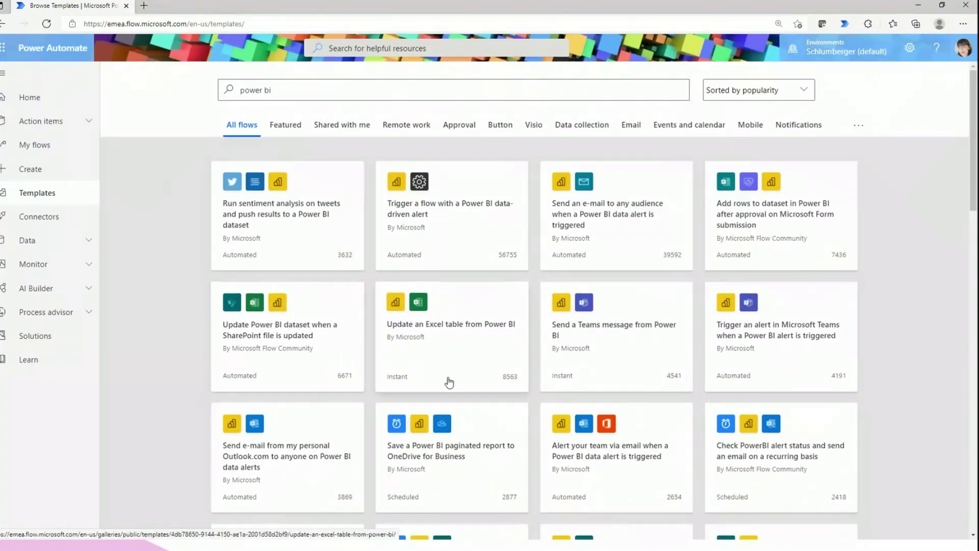
{"action": "scroll", "coordinate": [339, 331], "scroll_direction": "down", "scroll_amount": 1}
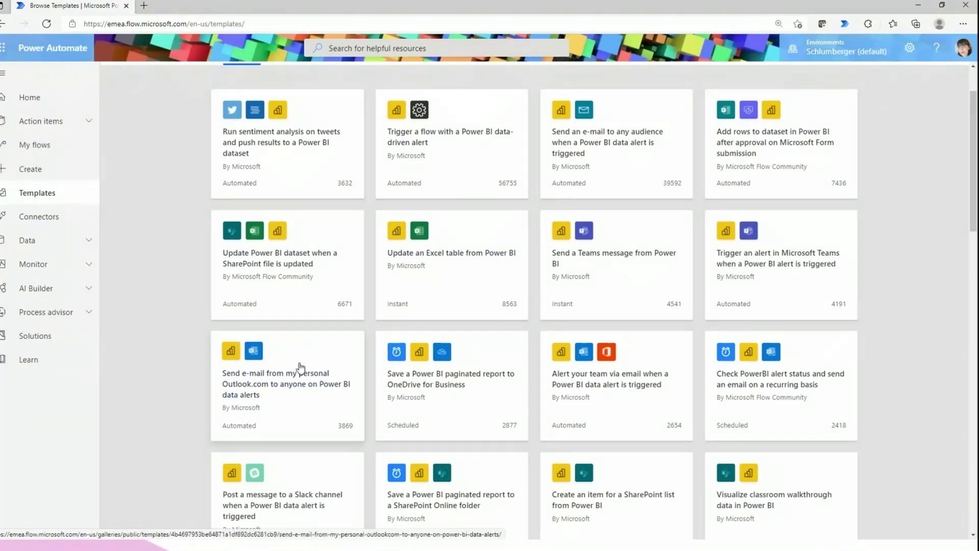
{"action": "scroll", "coordinate": [301, 377], "scroll_direction": "up", "scroll_amount": 1}
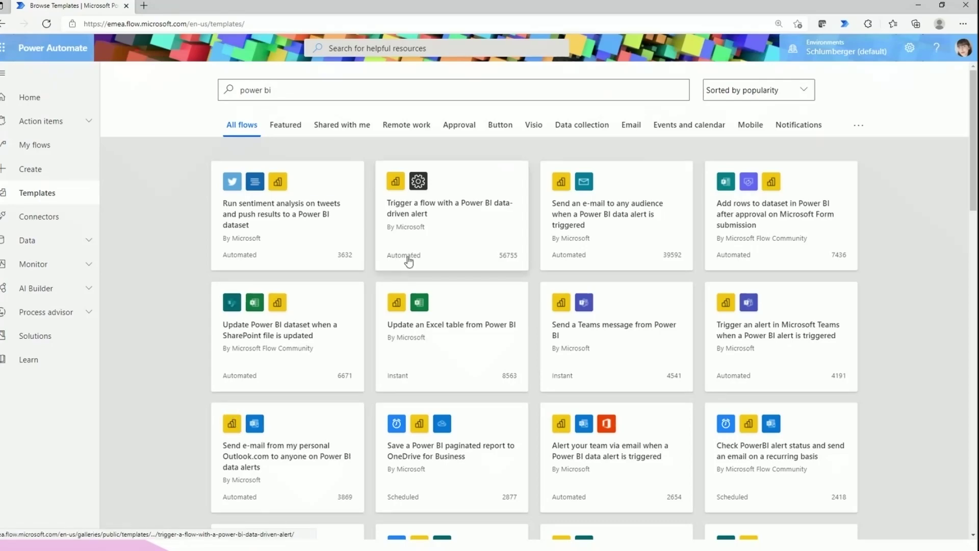
{"action": "scroll", "coordinate": [424, 306], "scroll_direction": "down", "scroll_amount": 3}
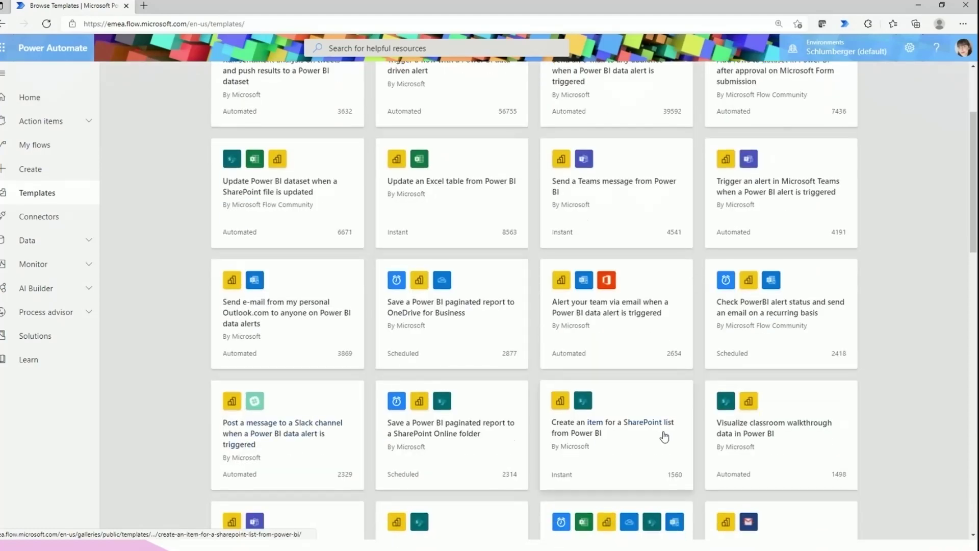
{"action": "scroll", "coordinate": [664, 437], "scroll_direction": "down", "scroll_amount": 3}
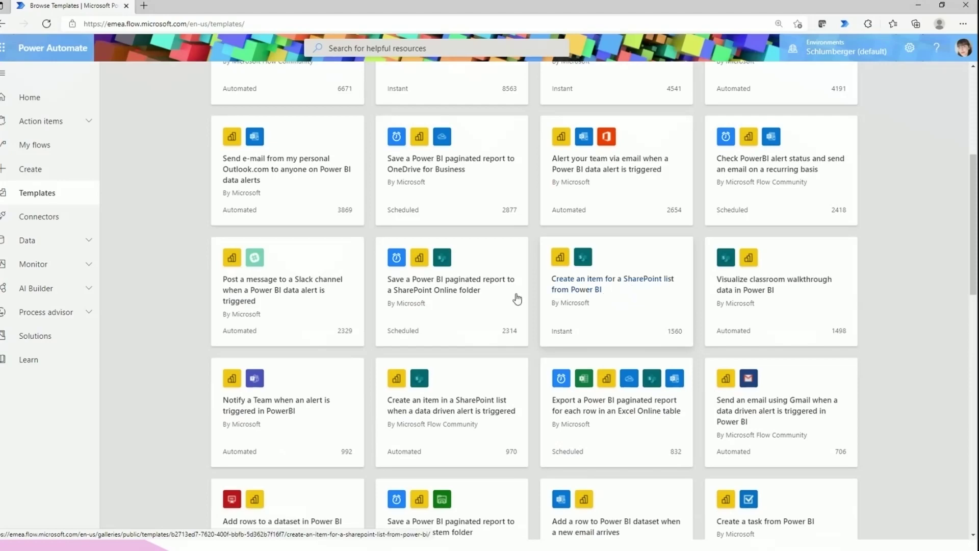
{"action": "scroll", "coordinate": [304, 400], "scroll_direction": "up", "scroll_amount": 1}
{"action": "scroll", "coordinate": [304, 400], "scroll_direction": "down", "scroll_amount": 1}
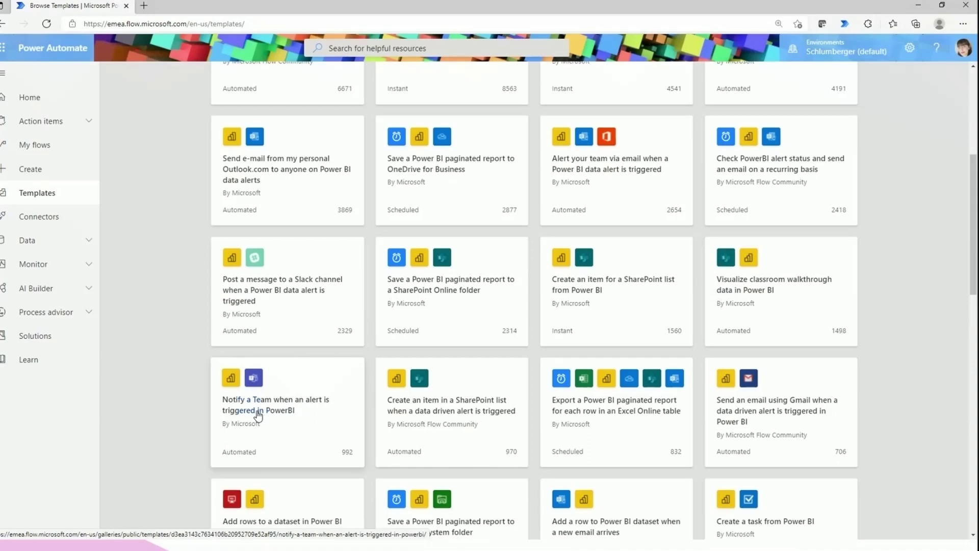
{"action": "scroll", "coordinate": [298, 433], "scroll_direction": "up", "scroll_amount": 5}
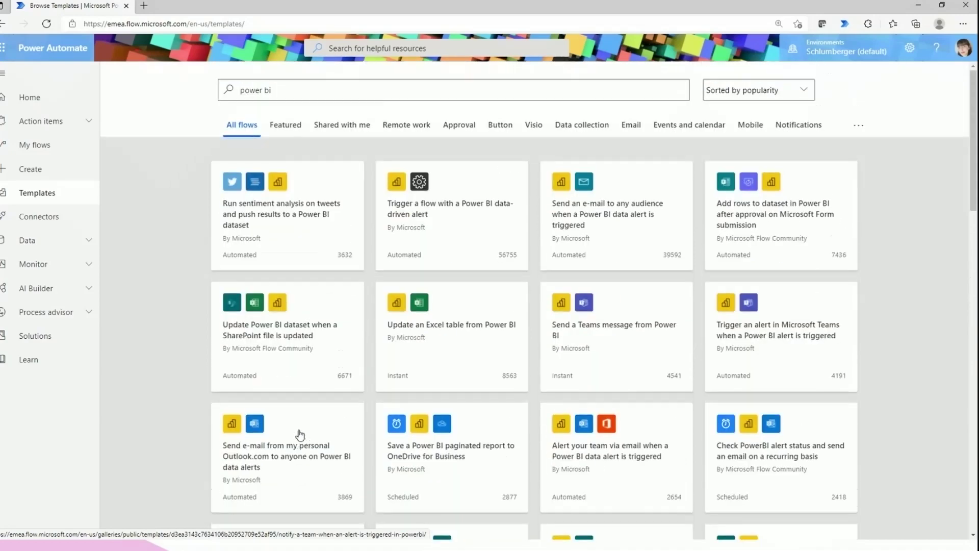
{"action": "left_click", "coordinate": [256, 337]}
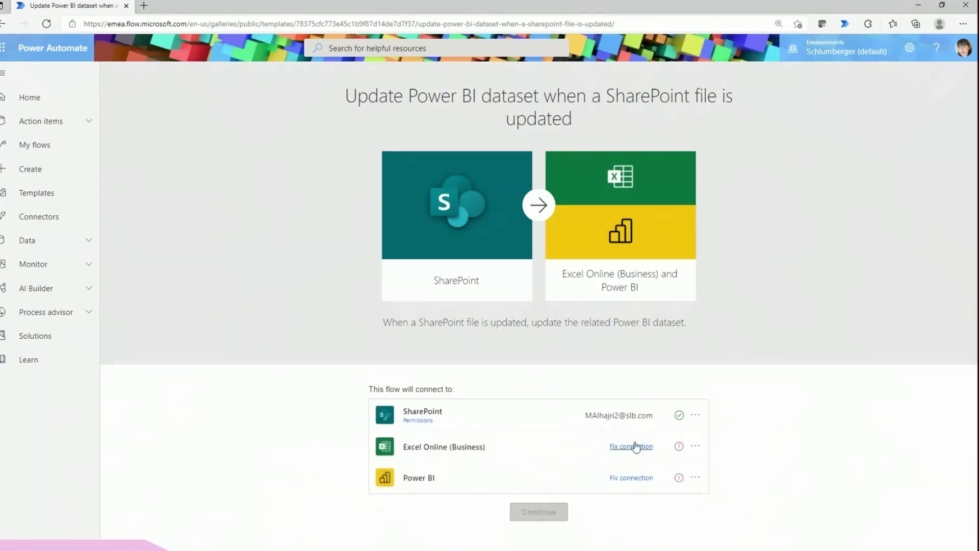
Connect Excel Online (Business) and Power BI with the signed-in work account, then create the flow
{"action": "left_click", "coordinate": [614, 451]}
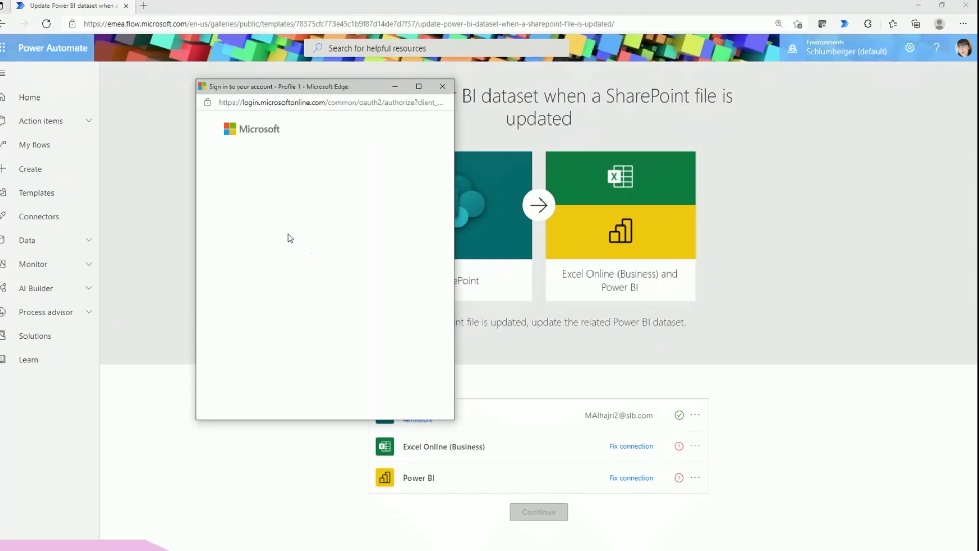
{"action": "left_click", "coordinate": [300, 225]}
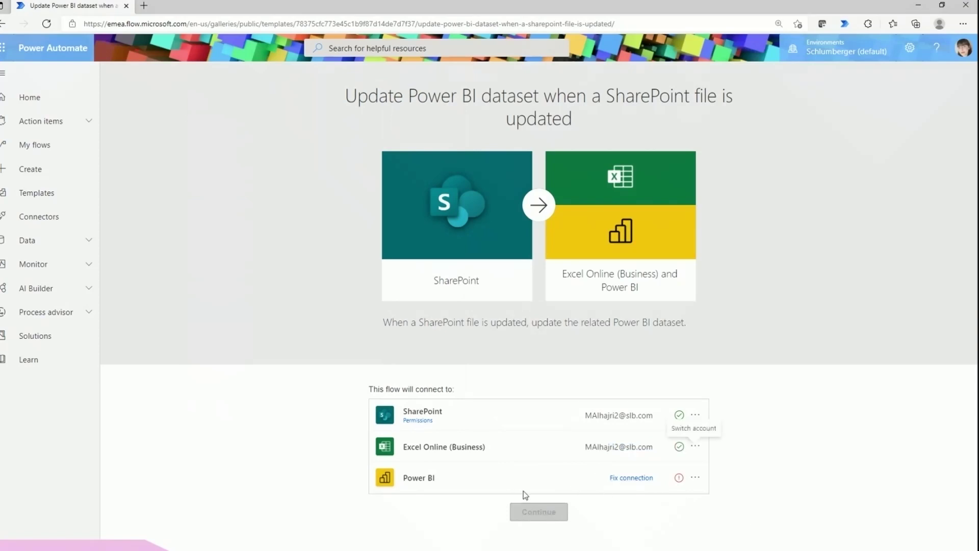
{"action": "left_click", "coordinate": [632, 478]}
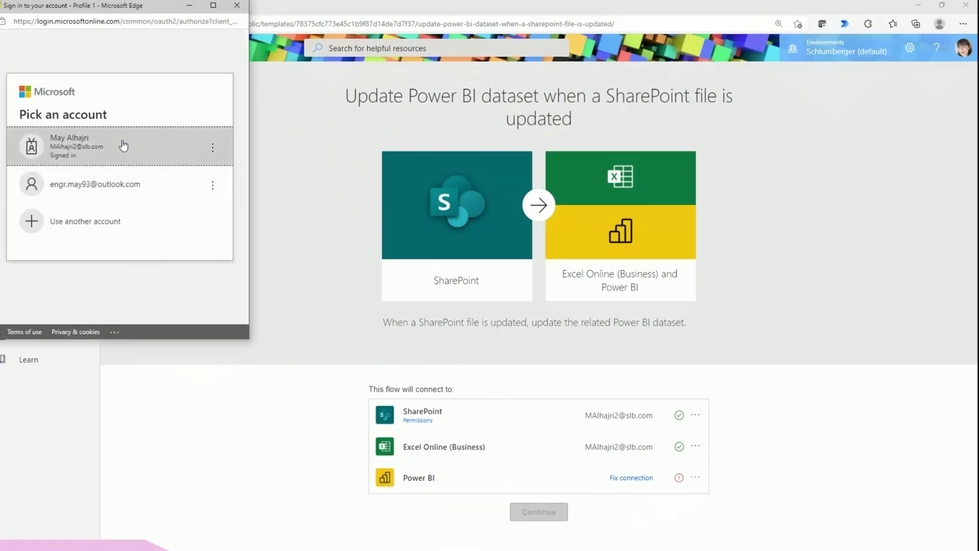
{"action": "left_click", "coordinate": [122, 144]}
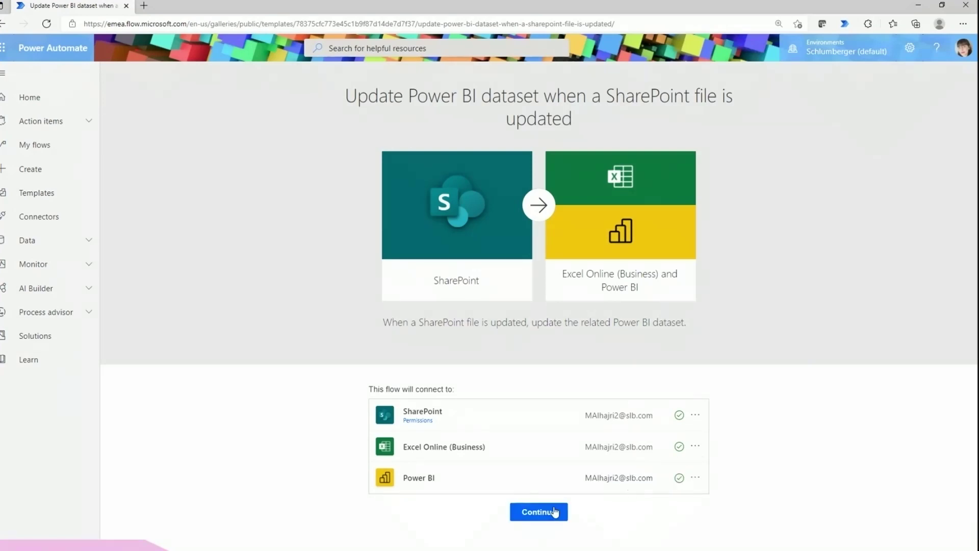
{"action": "left_click", "coordinate": [557, 516]}
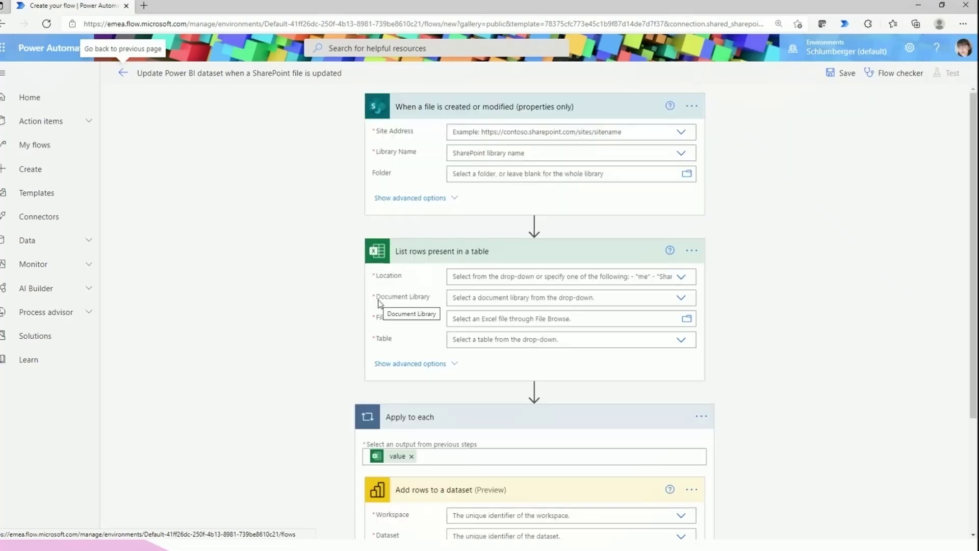
Collapse the List rows, Apply to each and trigger cards, then expand the SharePoint trigger's settings
{"action": "scroll", "coordinate": [312, 270], "scroll_direction": "down", "scroll_amount": 3}
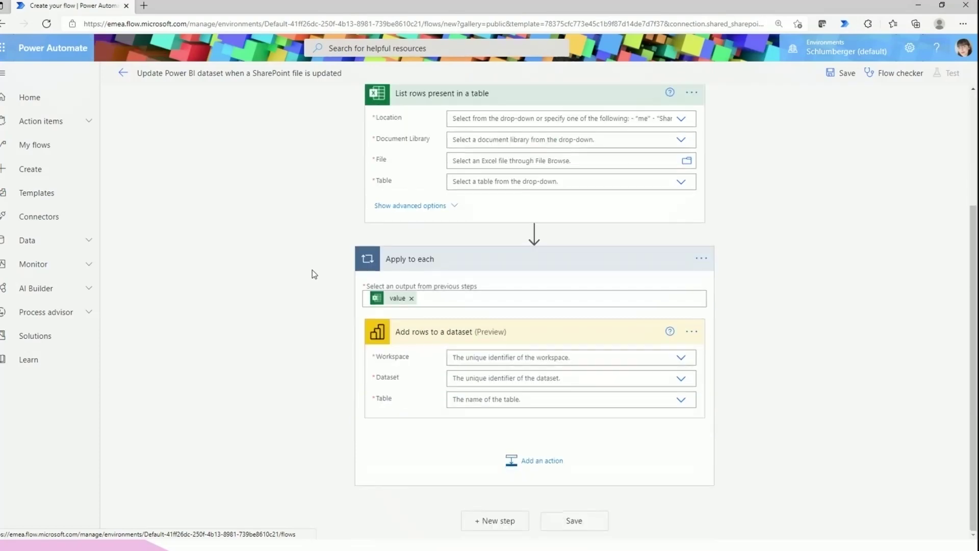
{"action": "scroll", "coordinate": [312, 274], "scroll_direction": "up", "scroll_amount": 3}
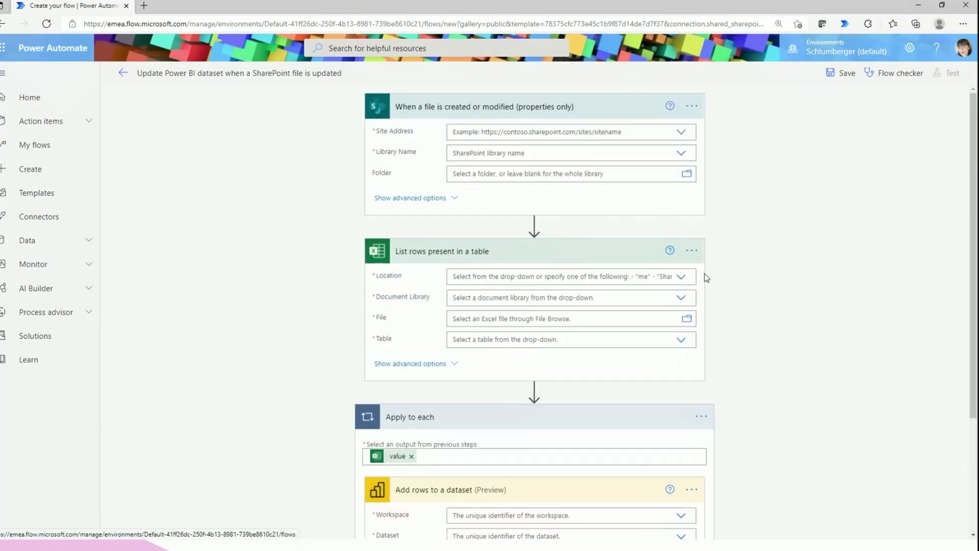
{"action": "left_click", "coordinate": [595, 247]}
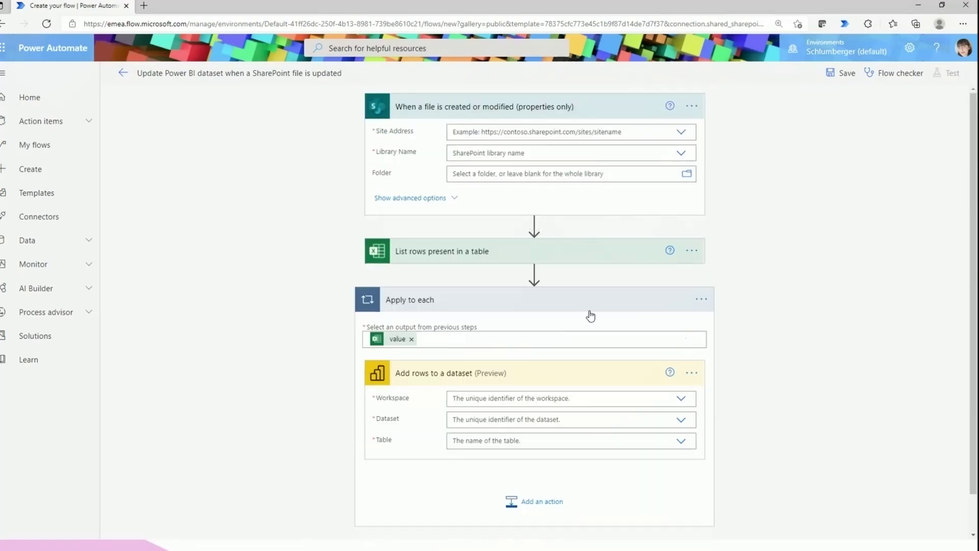
{"action": "left_click", "coordinate": [598, 309]}
{"action": "left_click", "coordinate": [530, 116]}
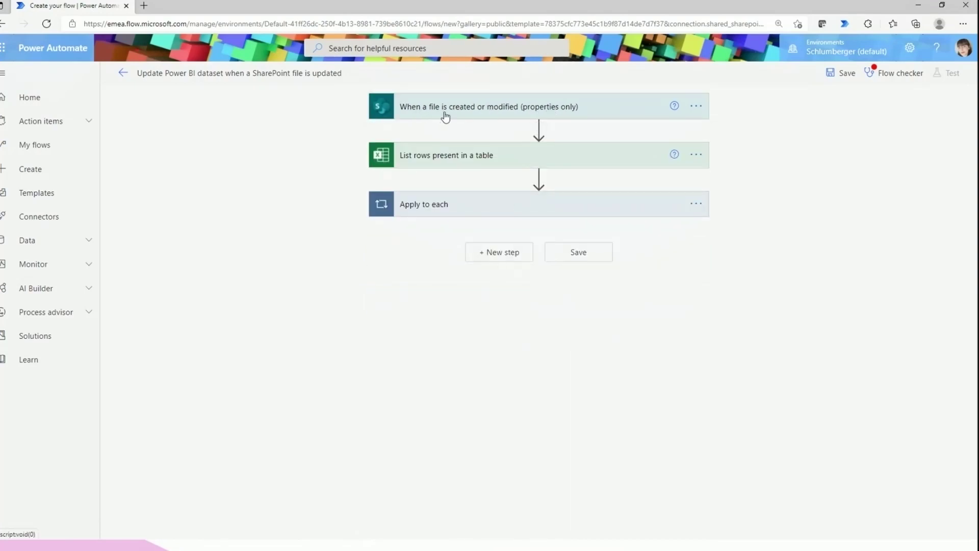
{"action": "left_click", "coordinate": [492, 117]}
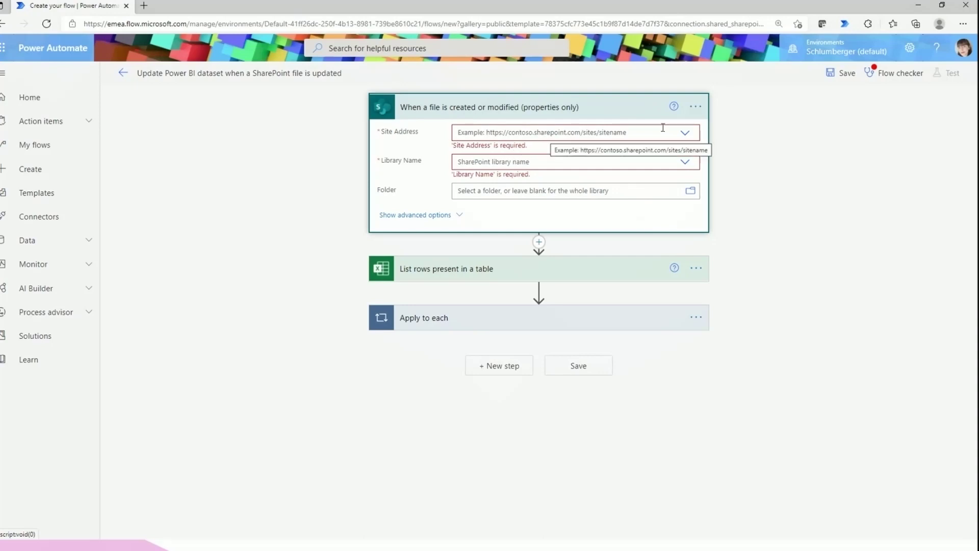
Set the trigger's Site Address to Digital World is My Place and Library Name to Documents
{"action": "left_click", "coordinate": [686, 138]}
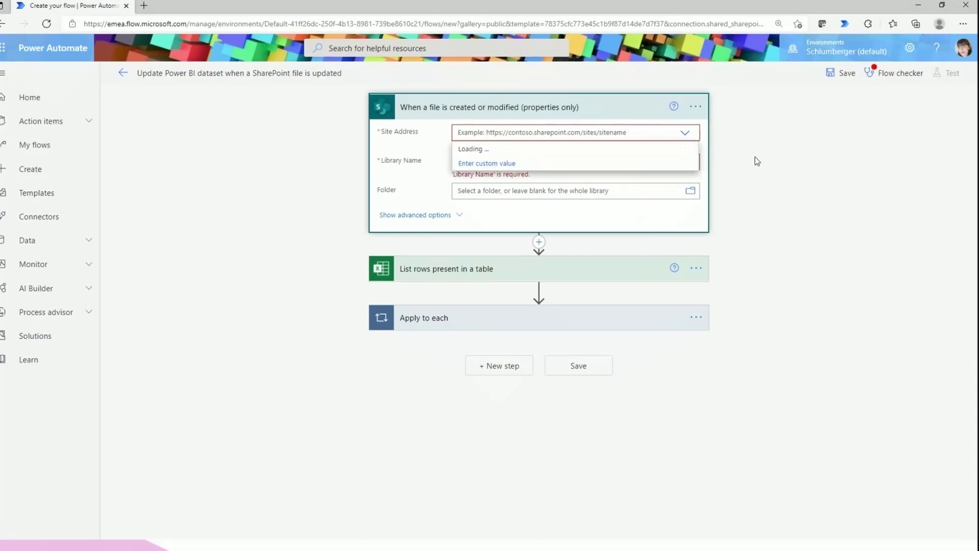
{"action": "left_click", "coordinate": [548, 181]}
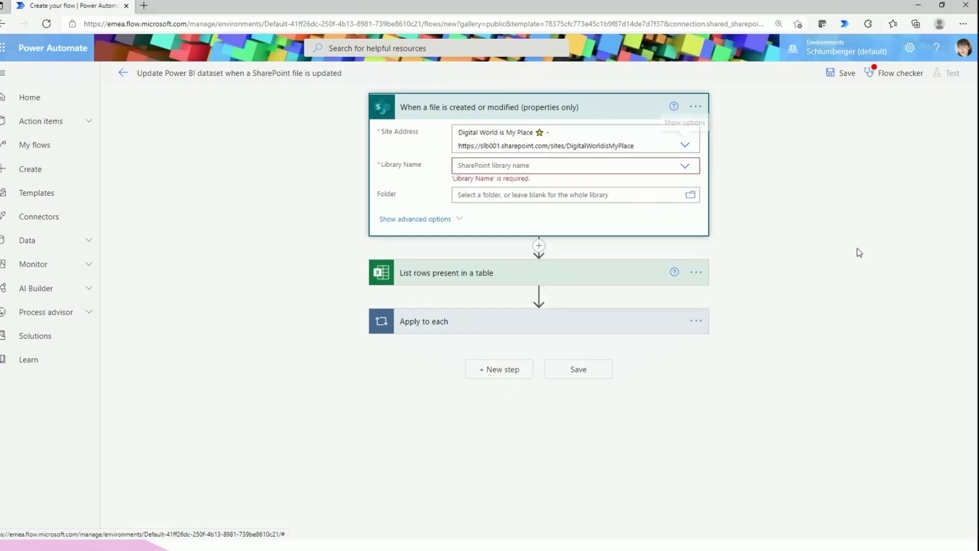
{"action": "left_click", "coordinate": [685, 168]}
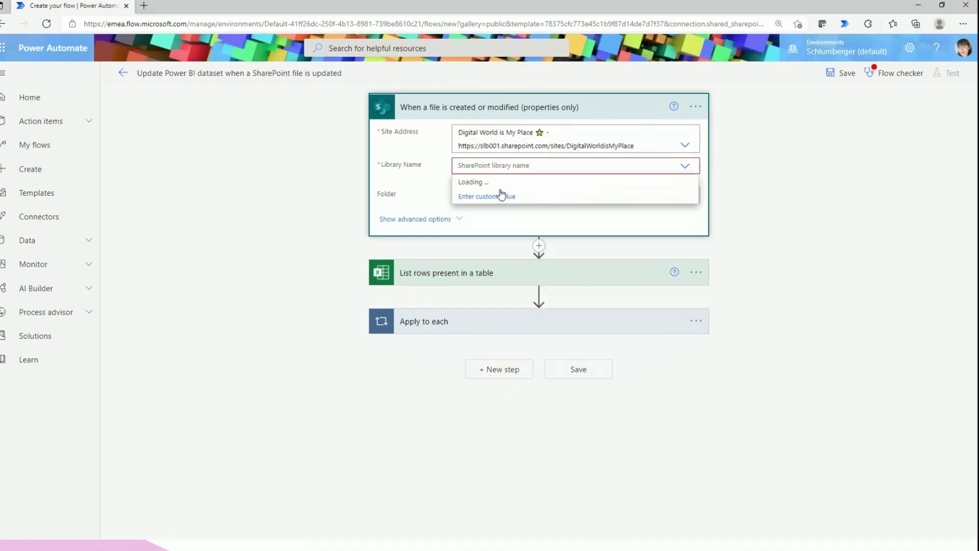
{"action": "left_click", "coordinate": [549, 182]}
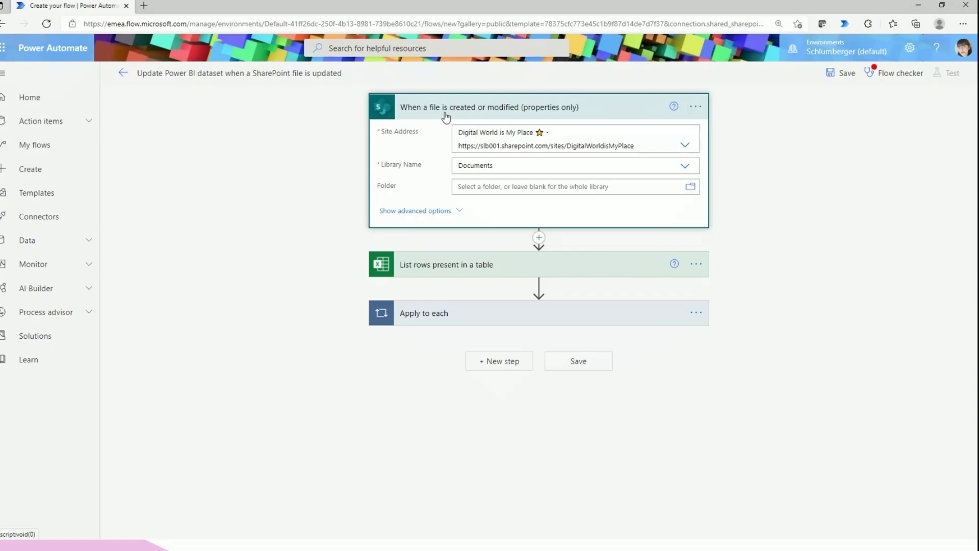
{"action": "left_click", "coordinate": [538, 237]}
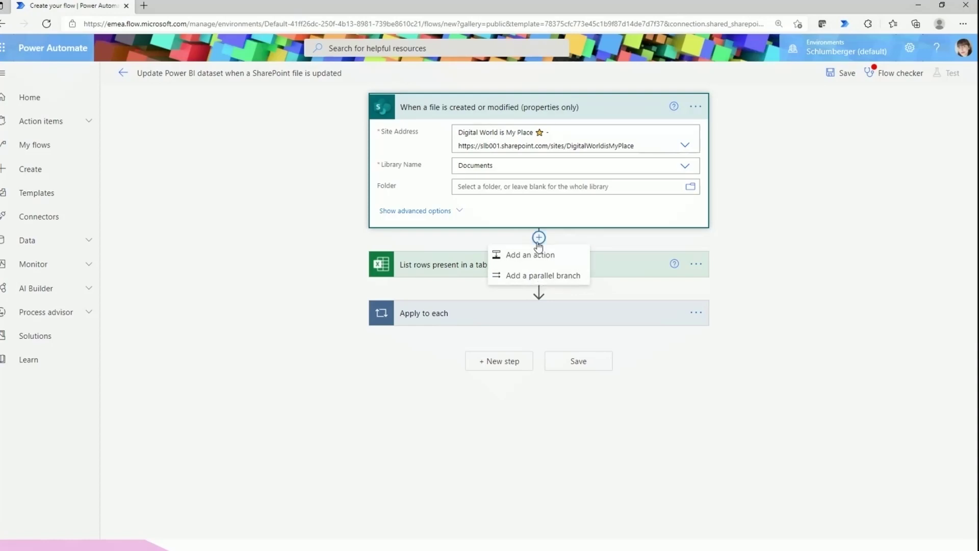
Add a Condition action after the trigger, browsing Triggers and Actions first
{"action": "left_click", "coordinate": [515, 259]}
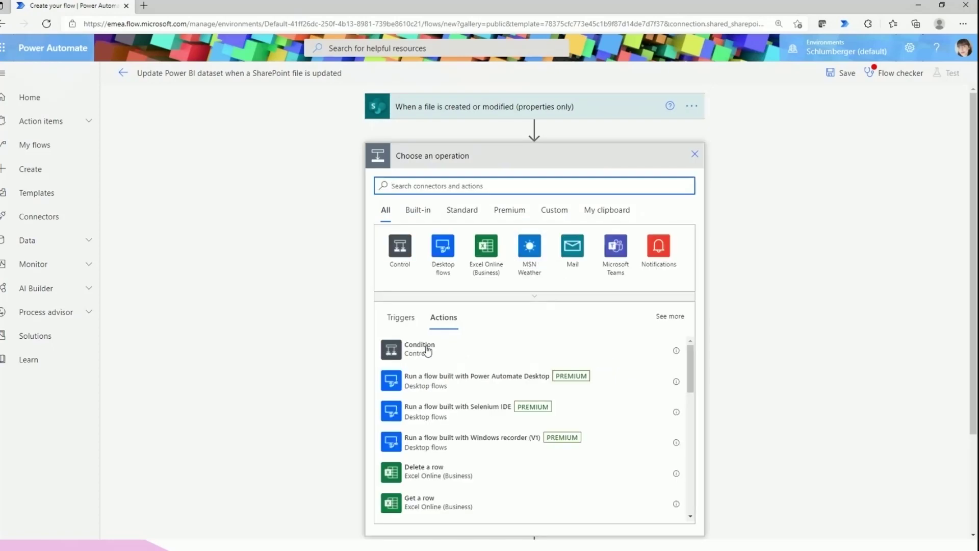
{"action": "scroll", "coordinate": [454, 403], "scroll_direction": "down", "scroll_amount": 5}
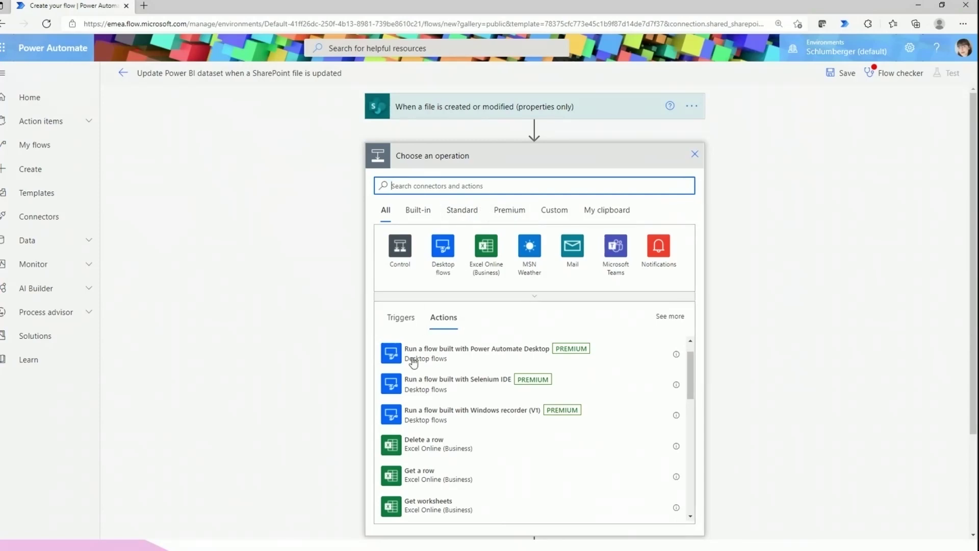
{"action": "left_click", "coordinate": [404, 321]}
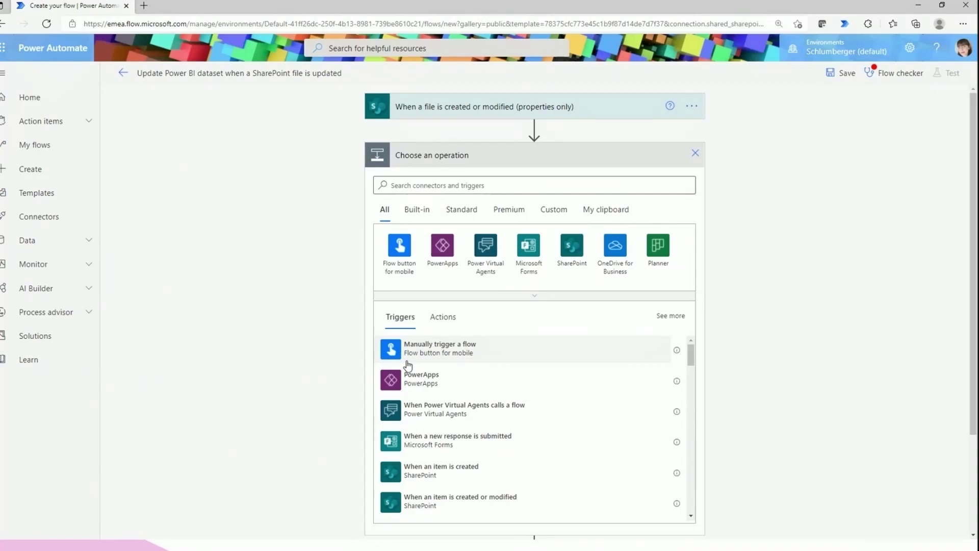
{"action": "left_click", "coordinate": [446, 317]}
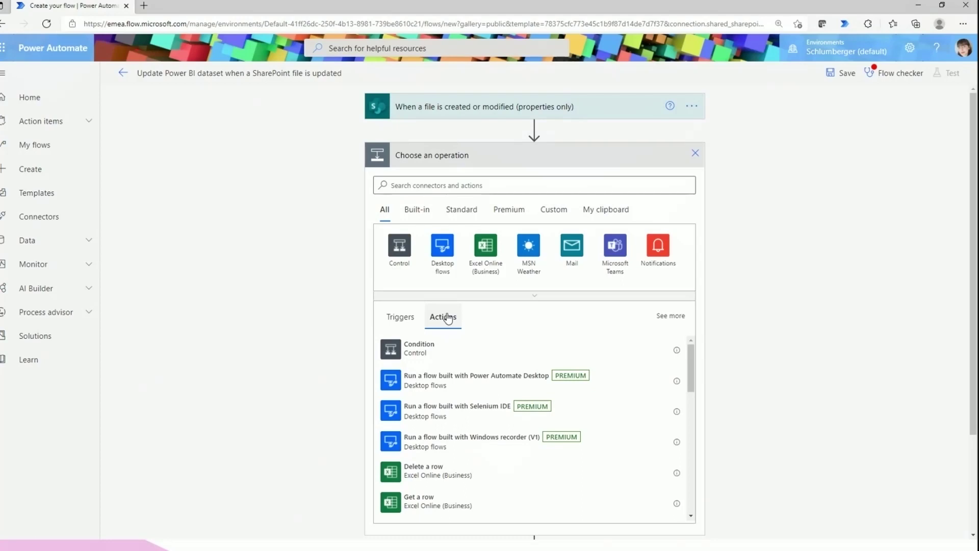
{"action": "left_click", "coordinate": [431, 349]}
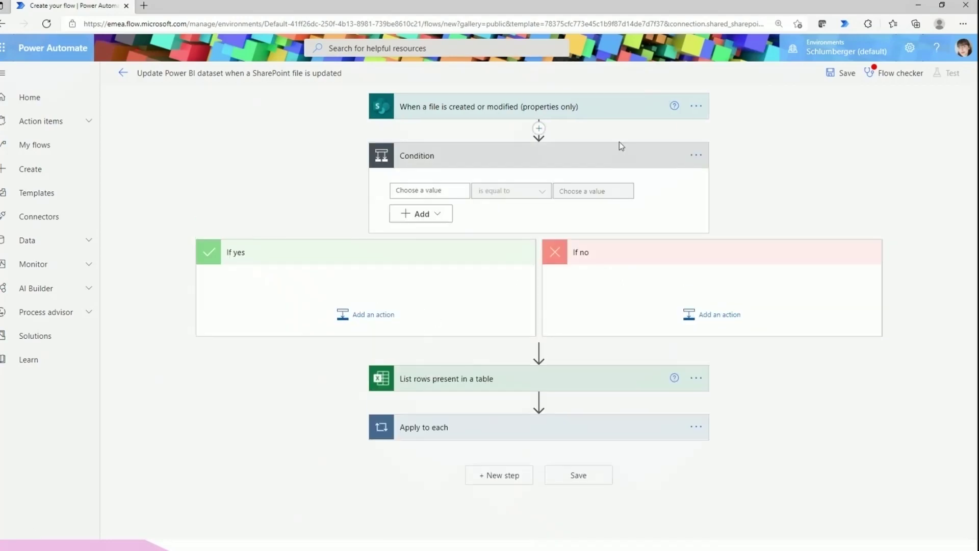
{"action": "left_click", "coordinate": [417, 191]}
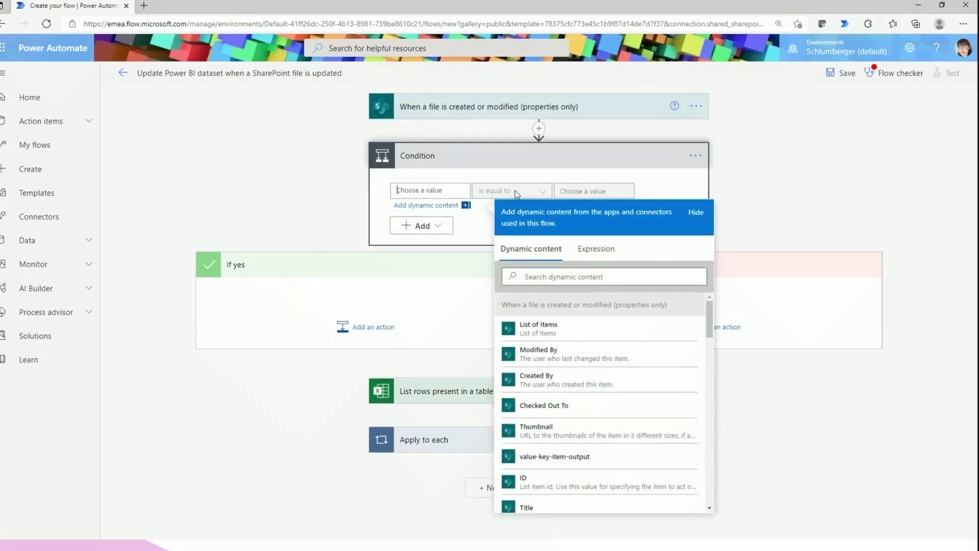
{"action": "left_click", "coordinate": [329, 285]}
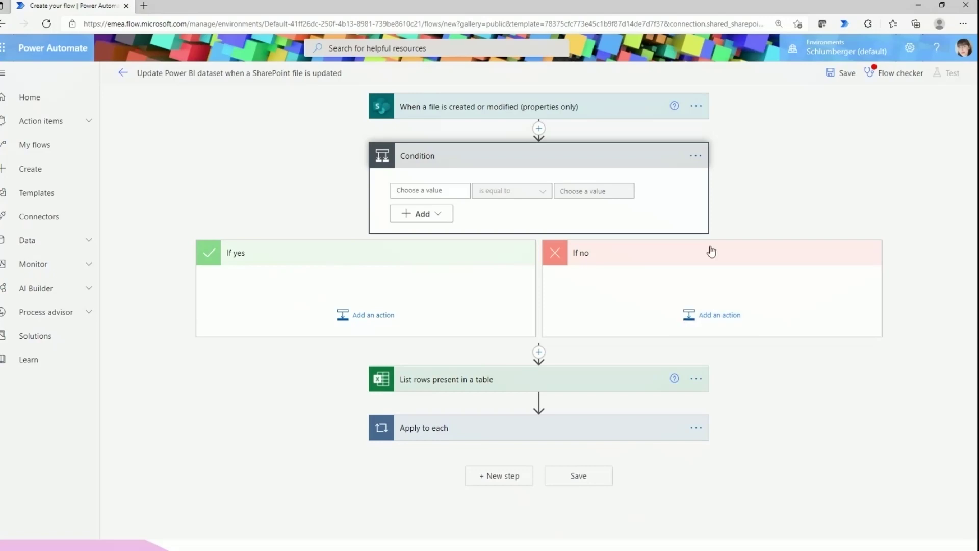
Delete the Condition step and confirm with OK
{"action": "left_click", "coordinate": [695, 157]}
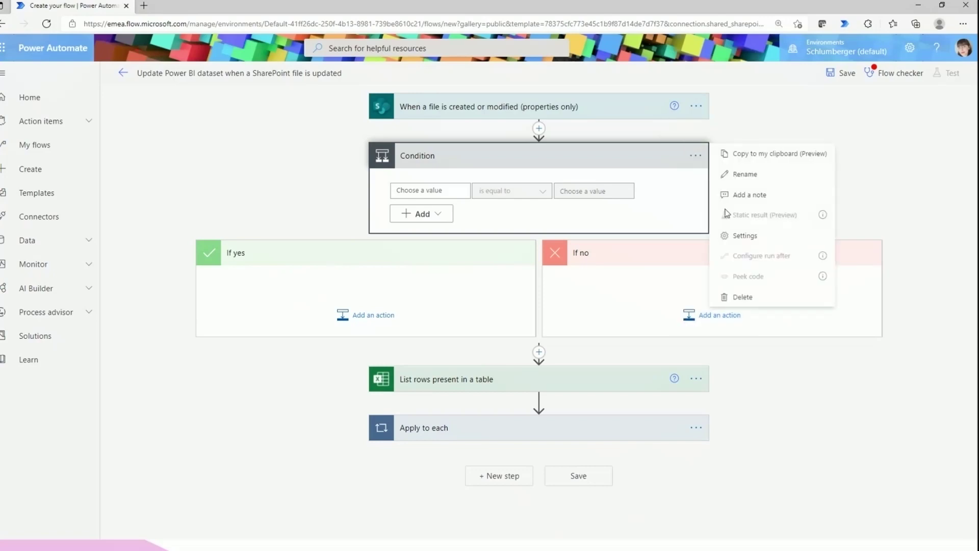
{"action": "left_click", "coordinate": [739, 297]}
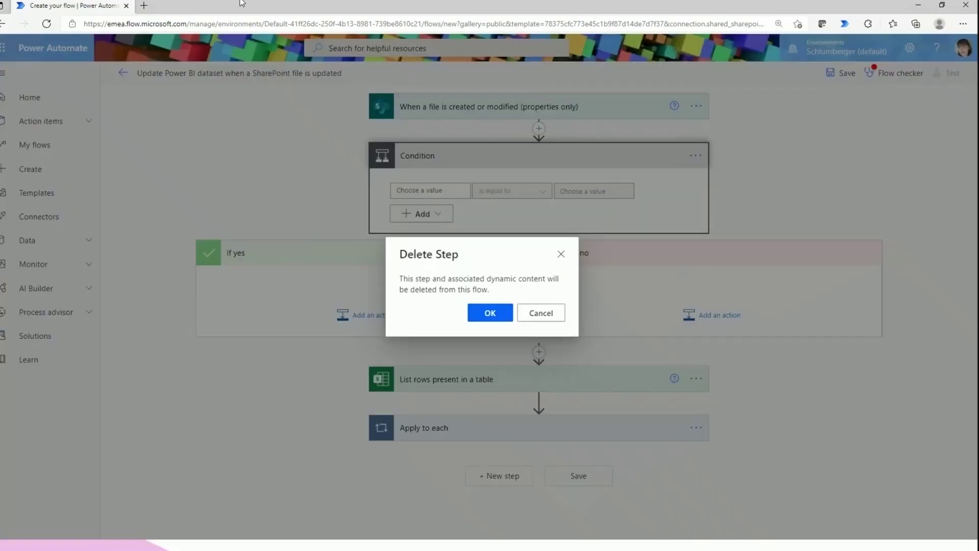
{"action": "left_click", "coordinate": [498, 312]}
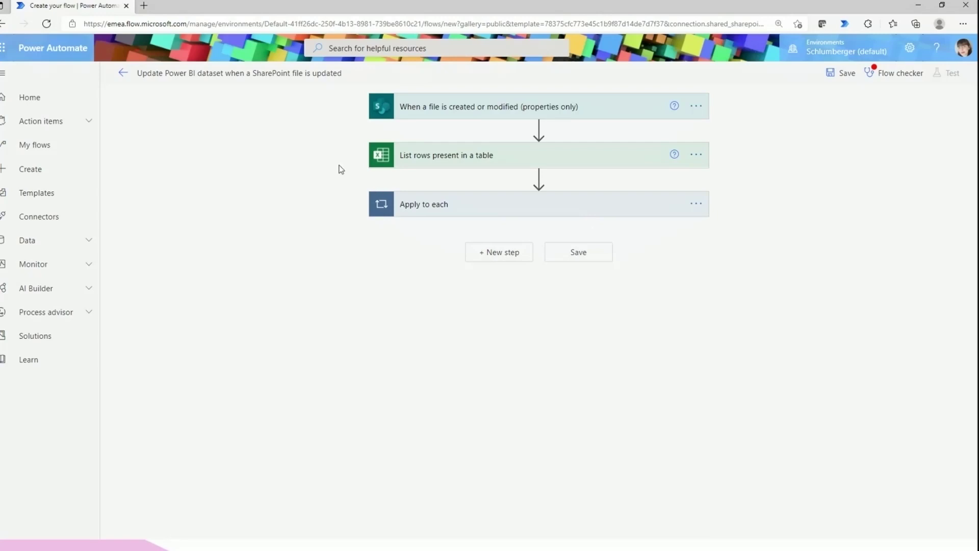
Set the List rows step's Location to Group - 2021 Certificates and Document Library to Documents
{"action": "left_click", "coordinate": [503, 162]}
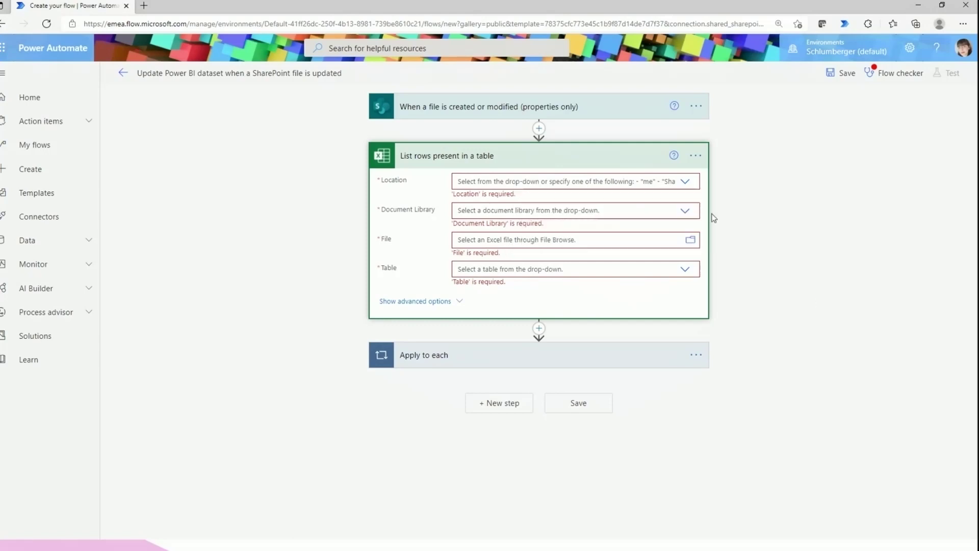
{"action": "left_click", "coordinate": [685, 182]}
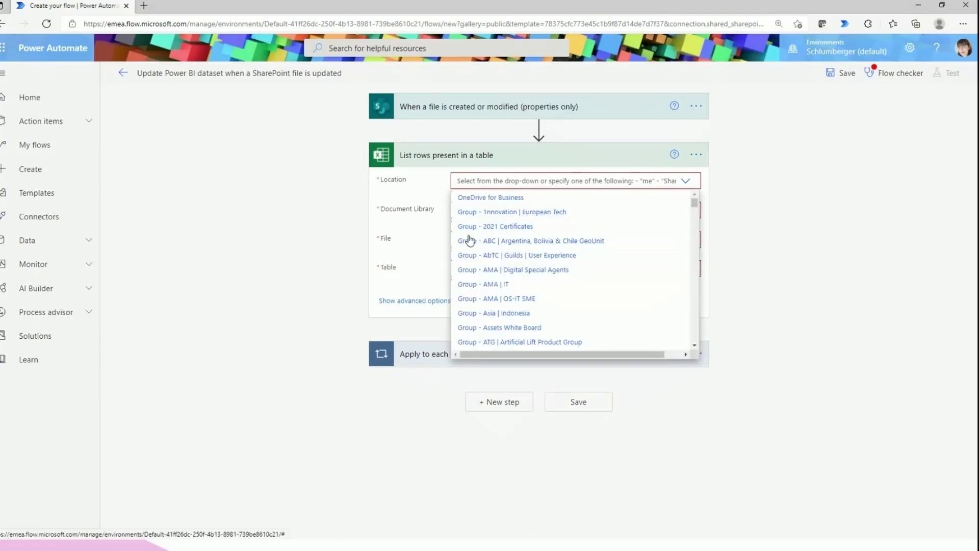
{"action": "left_click", "coordinate": [486, 226]}
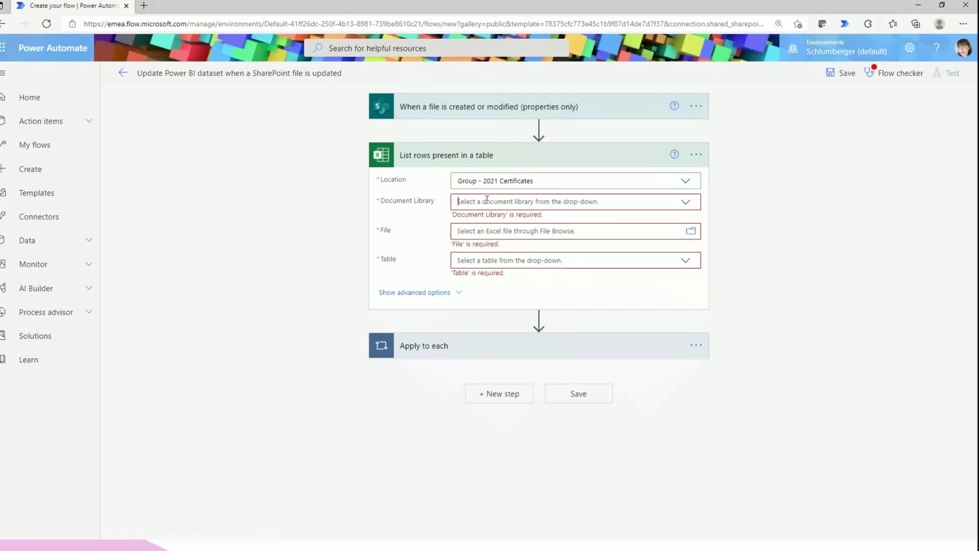
{"action": "left_click", "coordinate": [682, 207]}
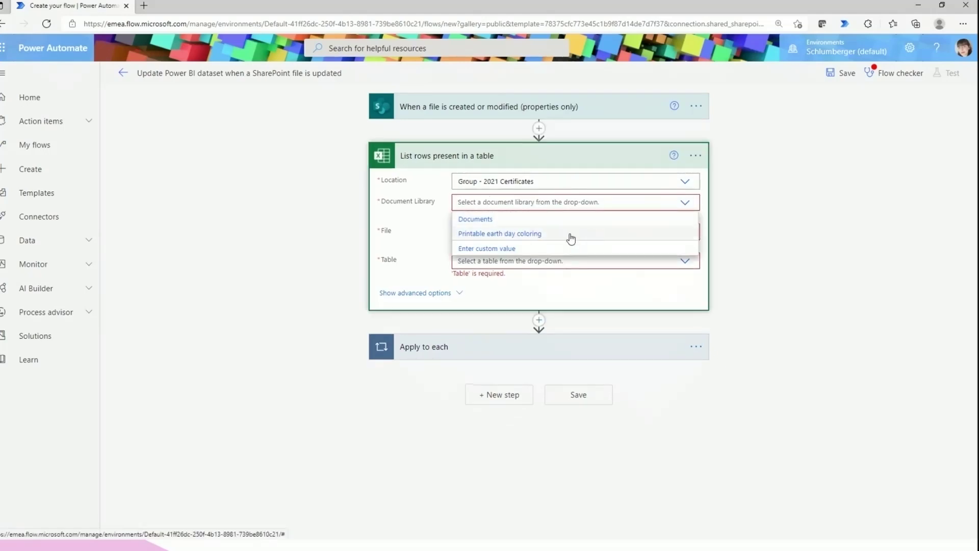
{"action": "left_click", "coordinate": [514, 225]}
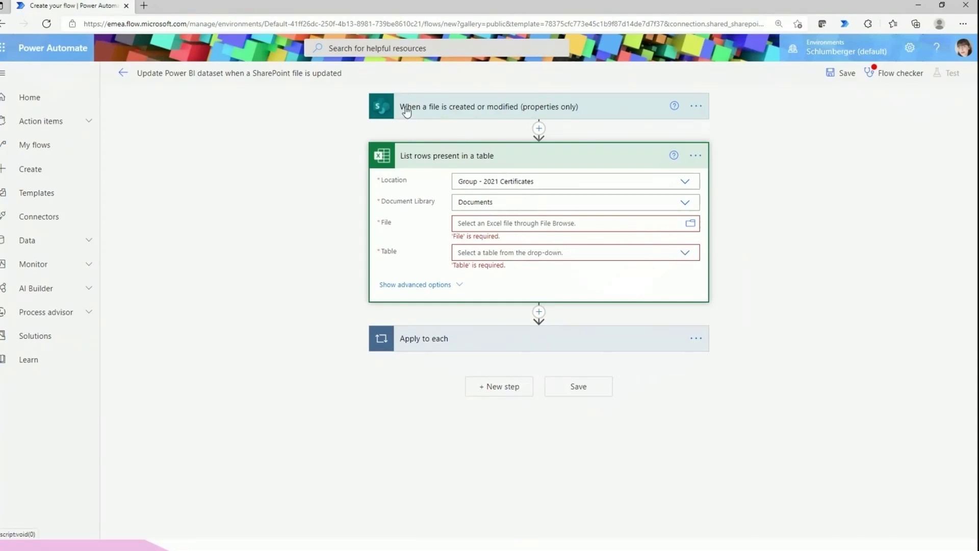
{"action": "left_click", "coordinate": [415, 154]}
{"action": "left_click", "coordinate": [462, 214]}
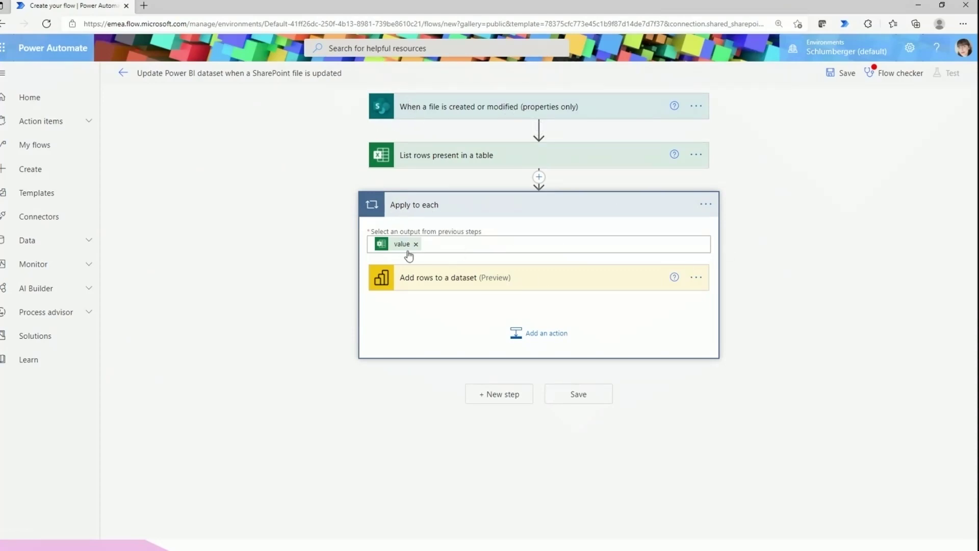
Inspect the Add rows to a dataset action, then collapse the Apply to each loop
{"action": "left_click", "coordinate": [431, 279]}
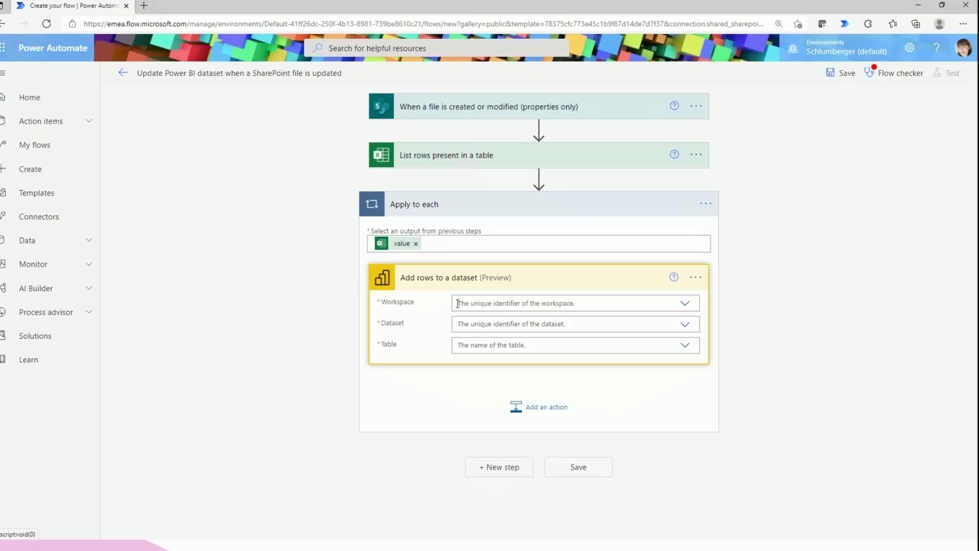
{"action": "left_click", "coordinate": [416, 284]}
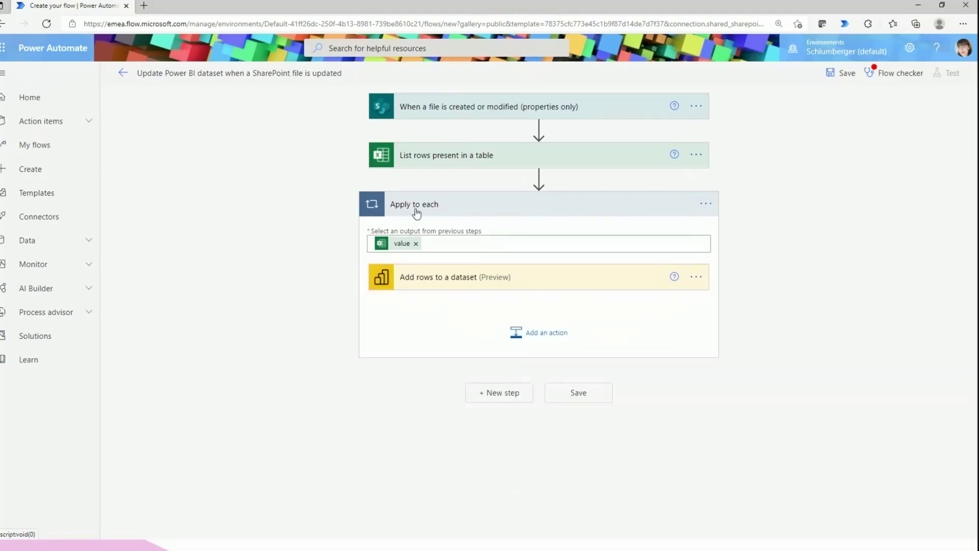
{"action": "left_click", "coordinate": [414, 209]}
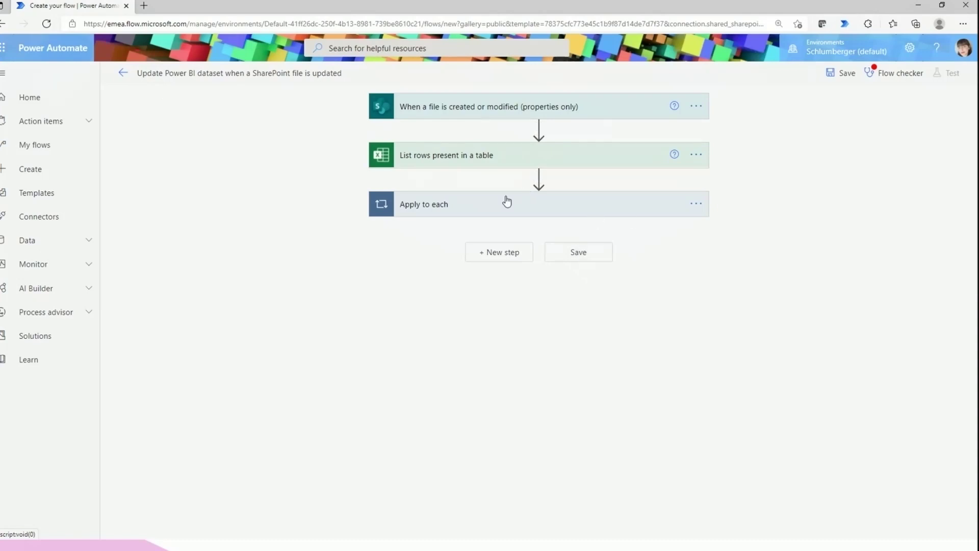
Delete the Apply to each step and confirm with OK
{"action": "left_click", "coordinate": [696, 155]}
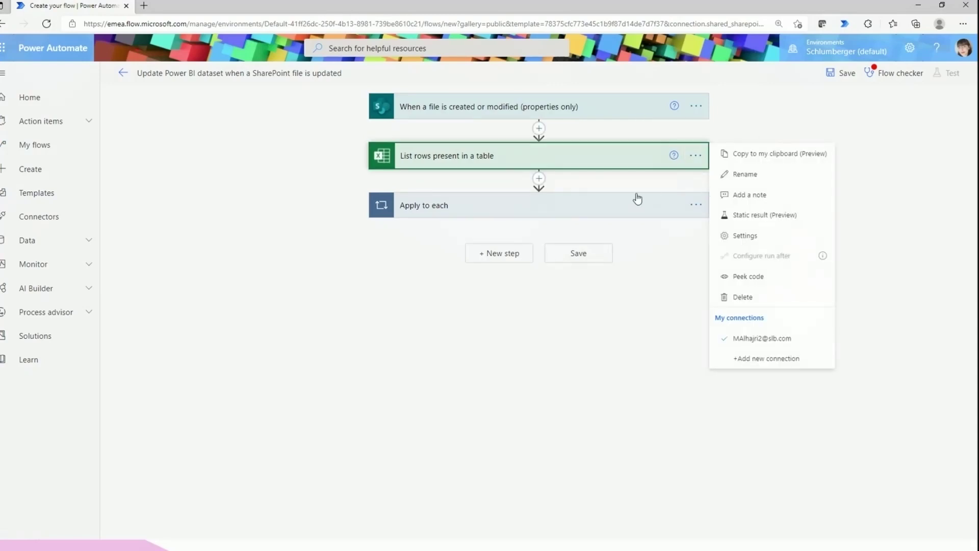
{"action": "left_click", "coordinate": [613, 214]}
{"action": "left_click", "coordinate": [707, 206]}
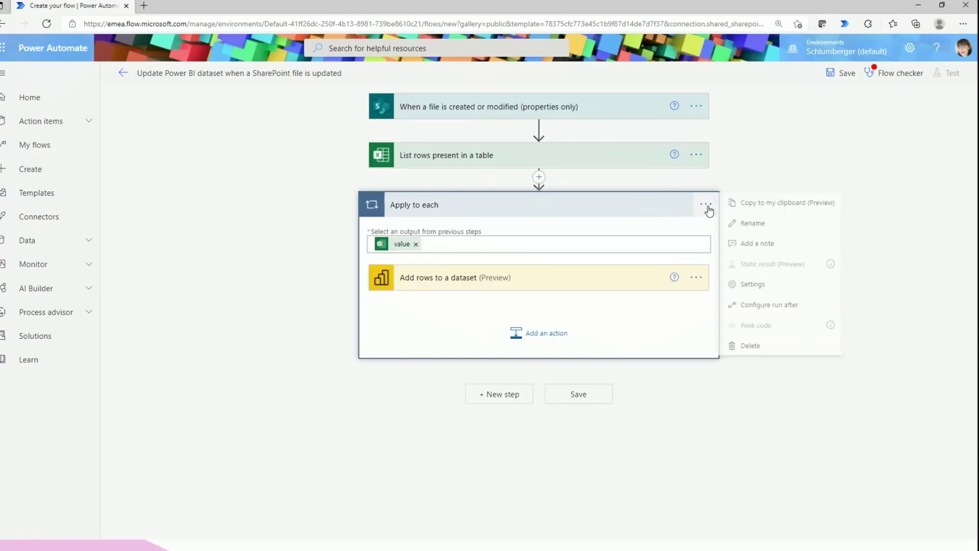
{"action": "left_click", "coordinate": [752, 347]}
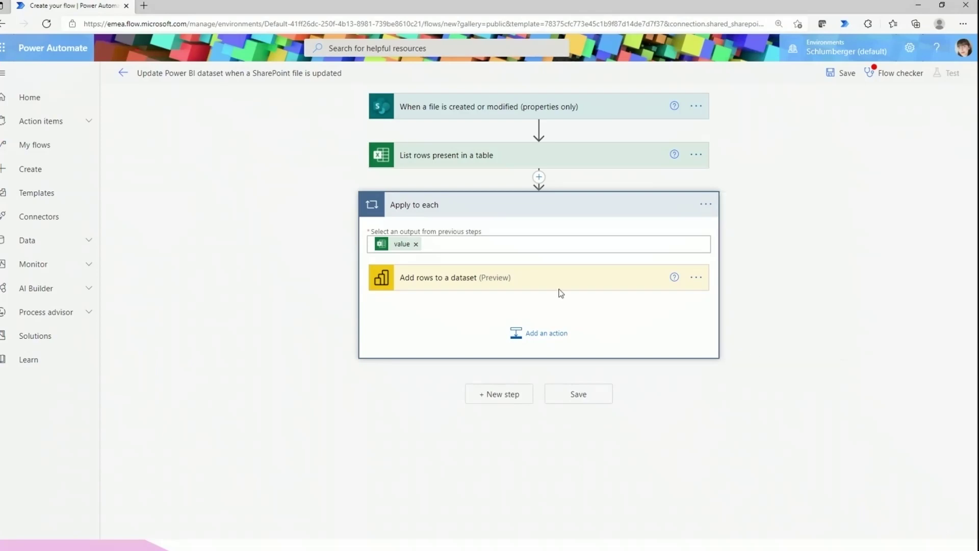
{"action": "left_click", "coordinate": [472, 317]}
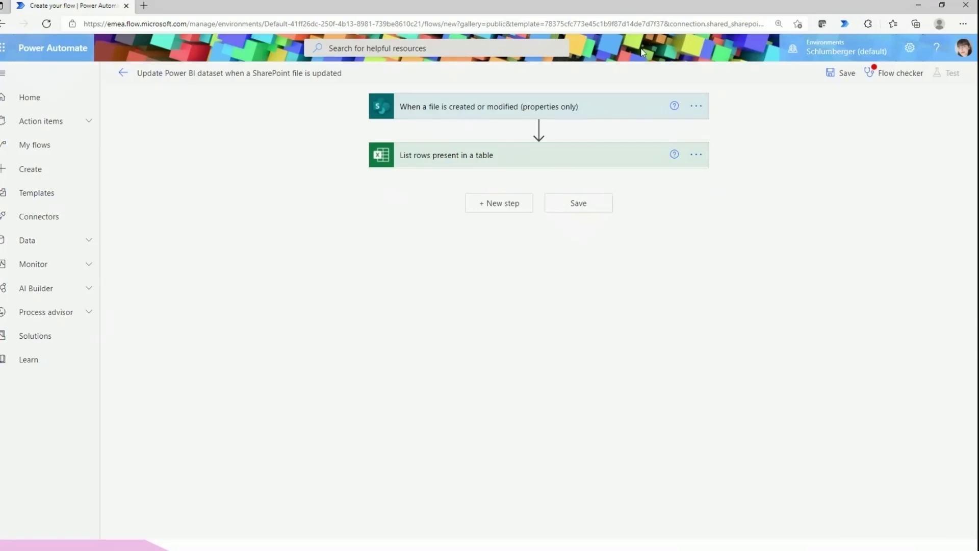
Set the List rows present in a table File to the trigger's ID dynamic value
{"action": "left_click", "coordinate": [467, 156]}
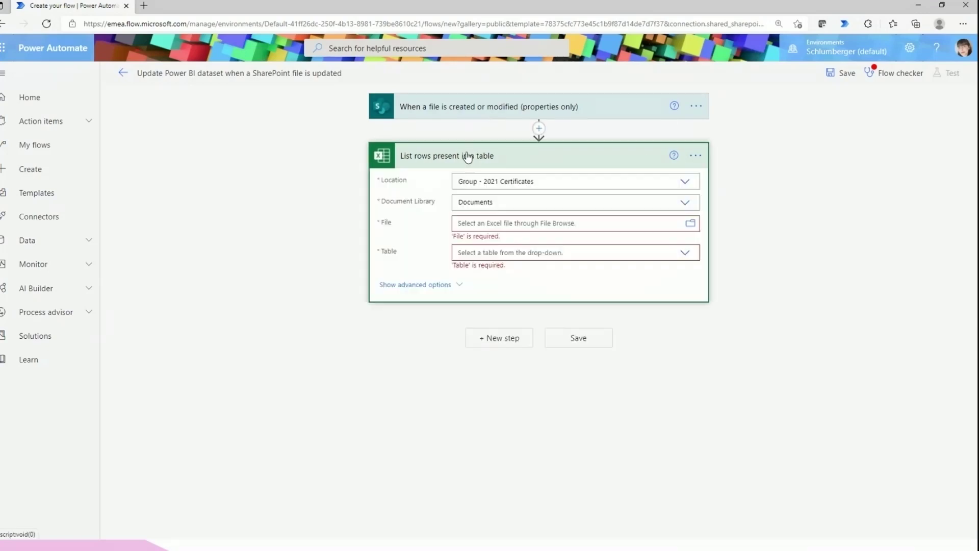
{"action": "left_click", "coordinate": [559, 223]}
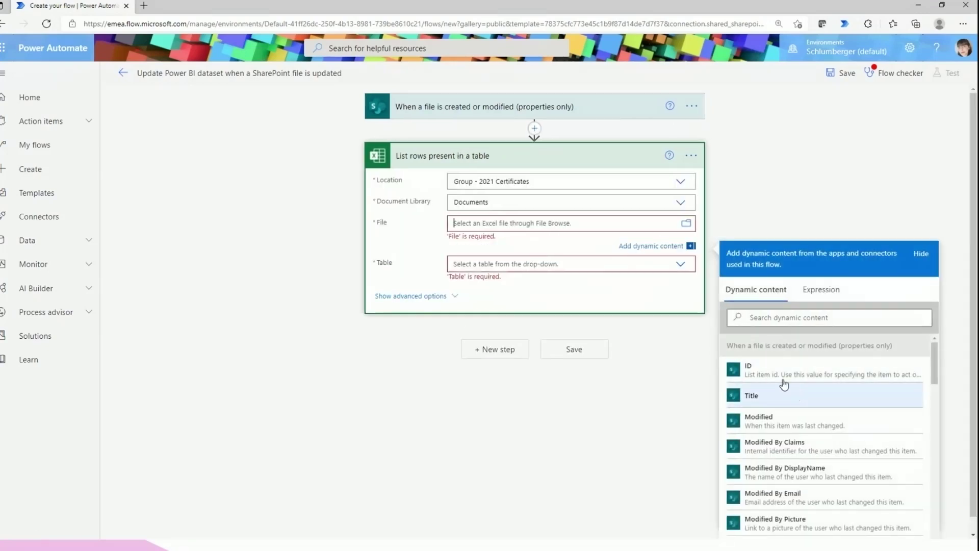
{"action": "left_click", "coordinate": [754, 370]}
Set the Table to a custom value of Title and save the flow
{"action": "left_click", "coordinate": [639, 263]}
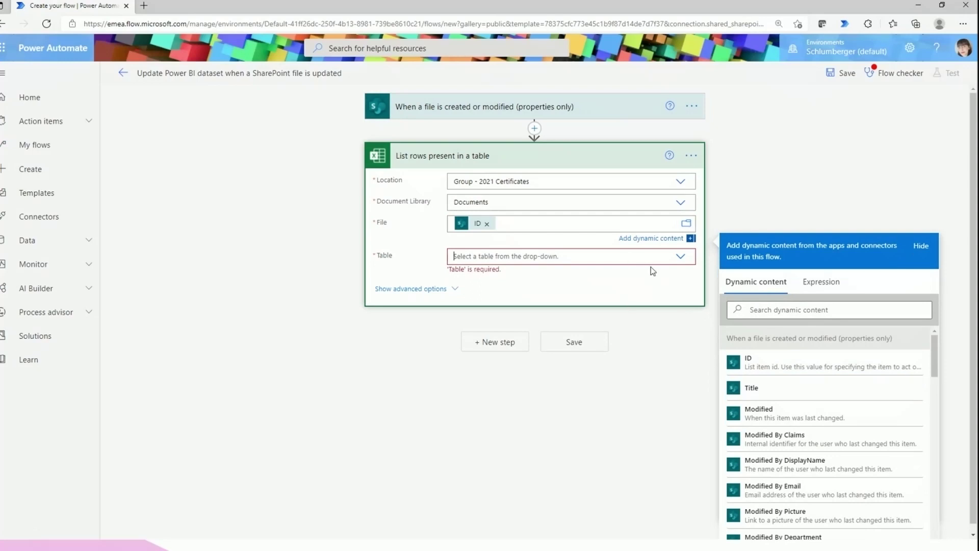
{"action": "left_click", "coordinate": [661, 259]}
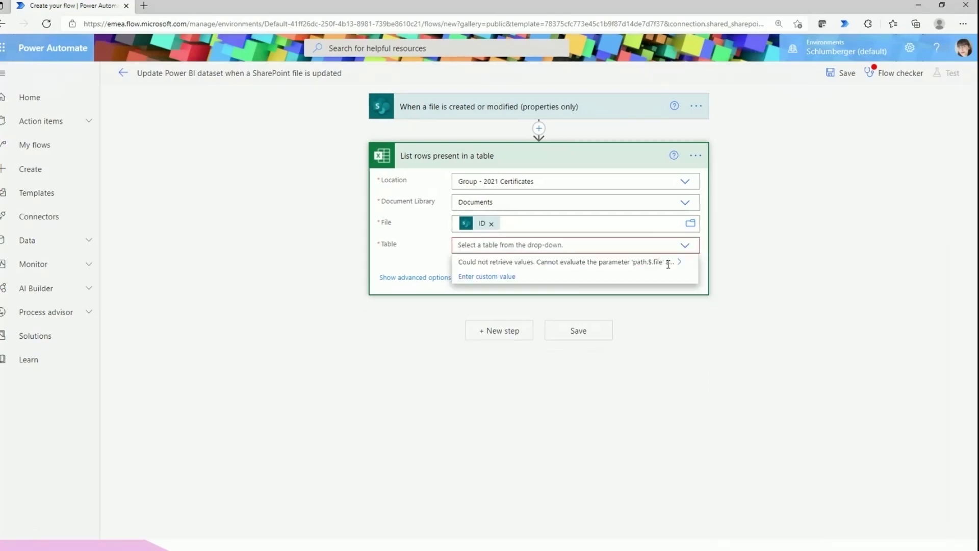
{"action": "left_click", "coordinate": [685, 247]}
{"action": "left_click", "coordinate": [547, 242]}
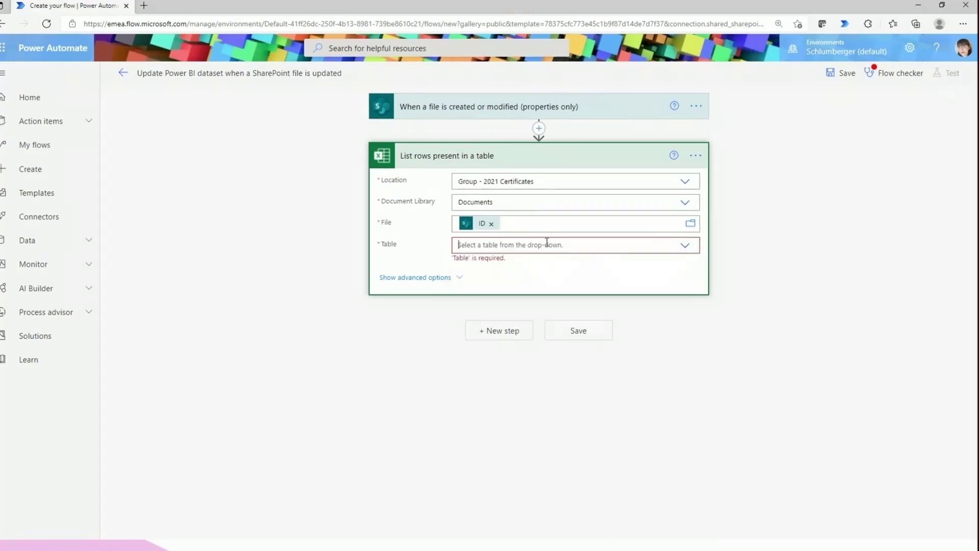
{"action": "left_click", "coordinate": [492, 277]}
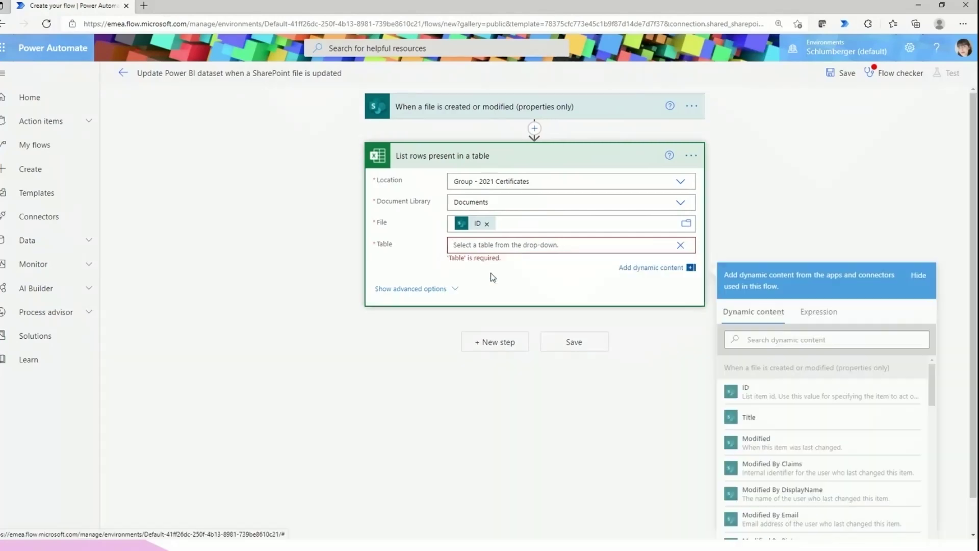
{"action": "left_click", "coordinate": [770, 417]}
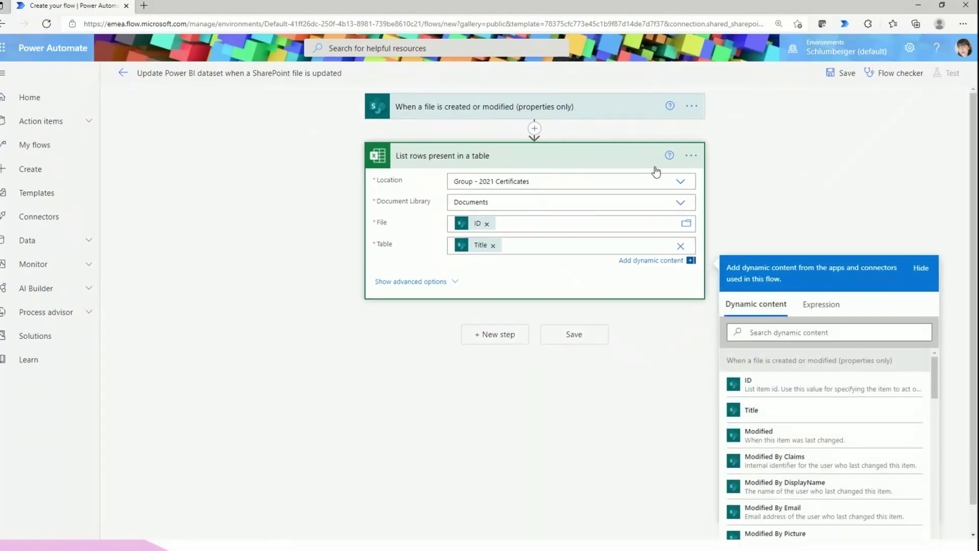
{"action": "left_click", "coordinate": [606, 157]}
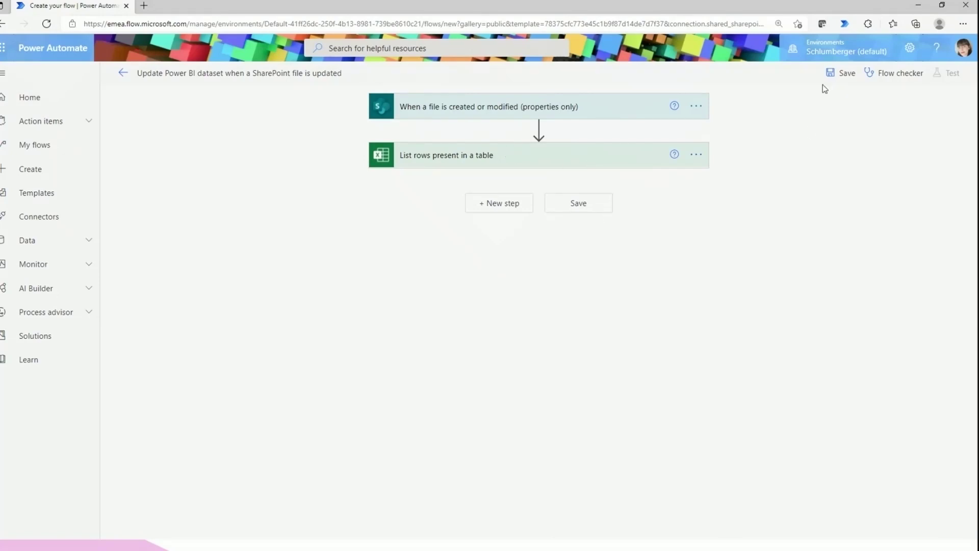
{"action": "left_click", "coordinate": [837, 78]}
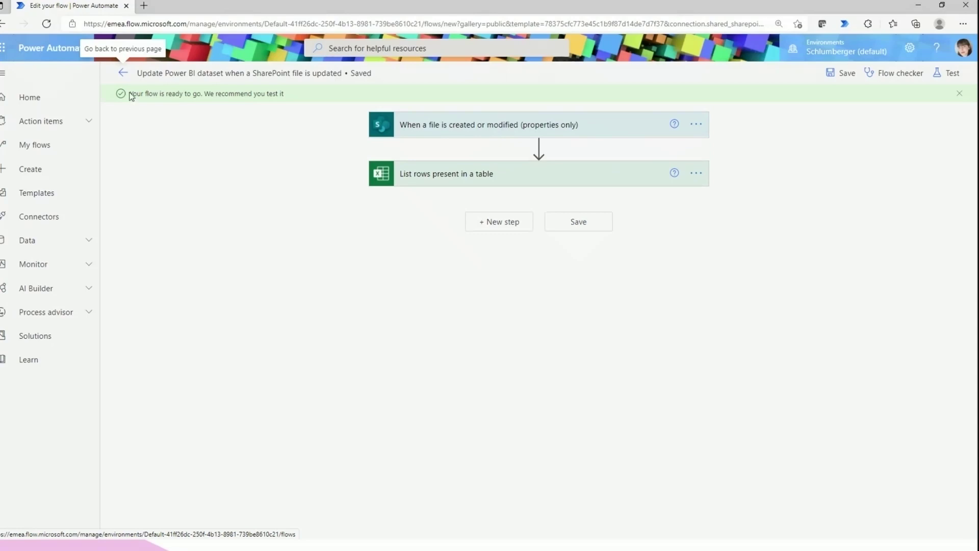
{"action": "left_click_drag", "start_coordinate": [131, 97], "coordinate": [282, 115]}
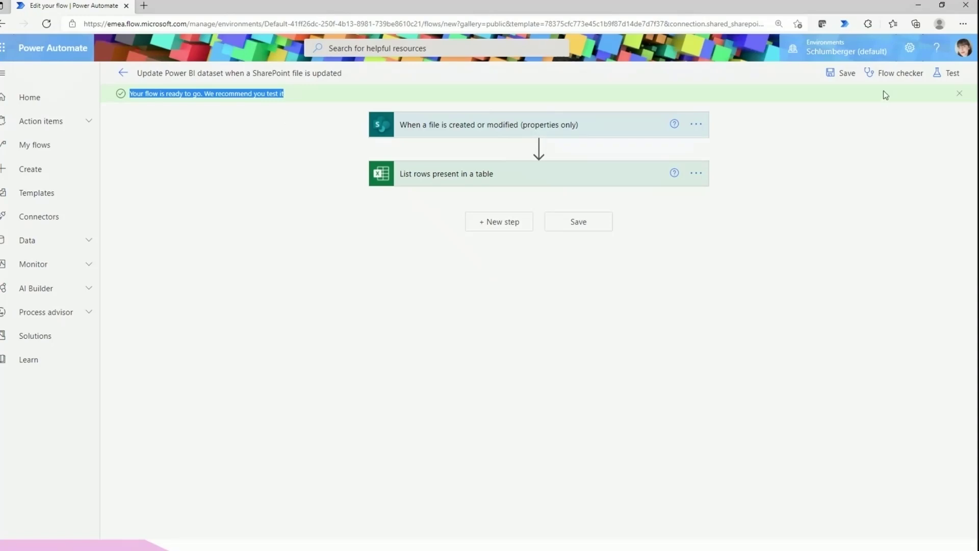
{"action": "left_click", "coordinate": [879, 74]}
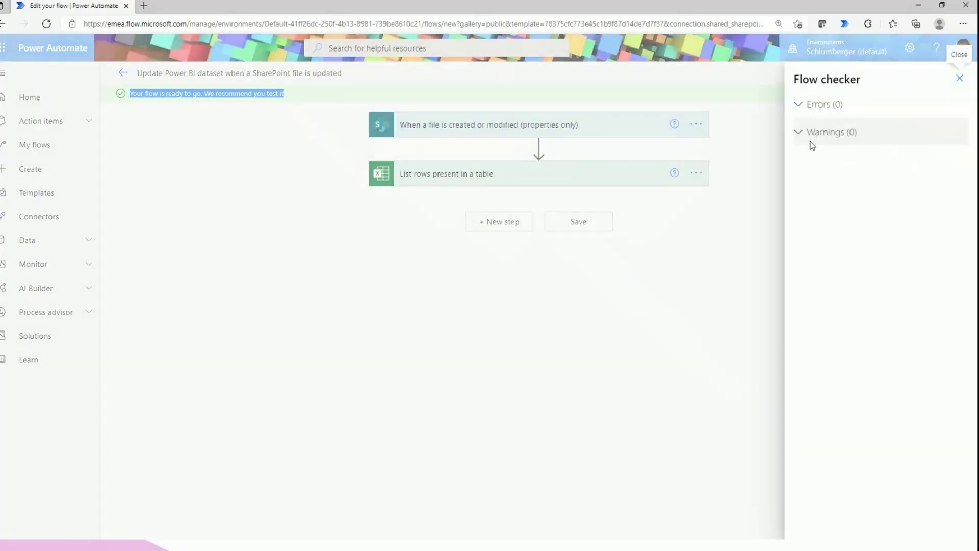
{"action": "left_click", "coordinate": [958, 79]}
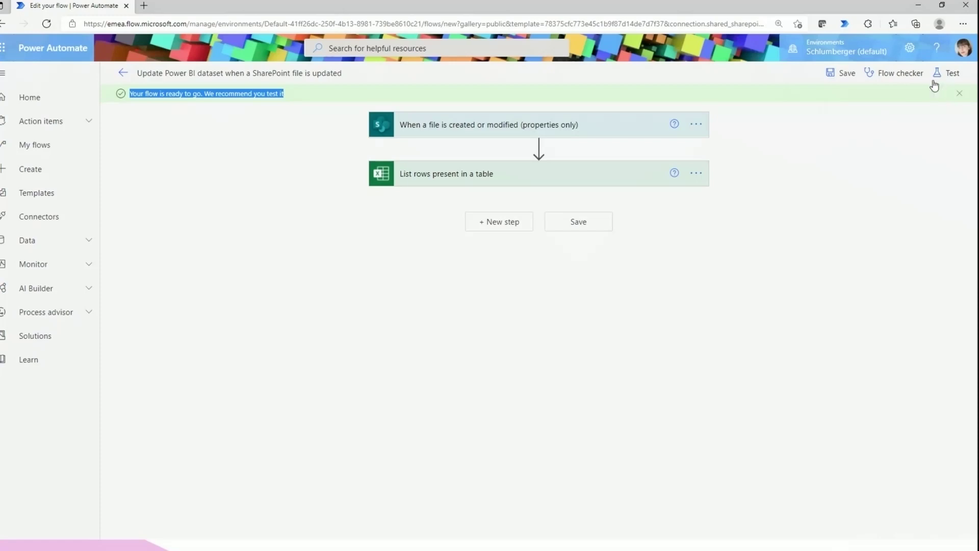
{"action": "left_click", "coordinate": [947, 73]}
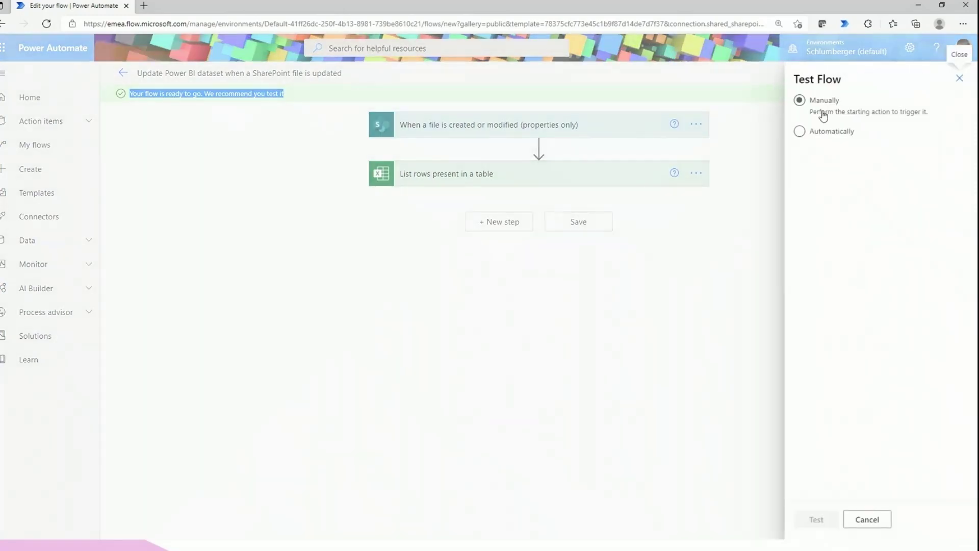
{"action": "left_click", "coordinate": [817, 133]}
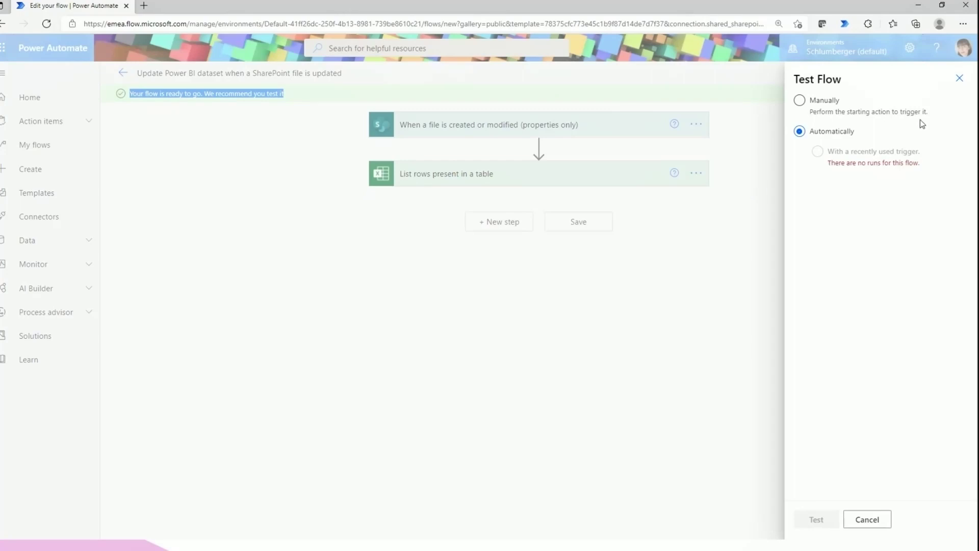
{"action": "left_click", "coordinate": [799, 101]}
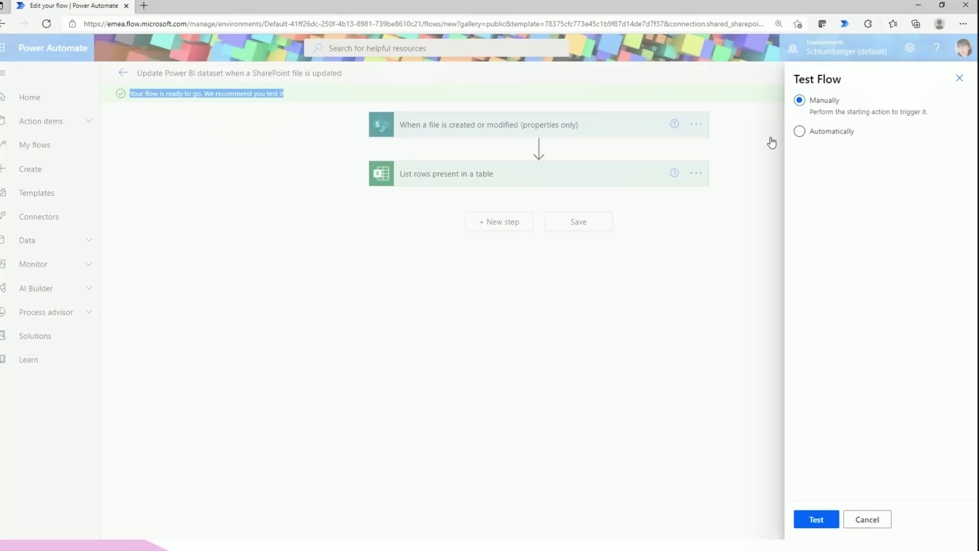
{"action": "left_click", "coordinate": [958, 80]}
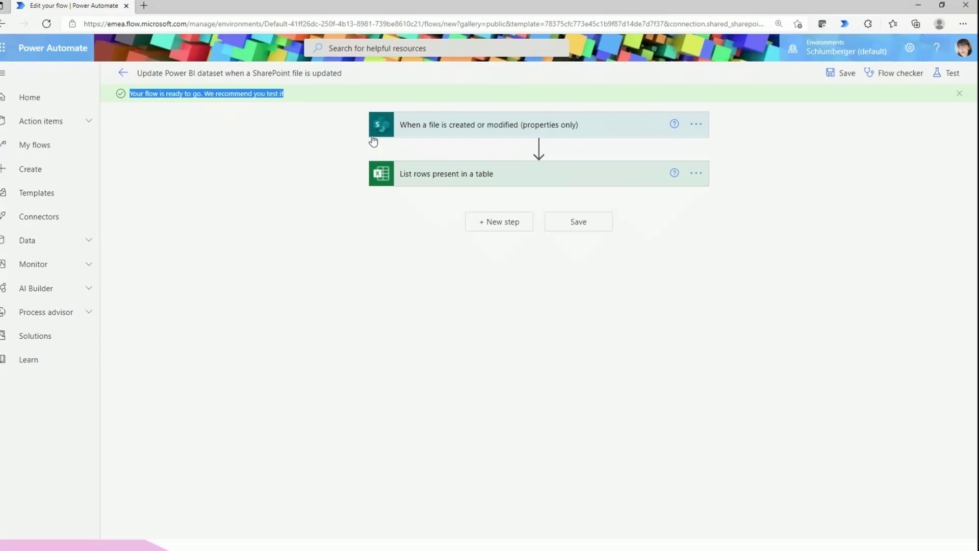
From the Home page, expand Action items and open Approvals to see received requests
{"action": "left_click", "coordinate": [35, 101]}
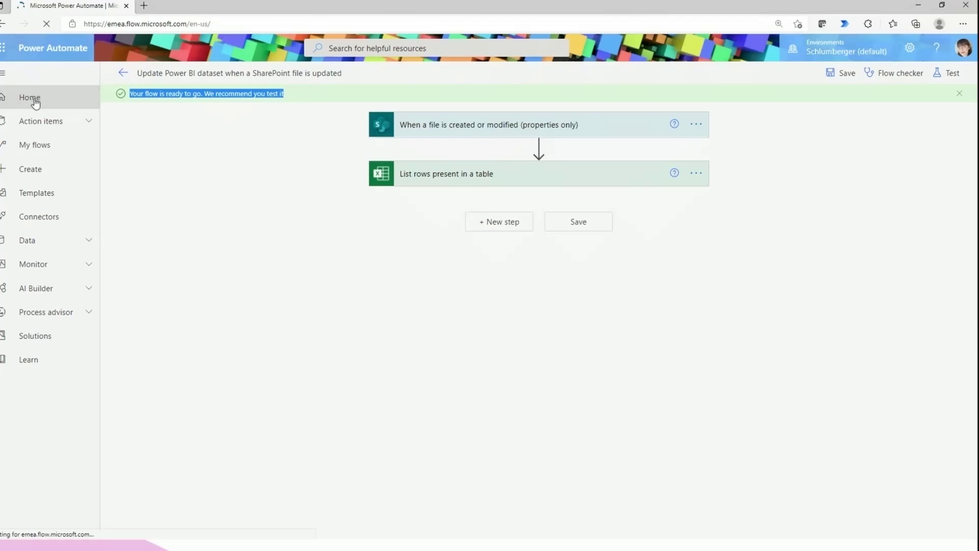
{"action": "scroll", "coordinate": [387, 426], "scroll_direction": "down", "scroll_amount": 11}
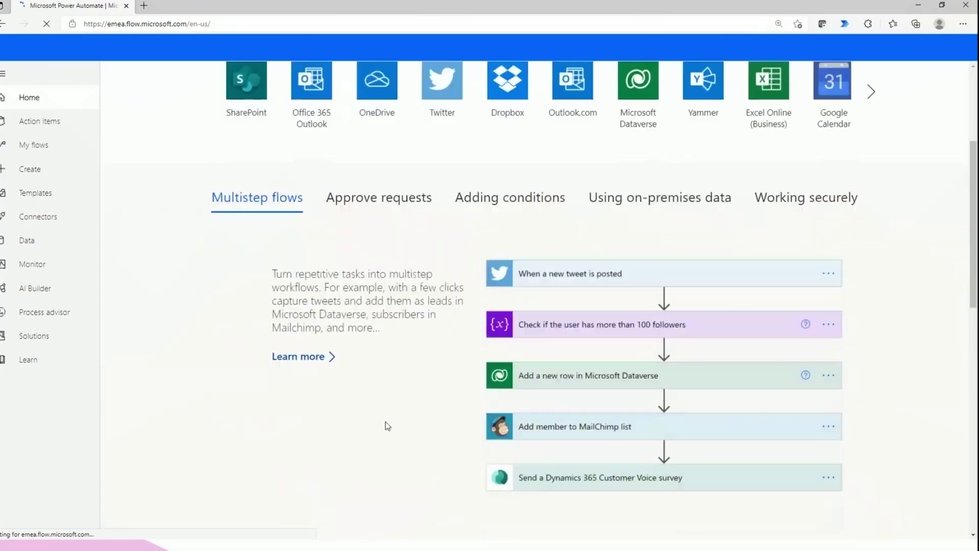
{"action": "scroll", "coordinate": [231, 396], "scroll_direction": "down", "scroll_amount": 5}
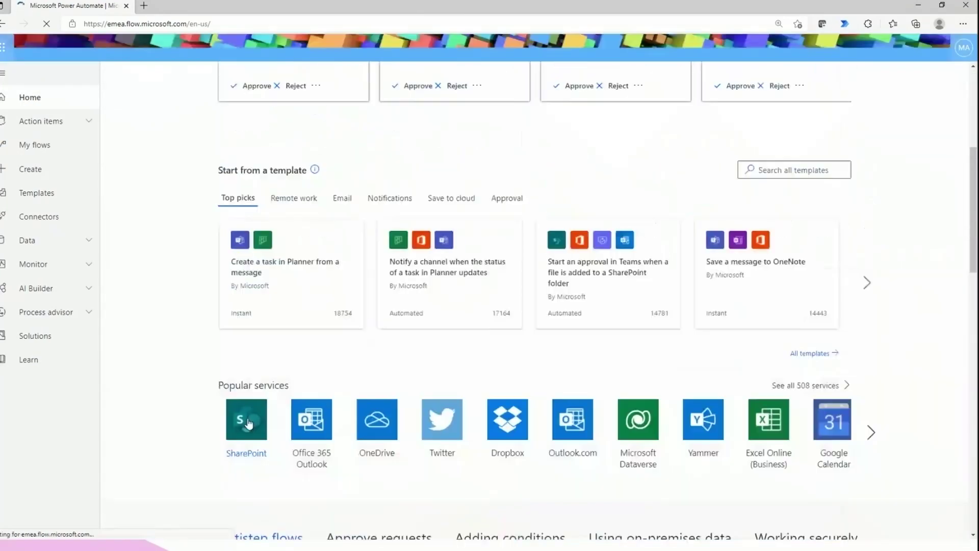
{"action": "left_click", "coordinate": [14, 122]}
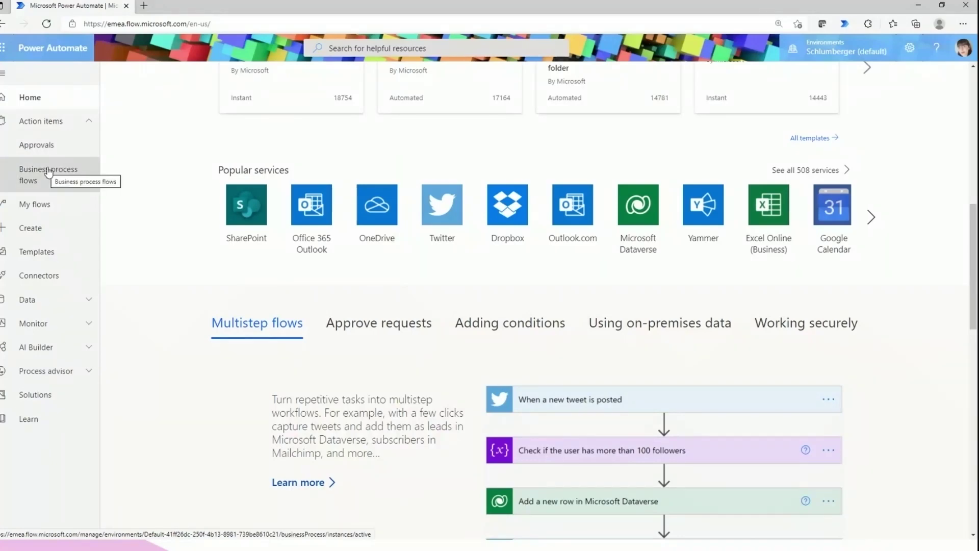
{"action": "left_click", "coordinate": [37, 123]}
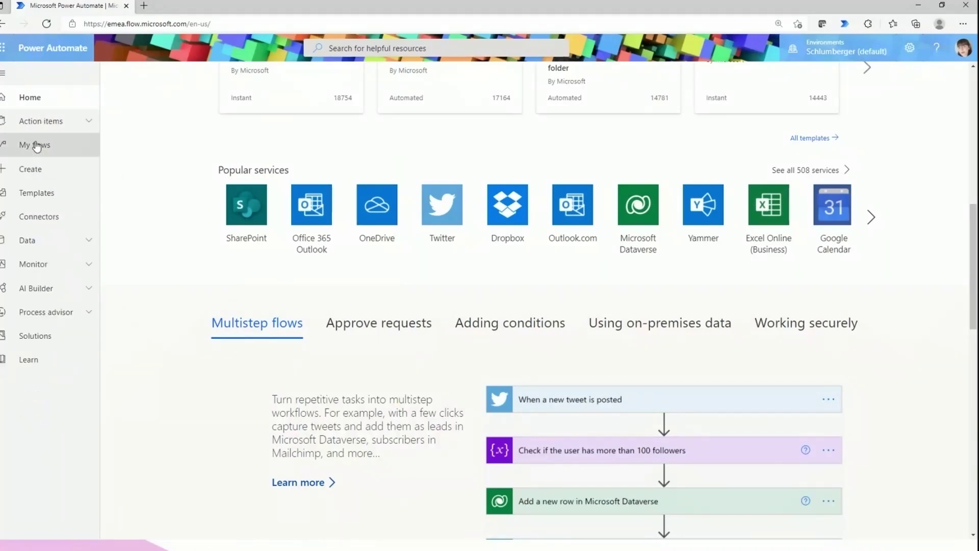
{"action": "left_click", "coordinate": [41, 121]}
{"action": "left_click", "coordinate": [53, 145]}
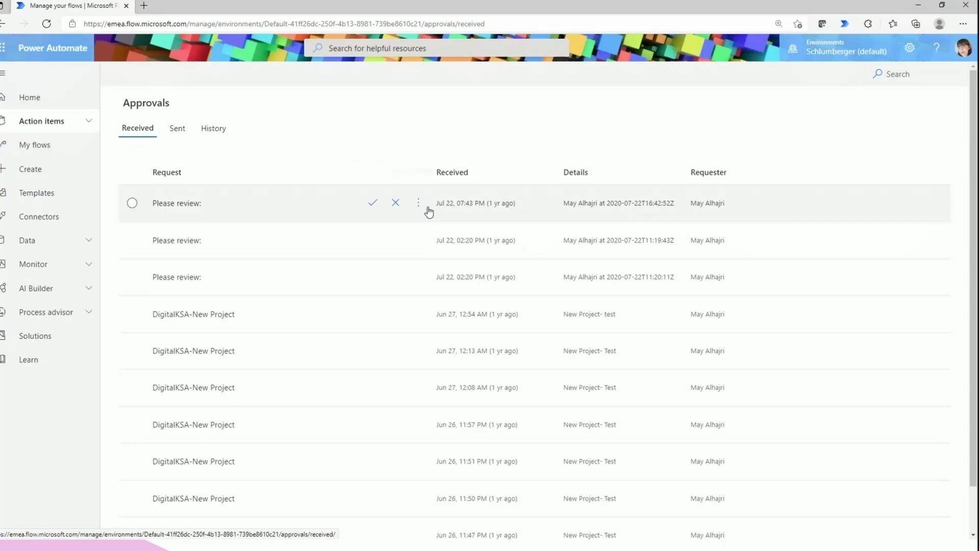
{"action": "left_click", "coordinate": [420, 205]}
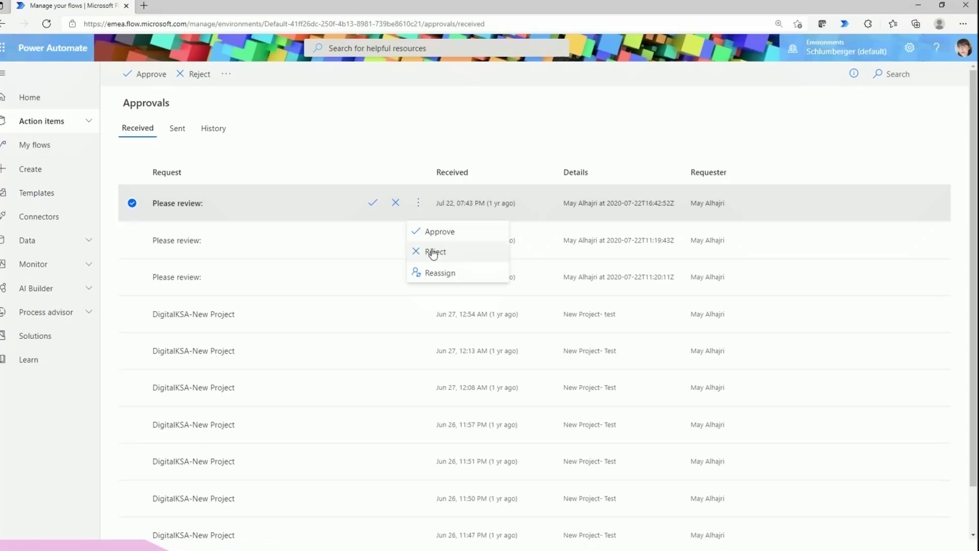
{"action": "left_click", "coordinate": [373, 132]}
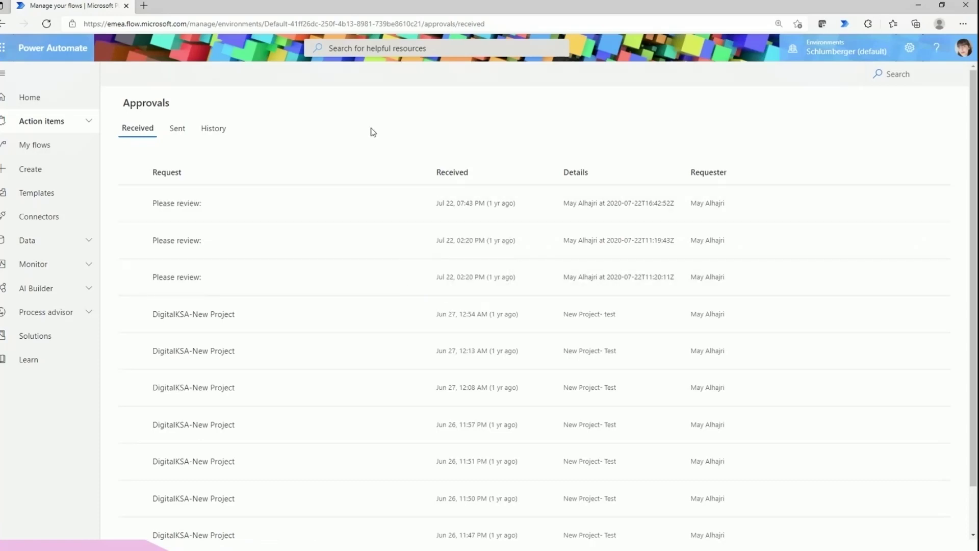
{"action": "left_click", "coordinate": [58, 125]}
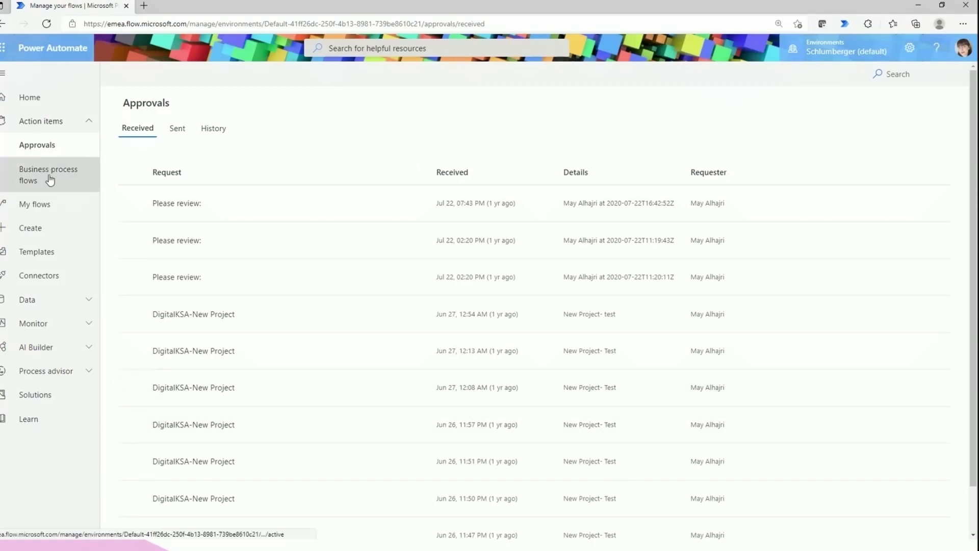
Open Business process flows, compare Active and Inactive tabs, ending on the empty Inactive list
{"action": "left_click", "coordinate": [53, 179]}
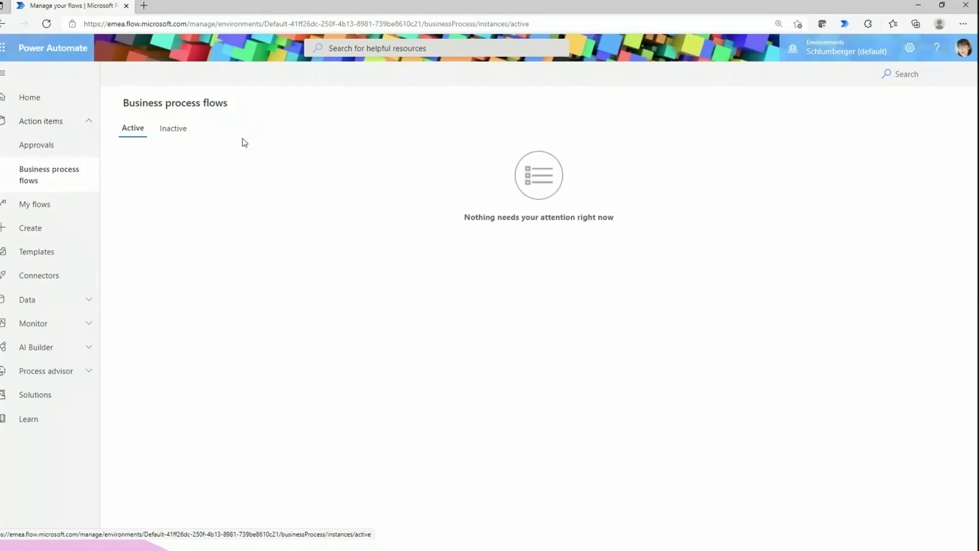
{"action": "left_click", "coordinate": [179, 136]}
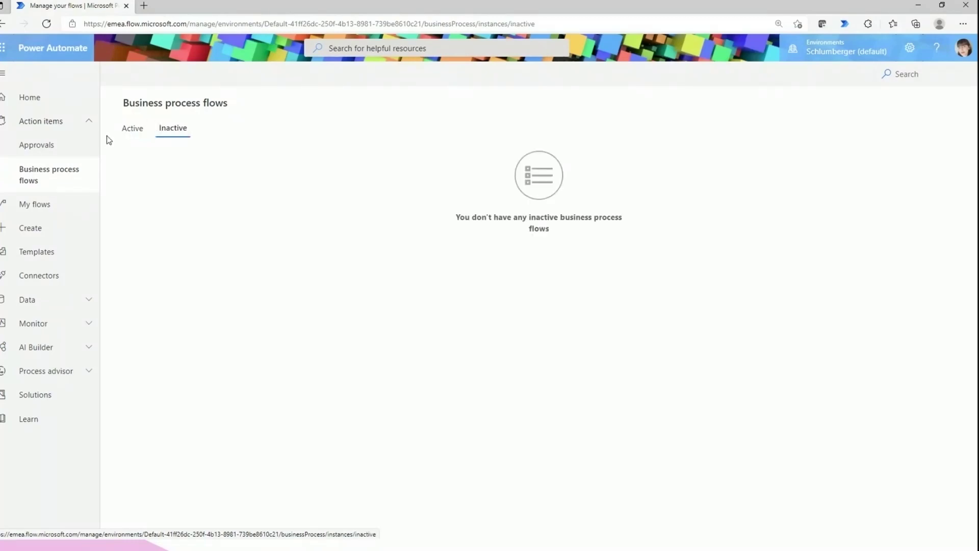
{"action": "left_click", "coordinate": [131, 138]}
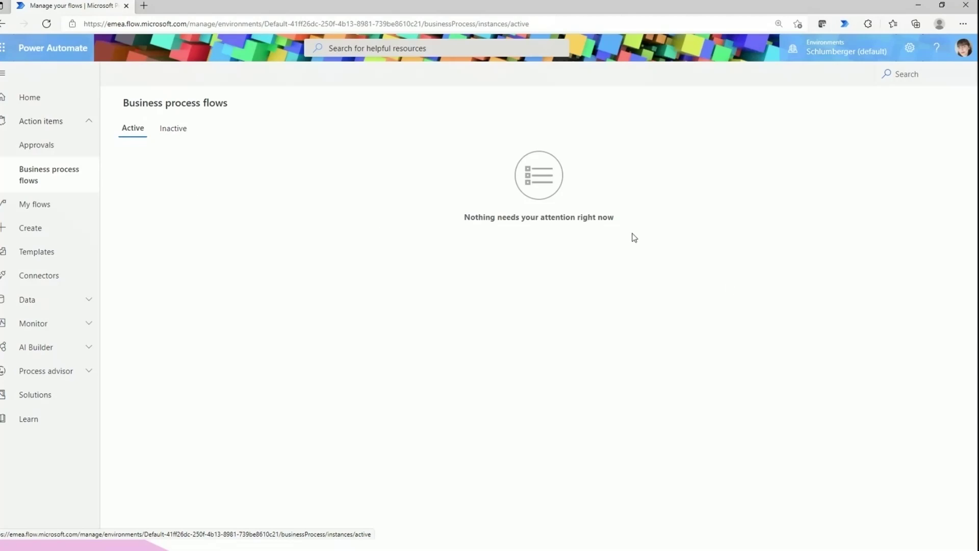
{"action": "left_click", "coordinate": [179, 127]}
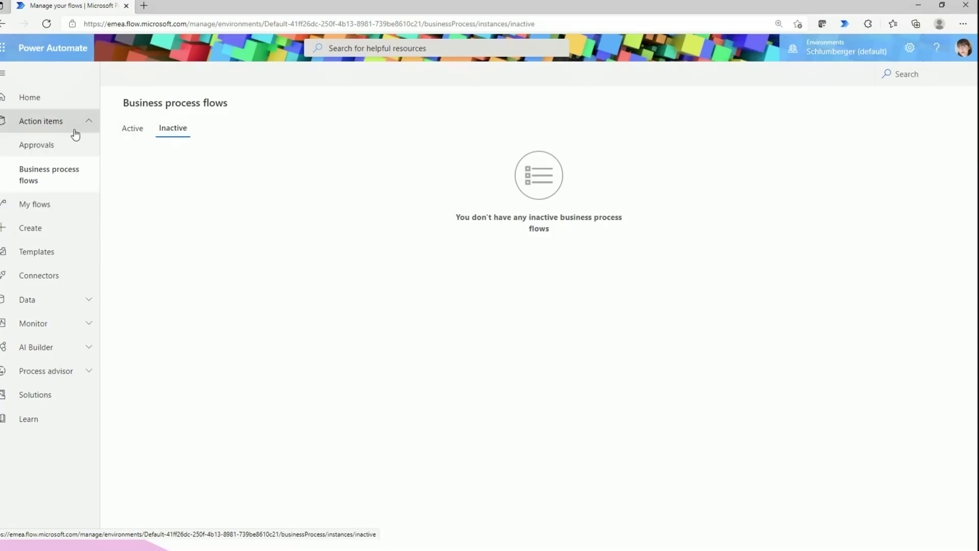
{"action": "left_click", "coordinate": [41, 123]}
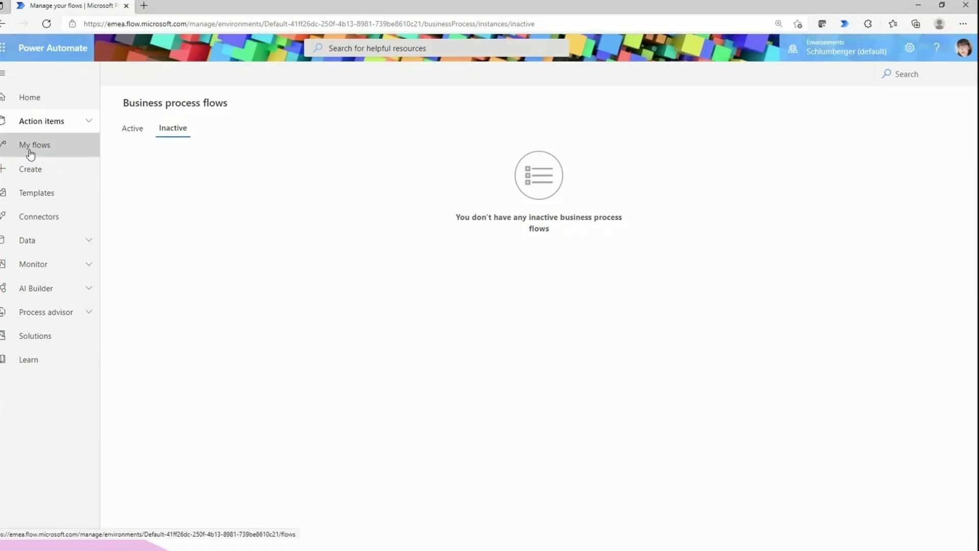
Open My flows and show the commands menu for the Update Power BI dataset flow
{"action": "left_click", "coordinate": [31, 153]}
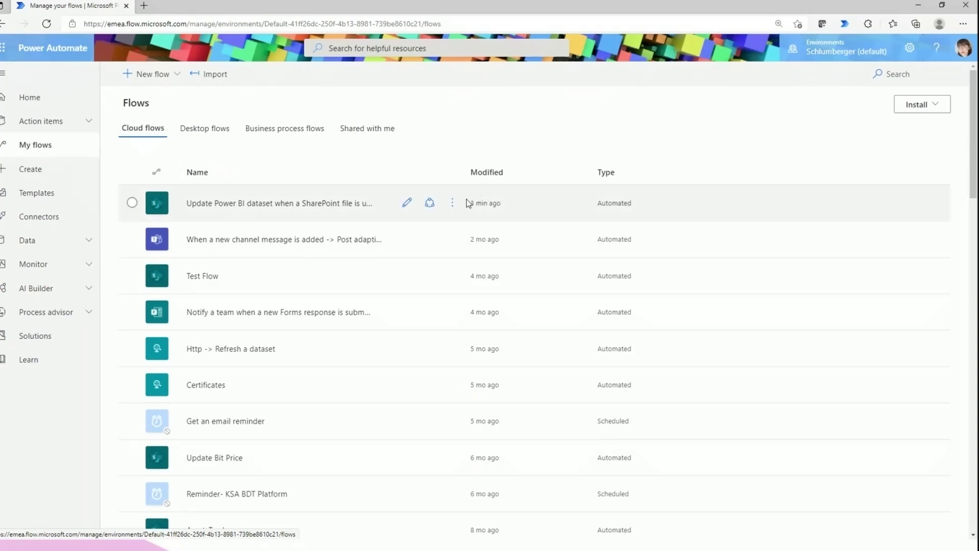
{"action": "left_click", "coordinate": [452, 203]}
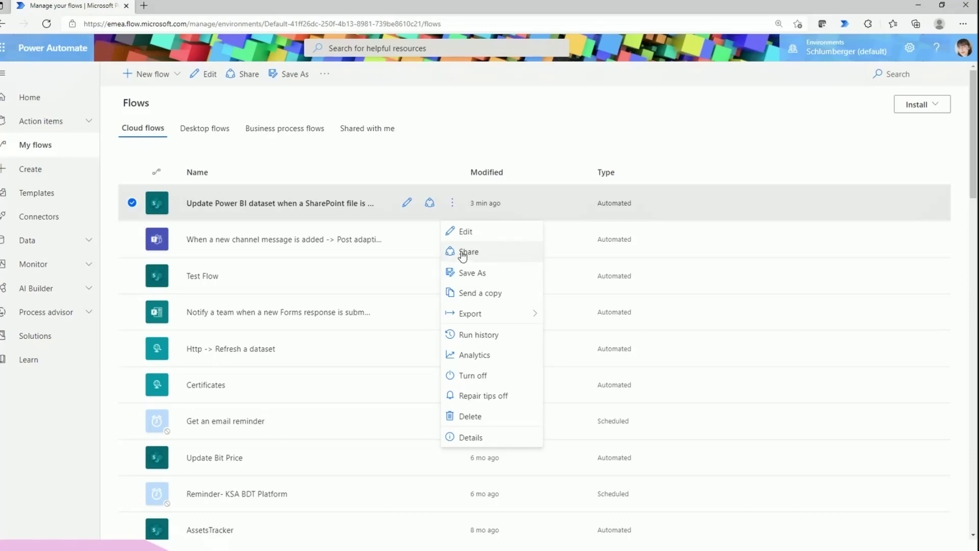
{"action": "left_click", "coordinate": [462, 253]}
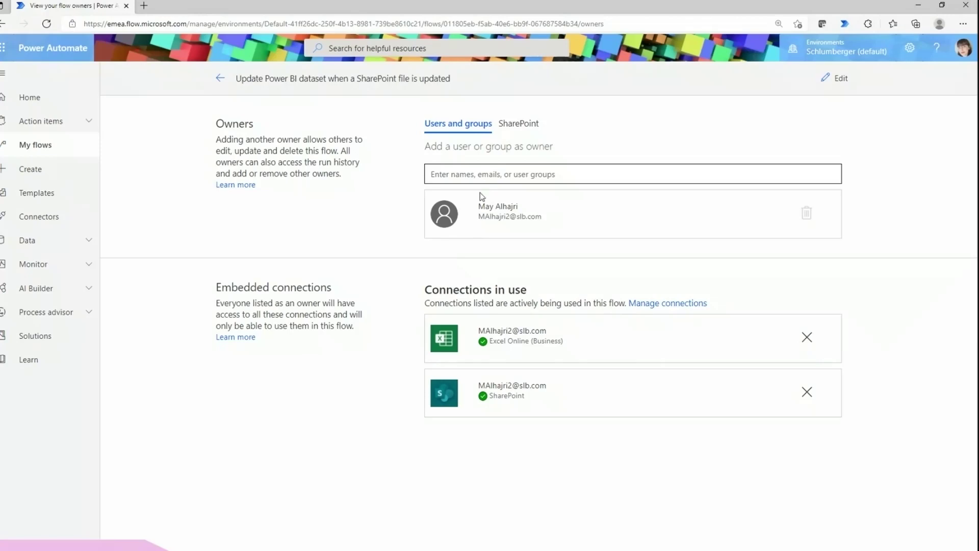
{"action": "left_click", "coordinate": [463, 174]}
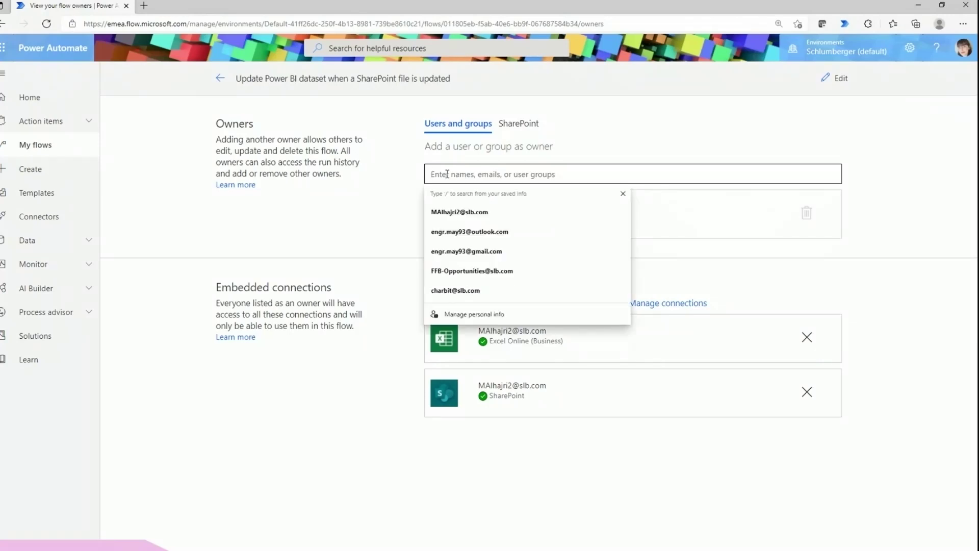
{"action": "left_click", "coordinate": [647, 199]}
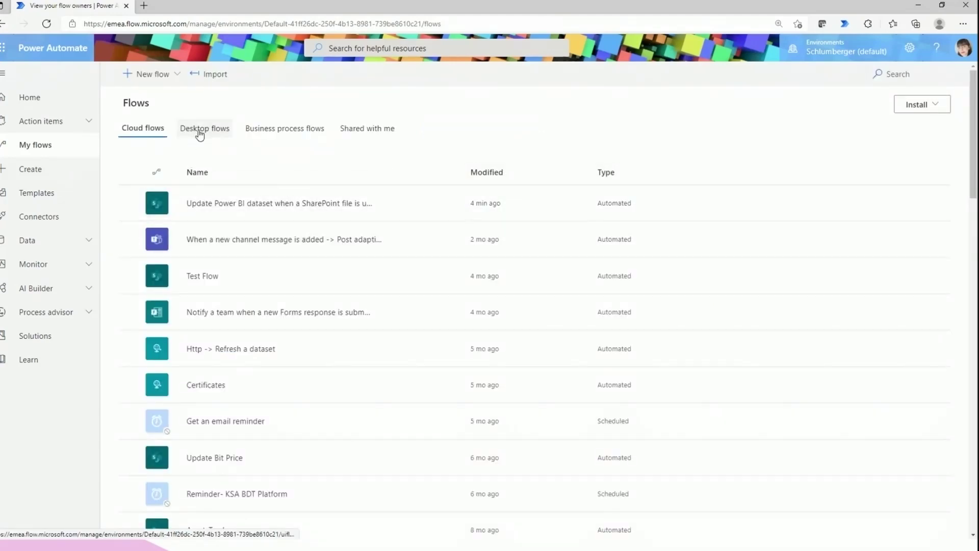
Check the Desktop flows tab, then the empty Business process flows tab
{"action": "left_click", "coordinate": [199, 132]}
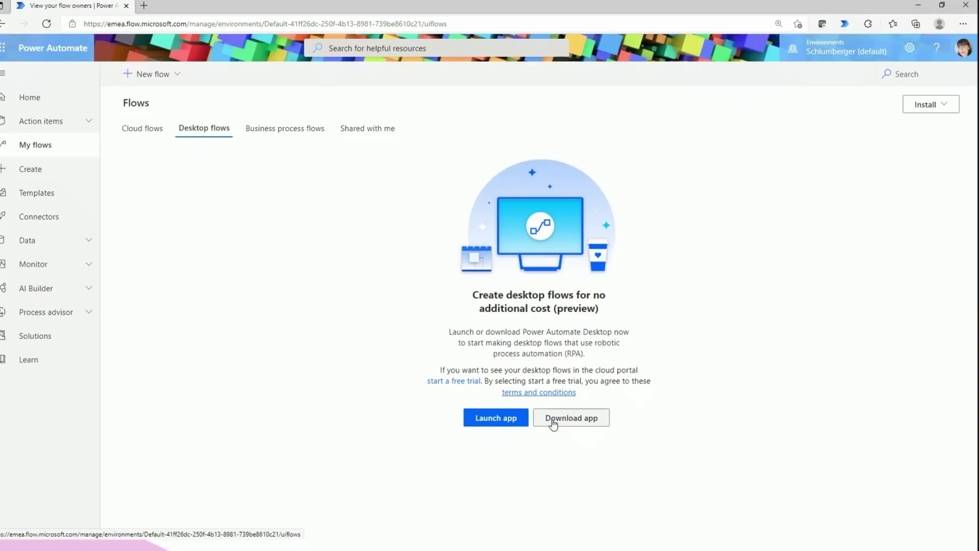
{"action": "left_click", "coordinate": [264, 136]}
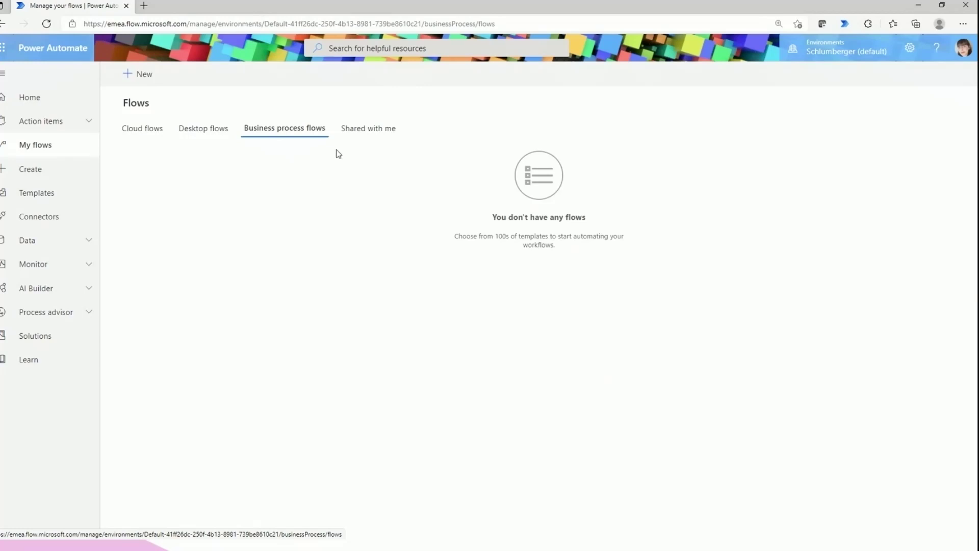
Browse the Shared with me flows, briefly selecting the Fit For Basin-New Proposal flow
{"action": "left_click", "coordinate": [363, 137]}
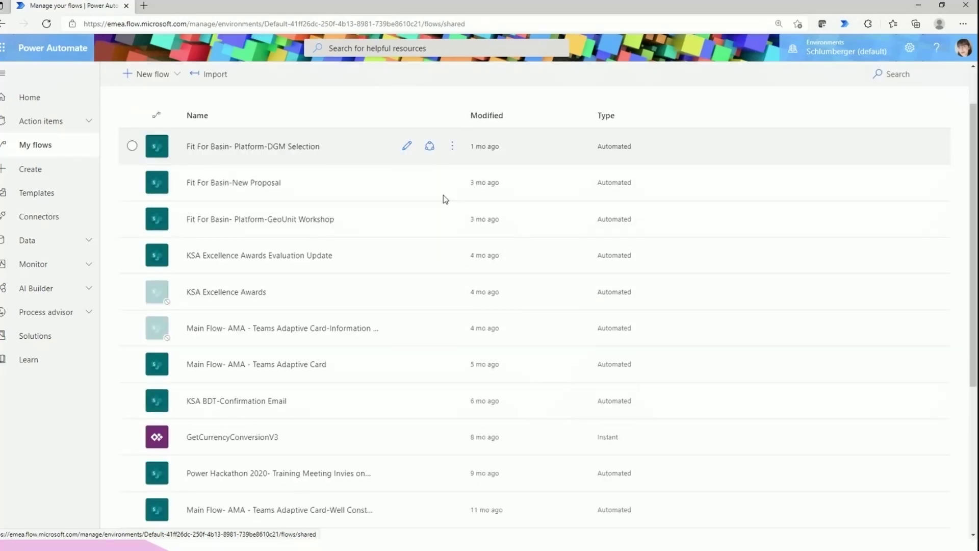
{"action": "scroll", "coordinate": [443, 198], "scroll_direction": "down", "scroll_amount": 5}
{"action": "scroll", "coordinate": [443, 198], "scroll_direction": "up", "scroll_amount": 5}
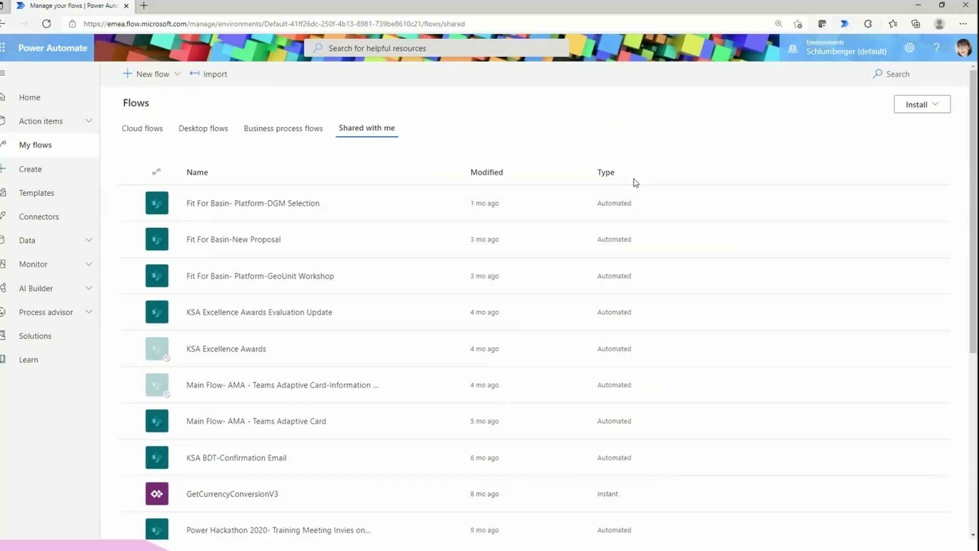
{"action": "left_click", "coordinate": [597, 244]}
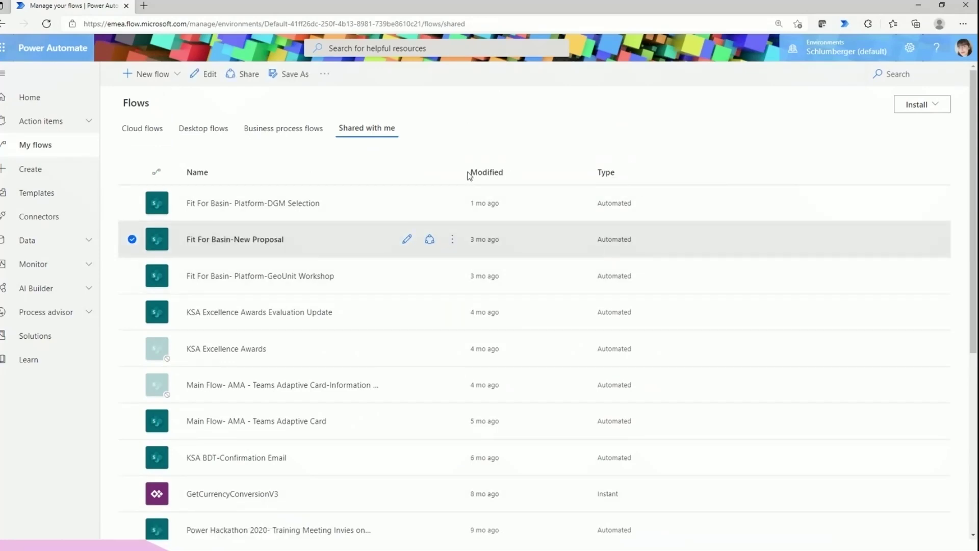
{"action": "left_click", "coordinate": [529, 186]}
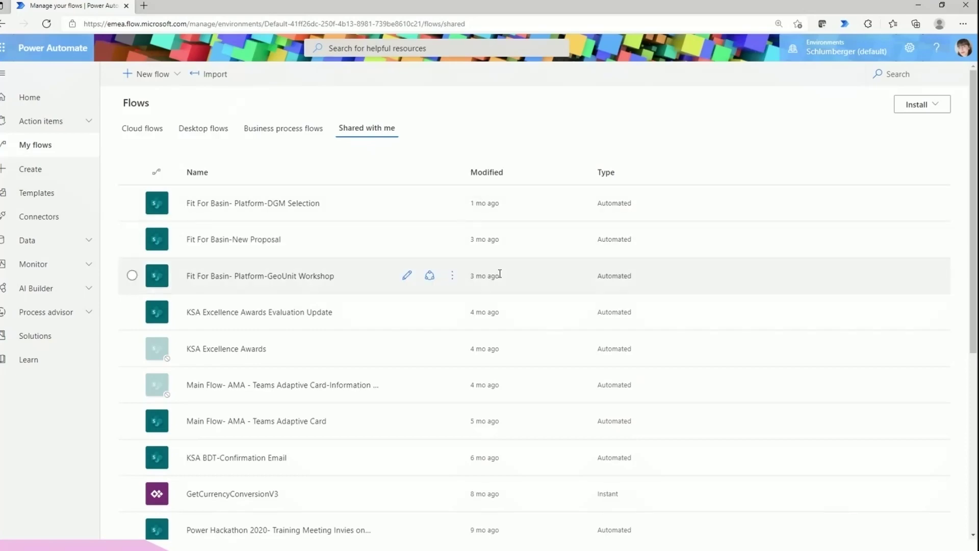
{"action": "scroll", "coordinate": [499, 273], "scroll_direction": "down", "scroll_amount": 6}
{"action": "scroll", "coordinate": [500, 273], "scroll_direction": "up", "scroll_amount": 4}
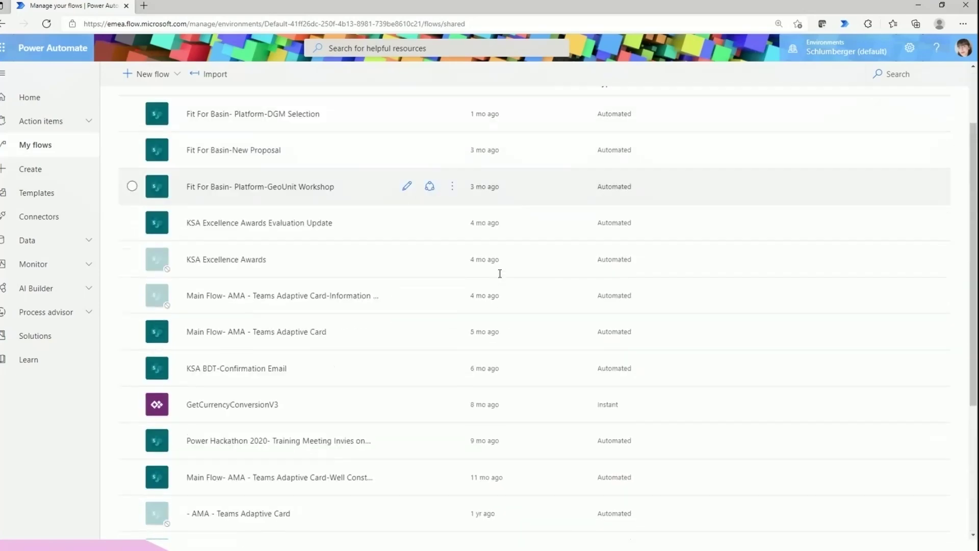
{"action": "scroll", "coordinate": [499, 274], "scroll_direction": "down", "scroll_amount": 4}
{"action": "scroll", "coordinate": [489, 275], "scroll_direction": "up", "scroll_amount": 3}
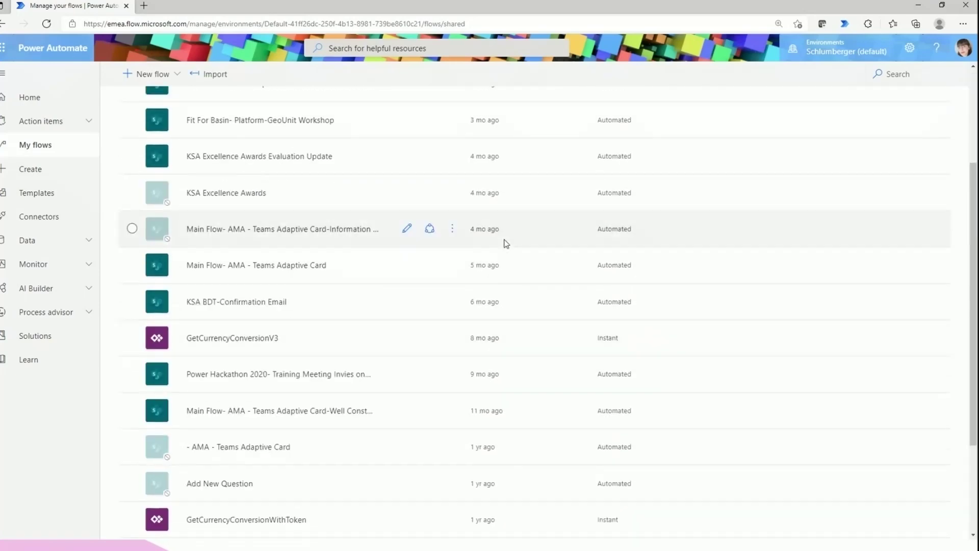
{"action": "scroll", "coordinate": [503, 240], "scroll_direction": "up", "scroll_amount": 3}
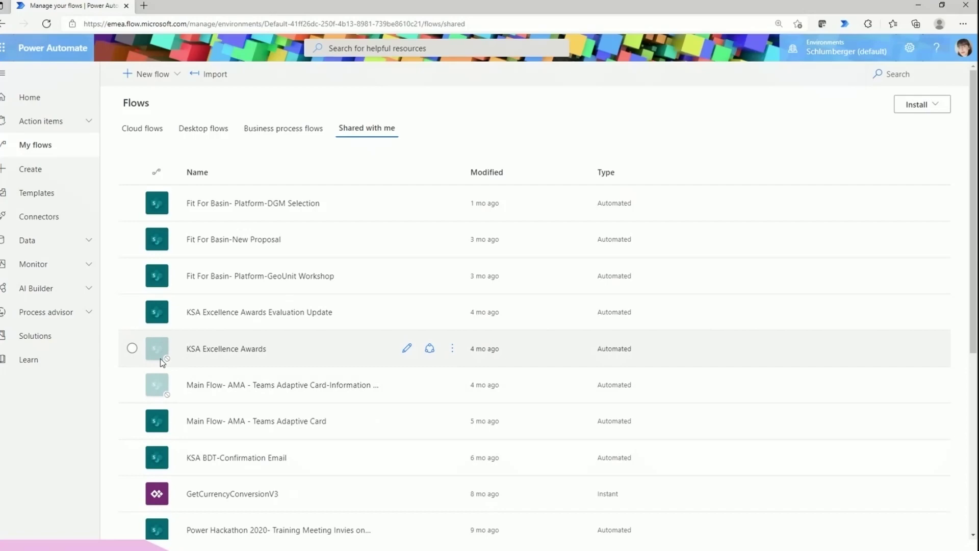
{"action": "scroll", "coordinate": [162, 362], "scroll_direction": "down", "scroll_amount": 3}
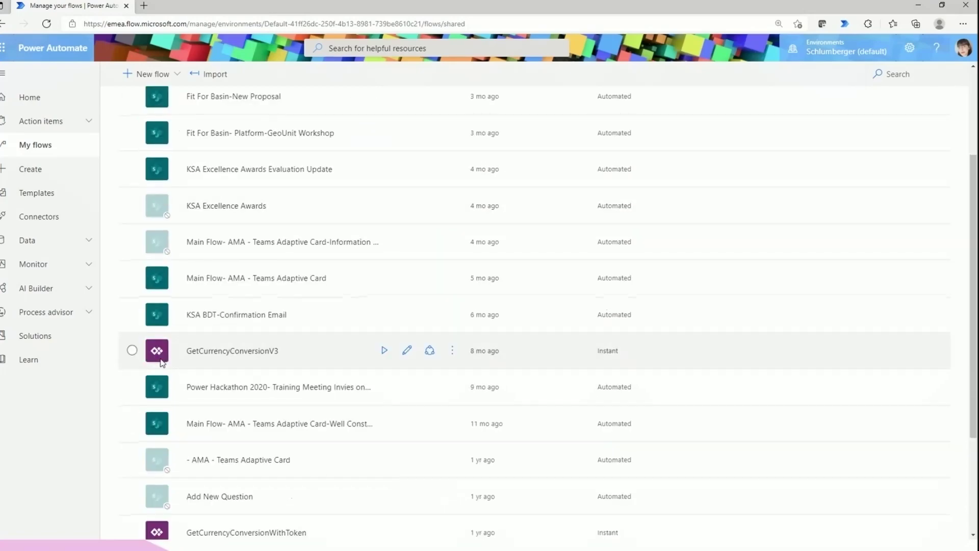
{"action": "scroll", "coordinate": [162, 362], "scroll_direction": "up", "scroll_amount": 3}
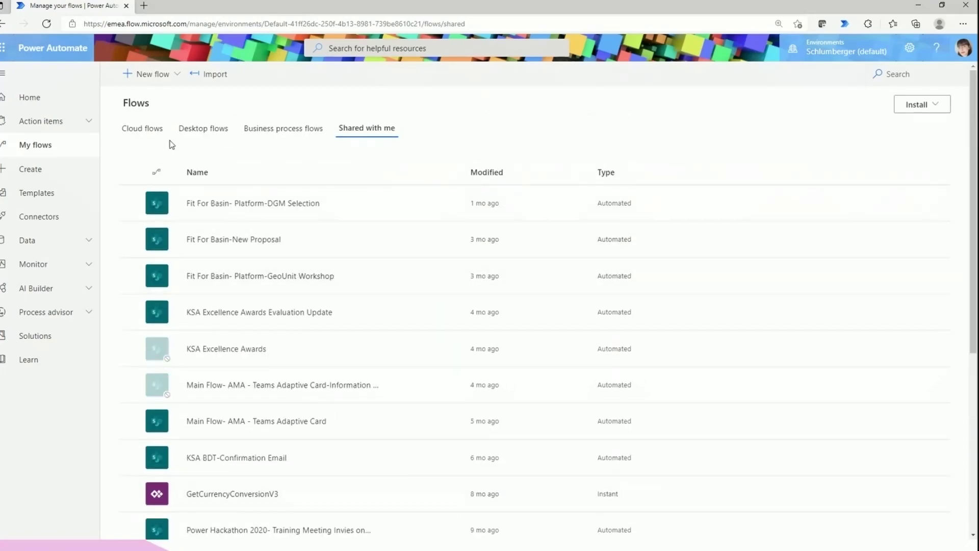
Return to Cloud flows and open the Create page for making a new flow
{"action": "left_click", "coordinate": [159, 135]}
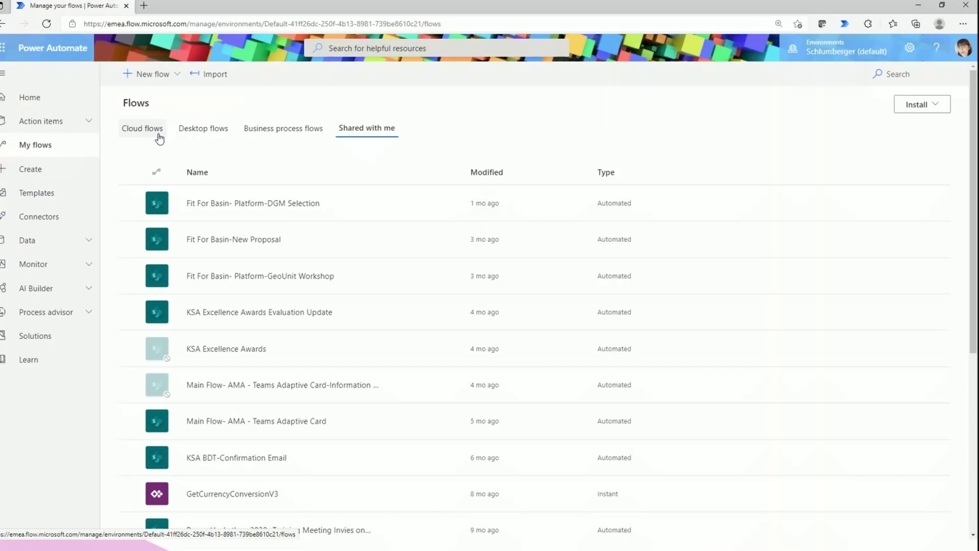
{"action": "left_click", "coordinate": [159, 139]}
{"action": "left_click", "coordinate": [65, 176]}
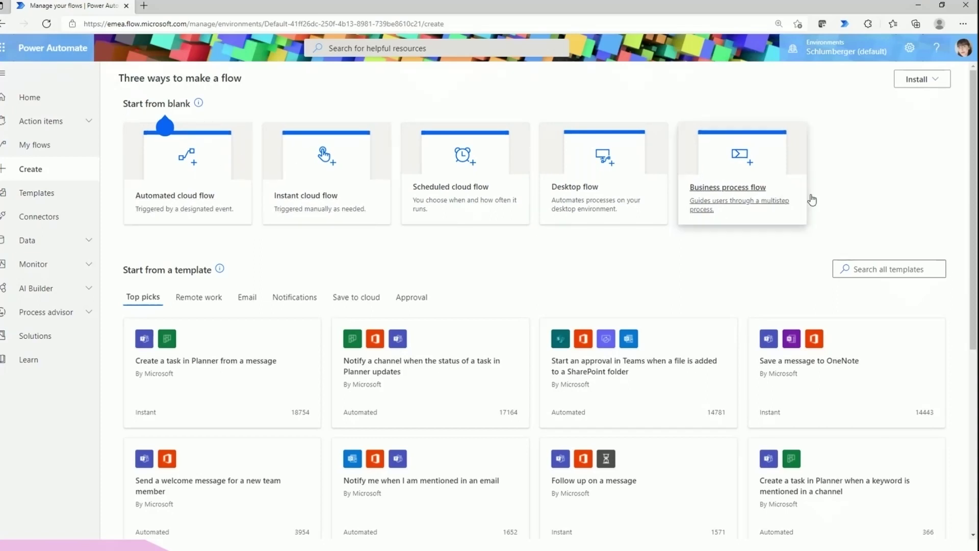
{"action": "scroll", "coordinate": [390, 276], "scroll_direction": "down", "scroll_amount": 1}
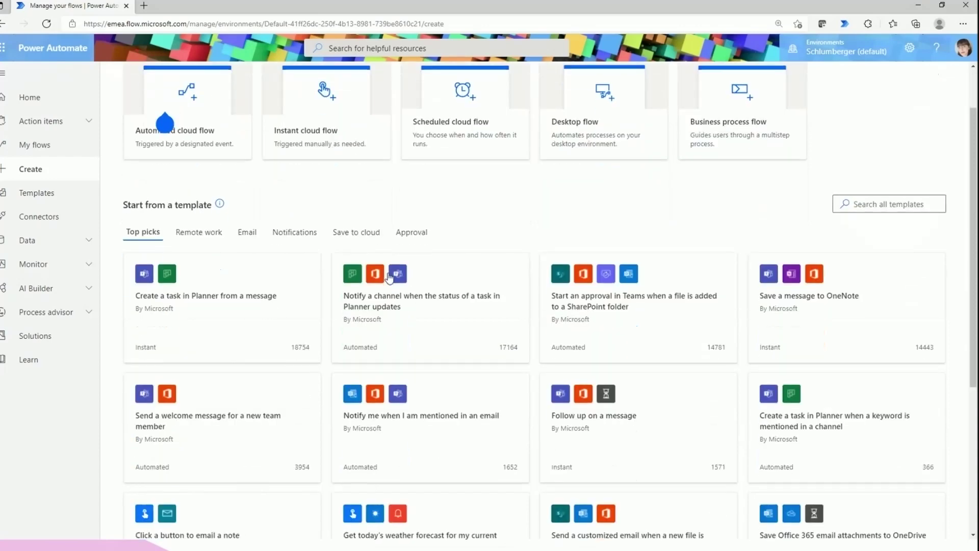
{"action": "scroll", "coordinate": [231, 309], "scroll_direction": "up", "scroll_amount": 1}
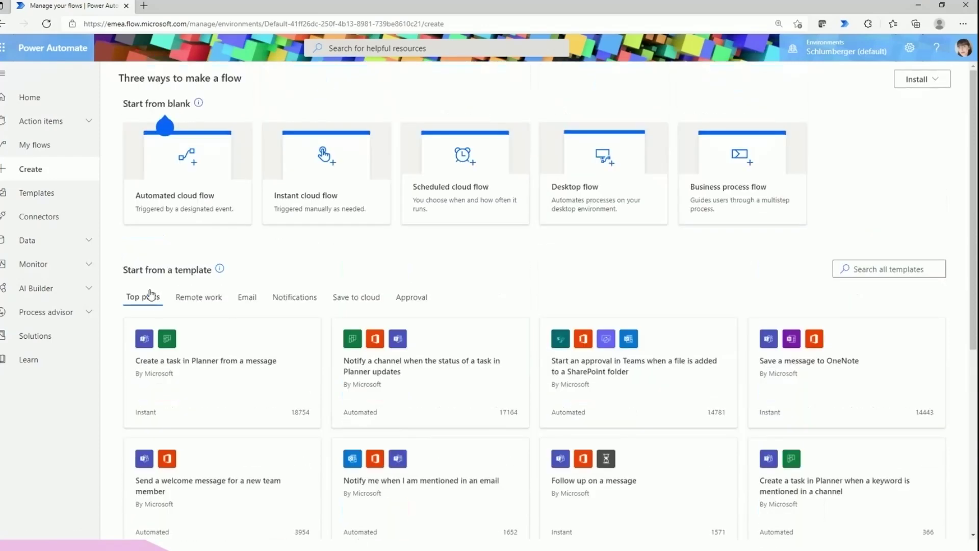
{"action": "left_click_drag", "start_coordinate": [120, 270], "coordinate": [211, 278]}
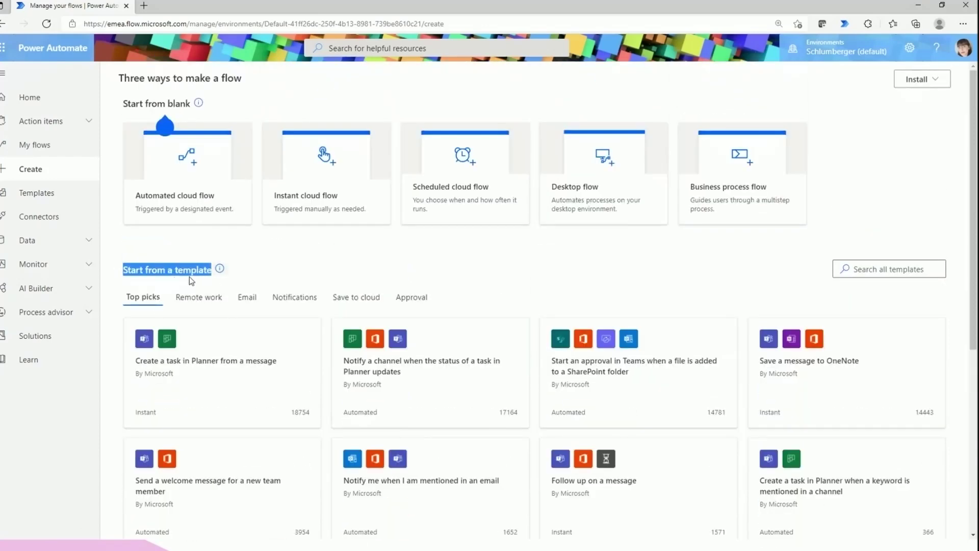
{"action": "left_click_drag", "start_coordinate": [122, 104], "coordinate": [192, 111]}
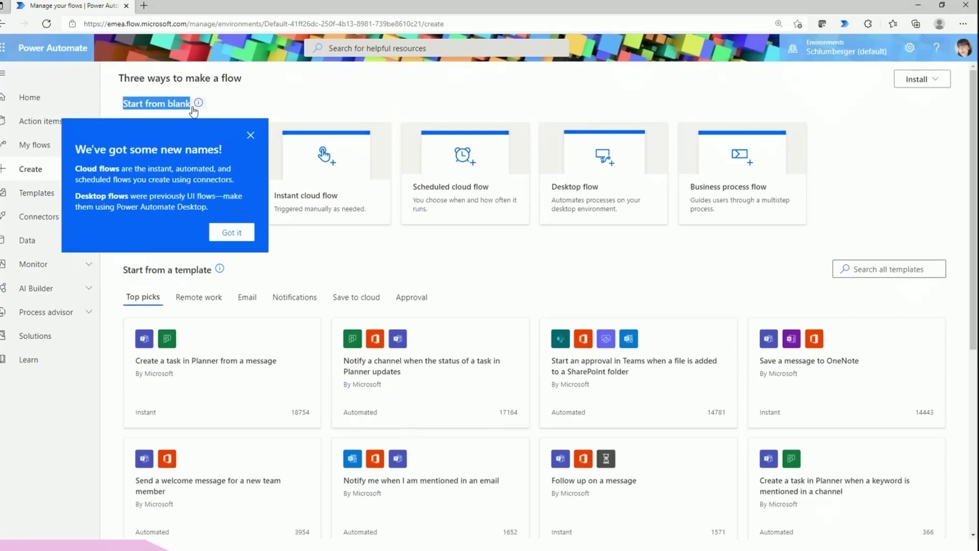
{"action": "left_click", "coordinate": [624, 265]}
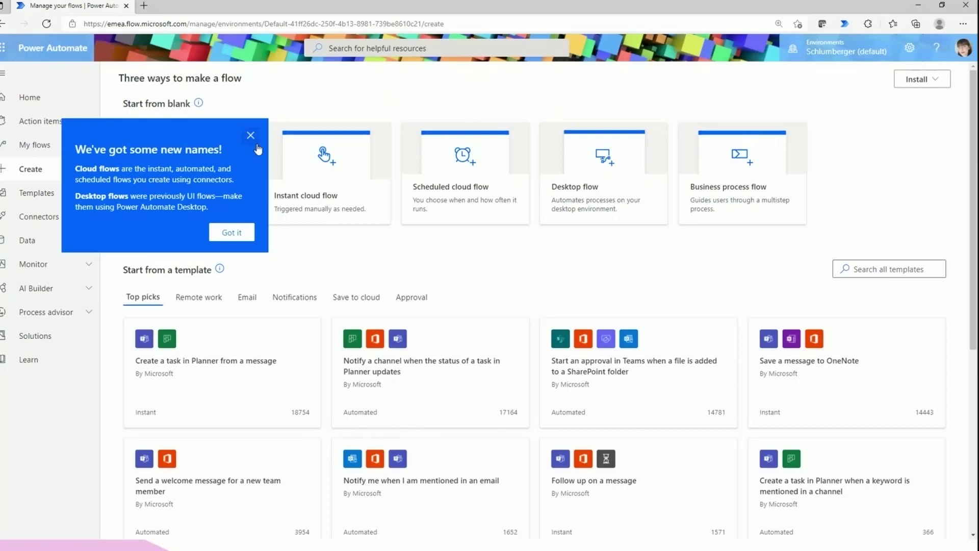
{"action": "left_click", "coordinate": [253, 136]}
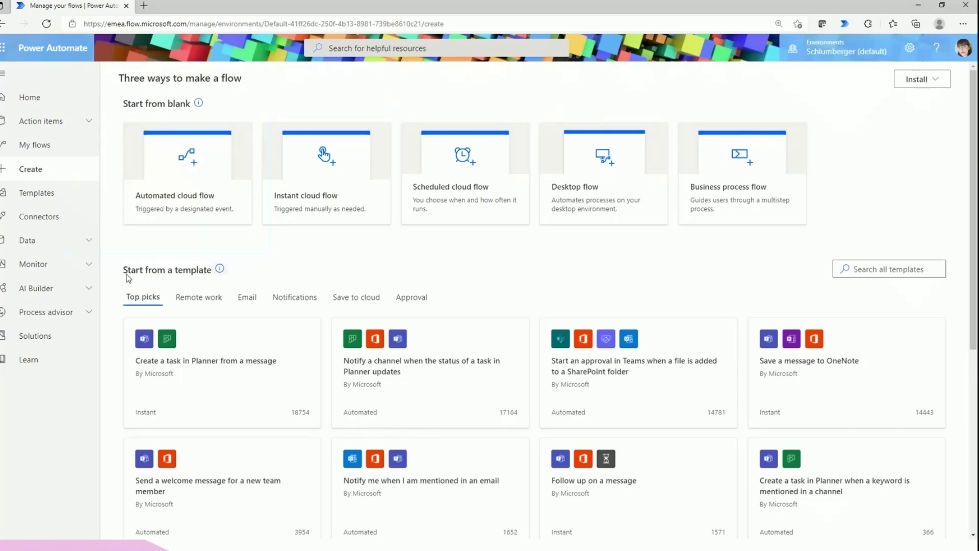
{"action": "left_click_drag", "start_coordinate": [127, 278], "coordinate": [213, 270]}
{"action": "scroll", "coordinate": [414, 402], "scroll_direction": "down", "scroll_amount": 1}
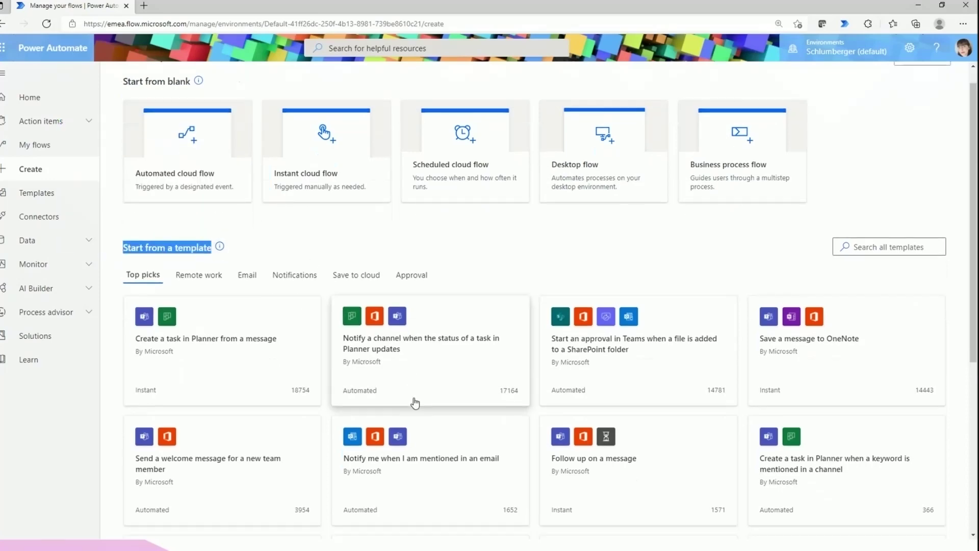
{"action": "scroll", "coordinate": [415, 403], "scroll_direction": "down", "scroll_amount": 3}
{"action": "scroll", "coordinate": [176, 396], "scroll_direction": "down", "scroll_amount": 3}
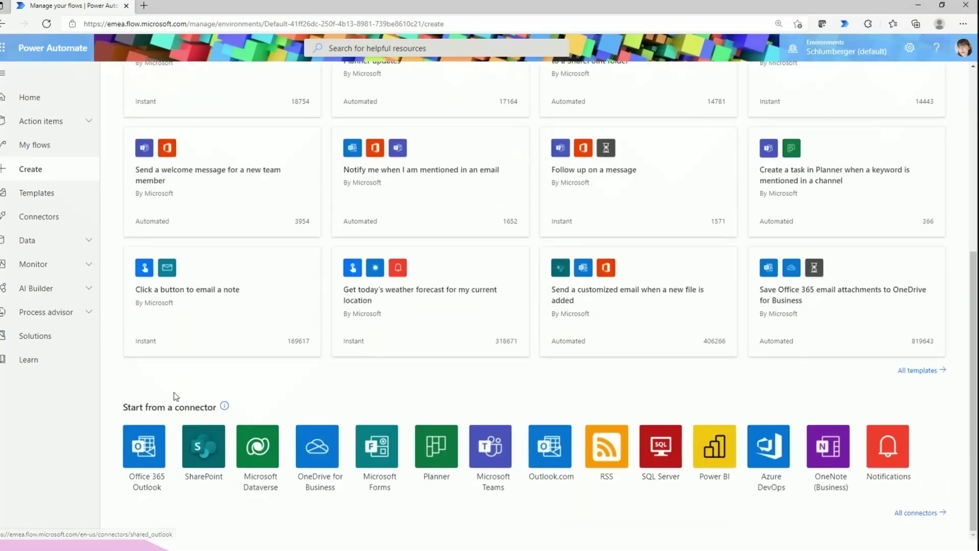
{"action": "left_click_drag", "start_coordinate": [121, 406], "coordinate": [228, 421]}
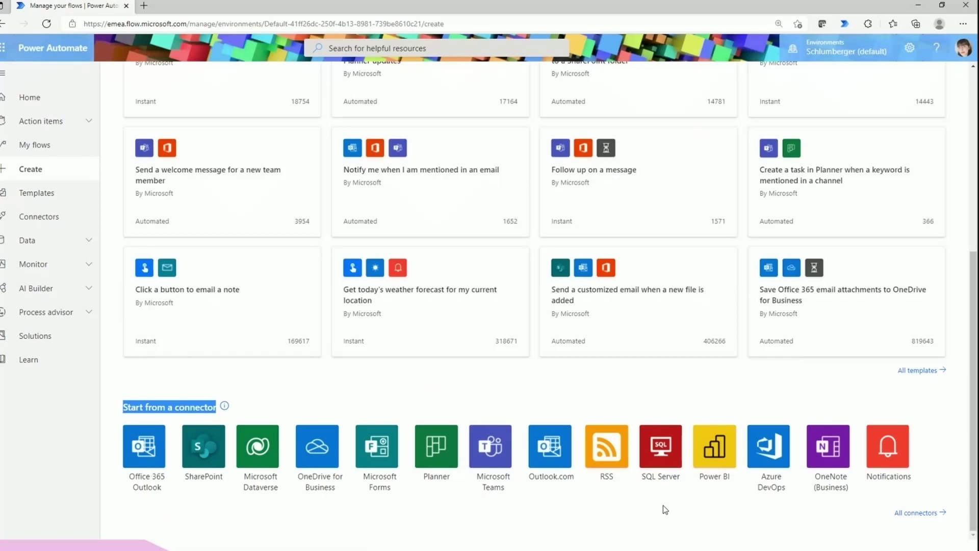
Open the Microsoft Teams connector and scroll through its templates, triggers and actions
{"action": "left_click", "coordinate": [489, 483]}
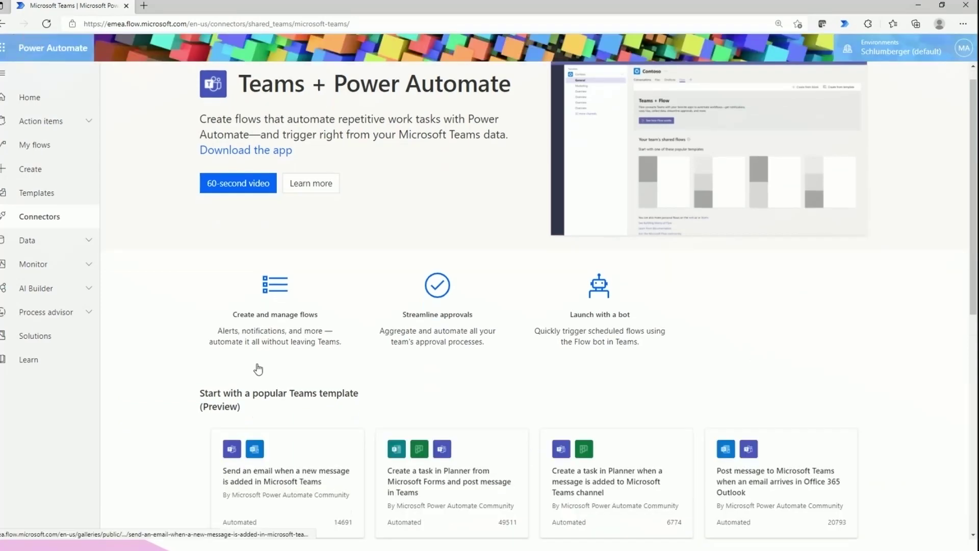
{"action": "scroll", "coordinate": [274, 398], "scroll_direction": "down", "scroll_amount": 1}
{"action": "scroll", "coordinate": [274, 398], "scroll_direction": "up", "scroll_amount": 1}
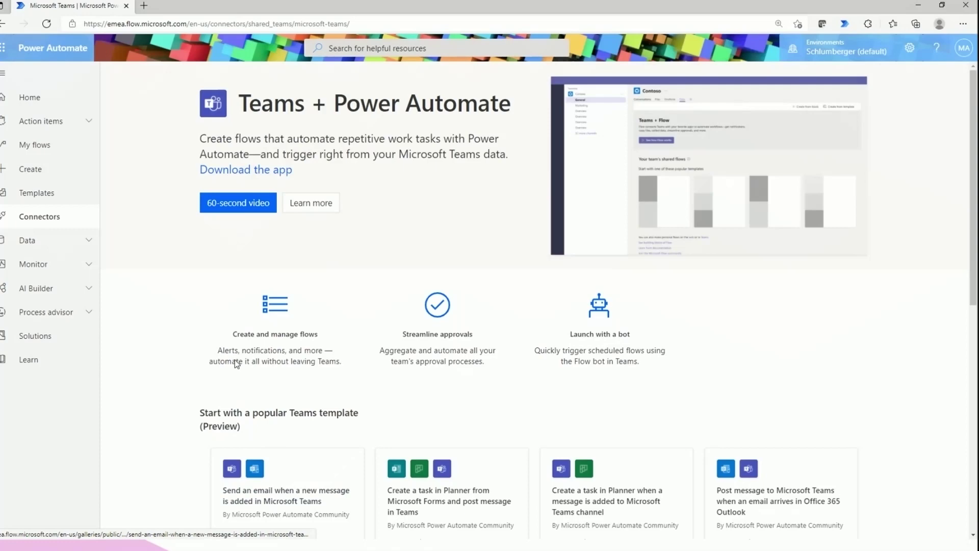
{"action": "scroll", "coordinate": [236, 362], "scroll_direction": "down", "scroll_amount": 5}
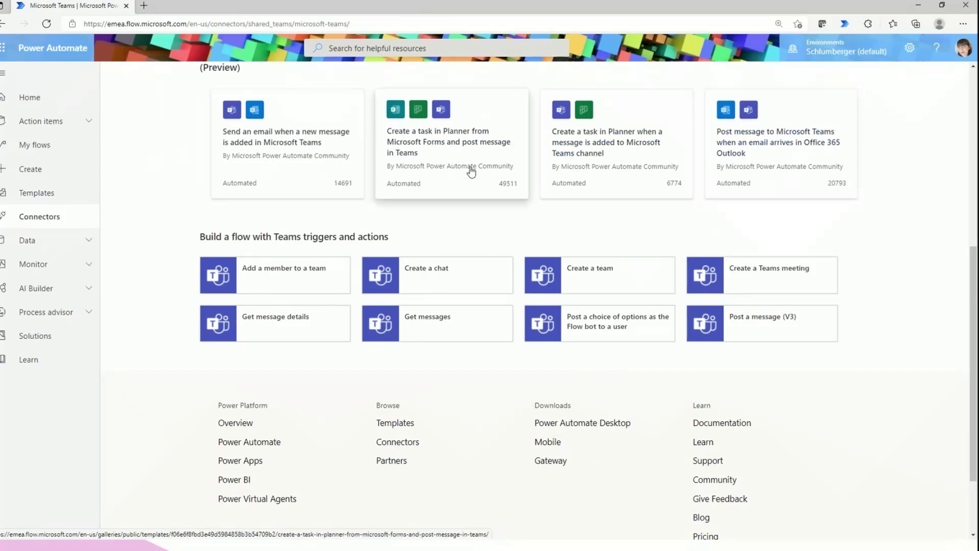
{"action": "scroll", "coordinate": [408, 275], "scroll_direction": "up", "scroll_amount": 1}
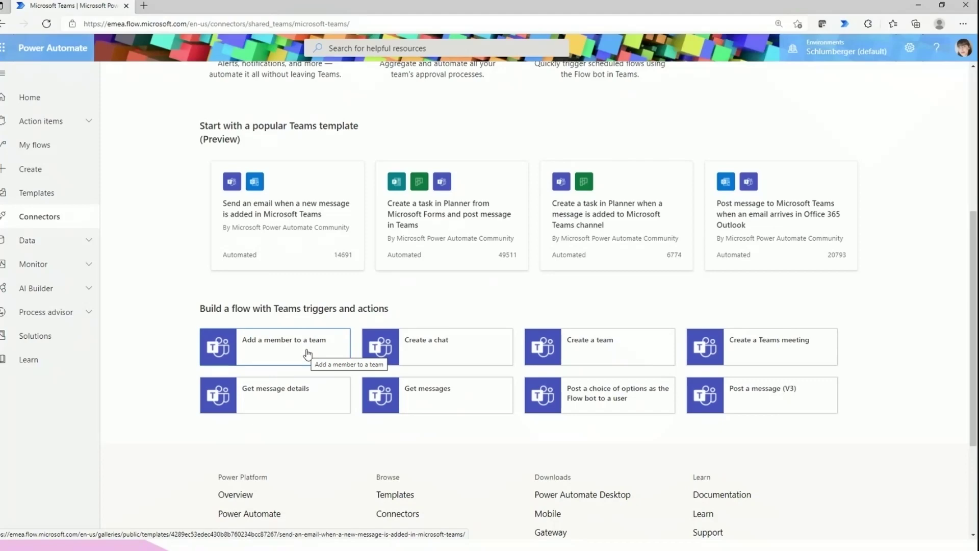
{"action": "scroll", "coordinate": [311, 355], "scroll_direction": "down", "scroll_amount": 3}
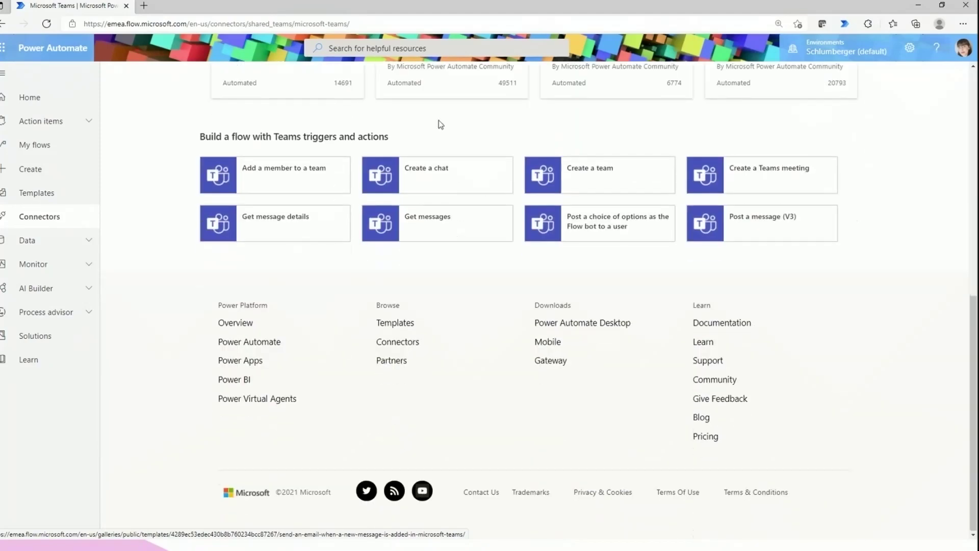
{"action": "scroll", "coordinate": [487, 388], "scroll_direction": "up", "scroll_amount": 2}
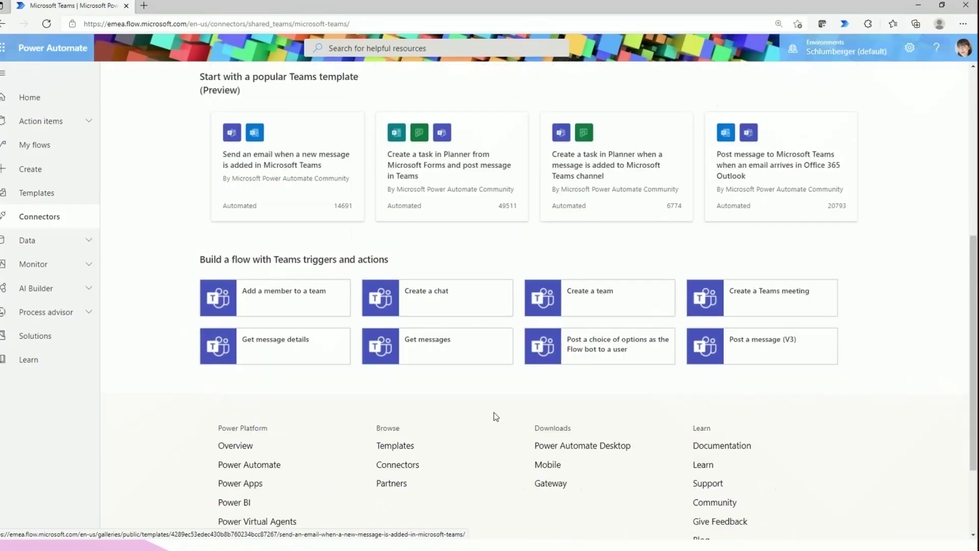
{"action": "scroll", "coordinate": [494, 412], "scroll_direction": "up", "scroll_amount": 2}
{"action": "left_click_drag", "start_coordinate": [305, 352], "coordinate": [403, 347]}
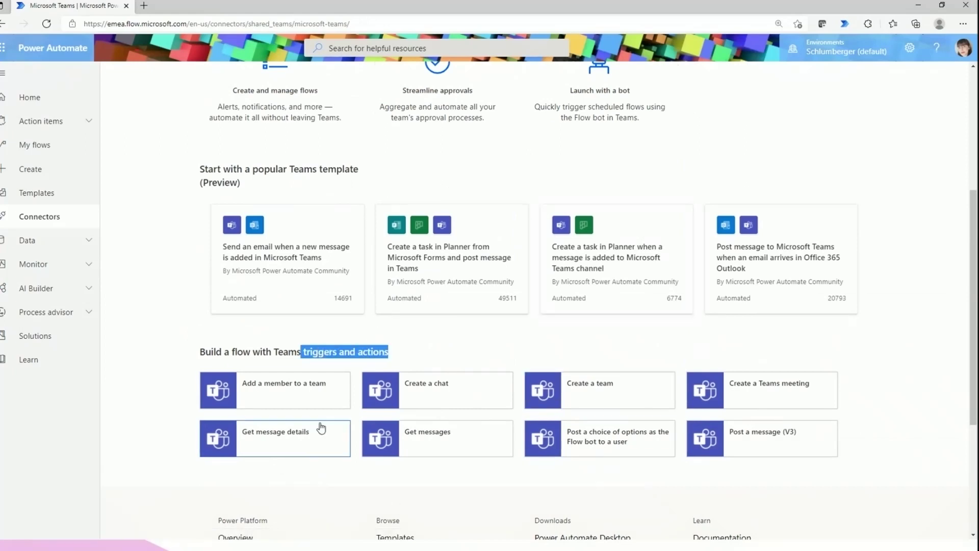
{"action": "scroll", "coordinate": [408, 484], "scroll_direction": "up", "scroll_amount": 1}
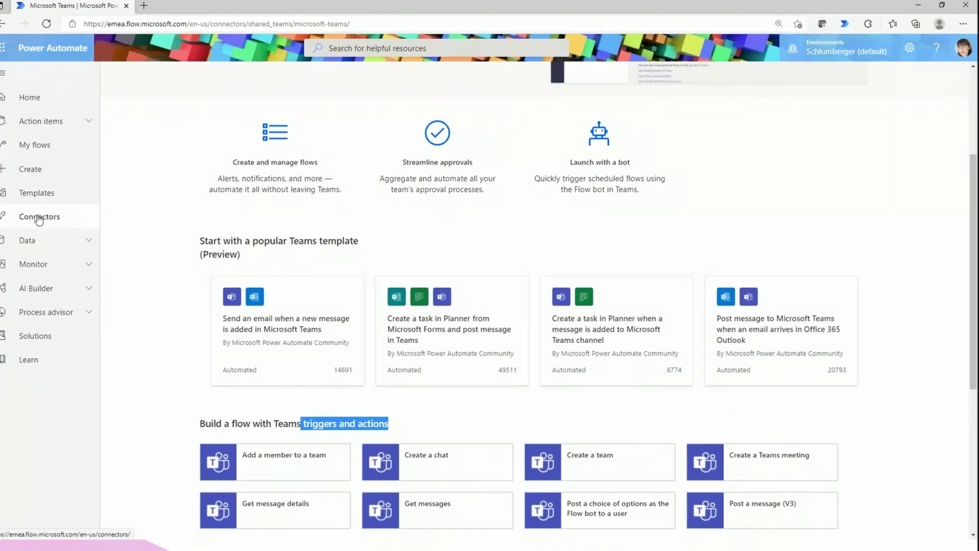
Open Connectors, scroll down through All connectors, then back up to Popular connectors
{"action": "left_click", "coordinate": [39, 220]}
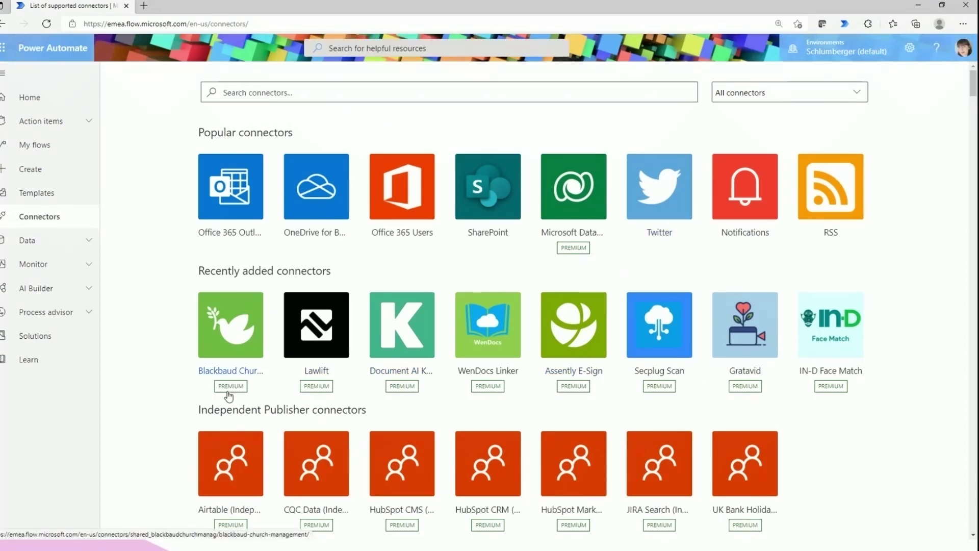
{"action": "scroll", "coordinate": [235, 395], "scroll_direction": "down", "scroll_amount": 5}
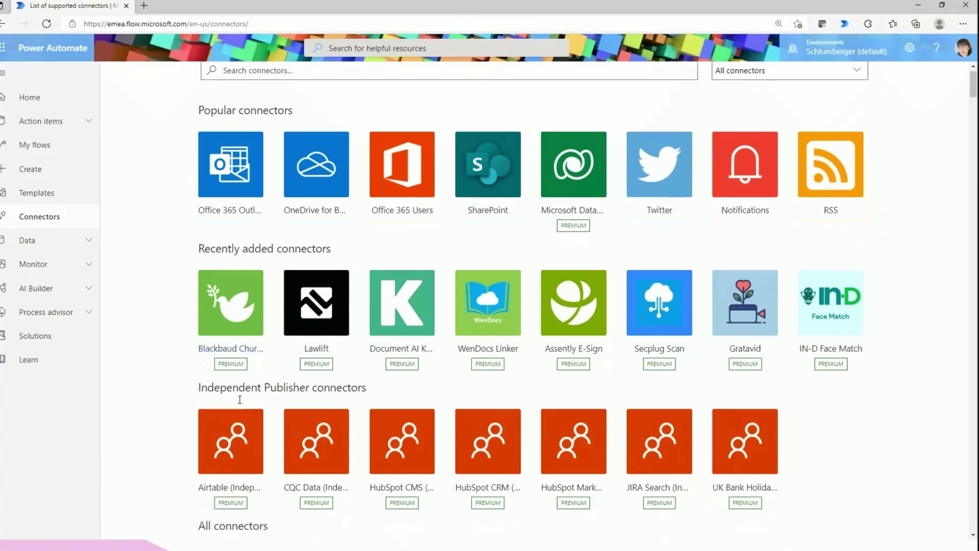
{"action": "scroll", "coordinate": [241, 401], "scroll_direction": "down", "scroll_amount": 3}
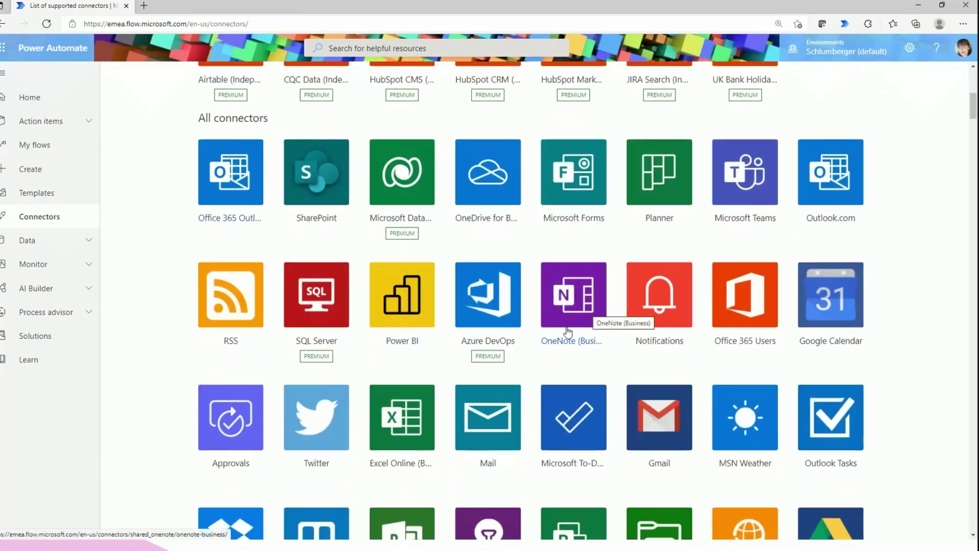
{"action": "scroll", "coordinate": [585, 318], "scroll_direction": "down", "scroll_amount": 3}
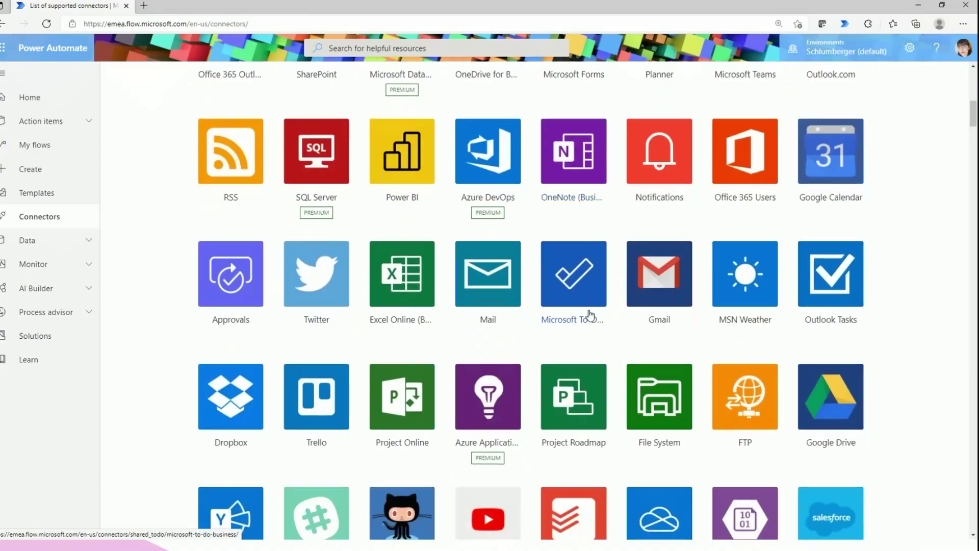
{"action": "scroll", "coordinate": [586, 315], "scroll_direction": "down", "scroll_amount": 3}
{"action": "scroll", "coordinate": [589, 314], "scroll_direction": "down", "scroll_amount": 3}
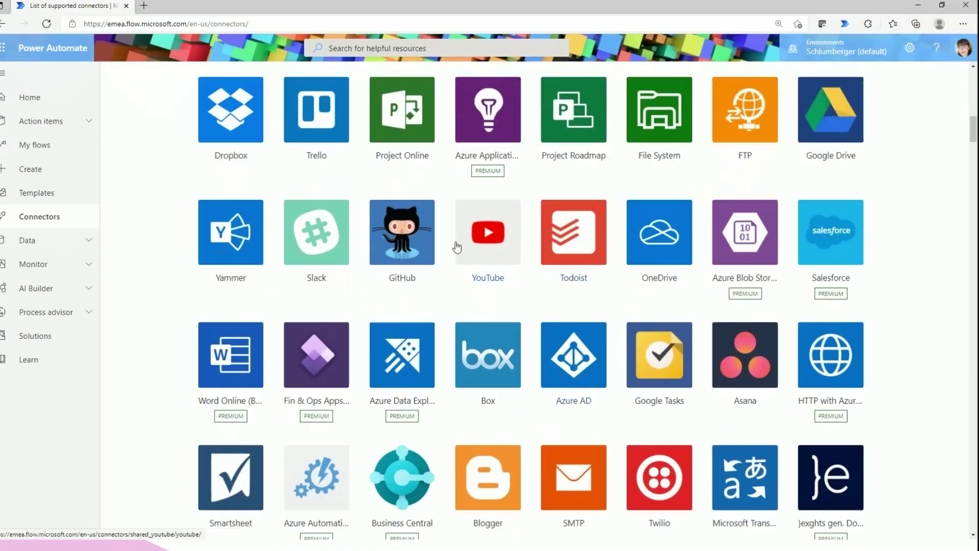
{"action": "scroll", "coordinate": [463, 265], "scroll_direction": "down", "scroll_amount": 1}
{"action": "scroll", "coordinate": [741, 396], "scroll_direction": "down", "scroll_amount": 2}
{"action": "scroll", "coordinate": [607, 372], "scroll_direction": "down", "scroll_amount": 6}
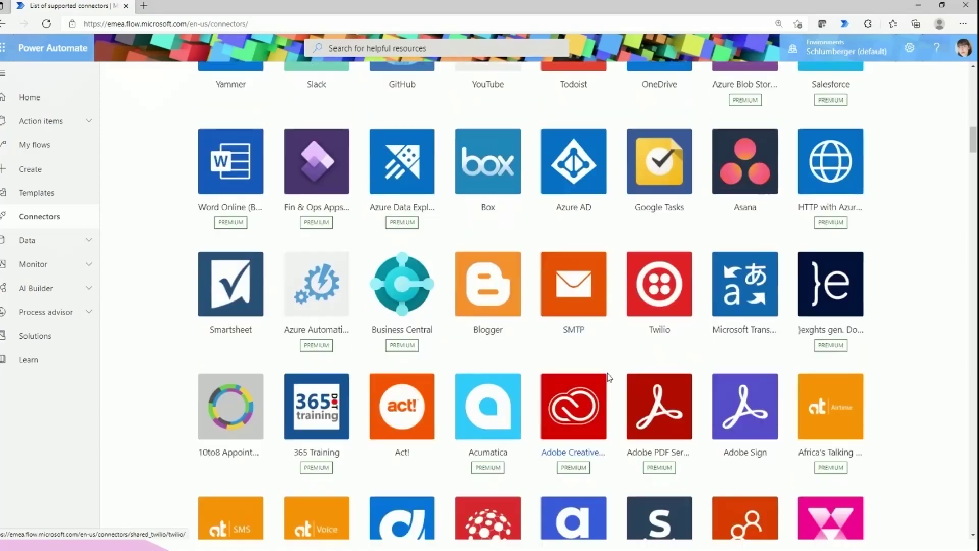
{"action": "scroll", "coordinate": [439, 330], "scroll_direction": "up", "scroll_amount": 6}
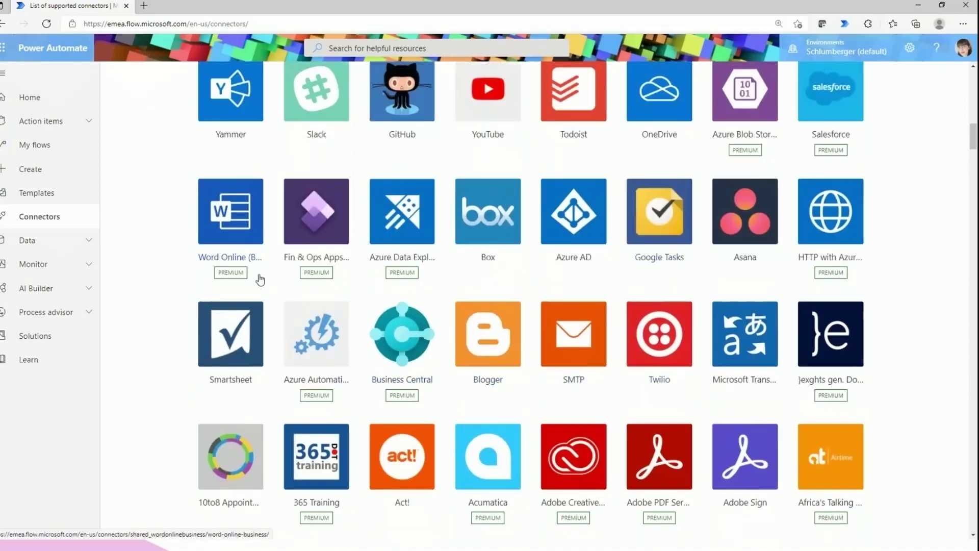
{"action": "scroll", "coordinate": [258, 278], "scroll_direction": "down", "scroll_amount": 5}
{"action": "scroll", "coordinate": [790, 497], "scroll_direction": "down", "scroll_amount": 3}
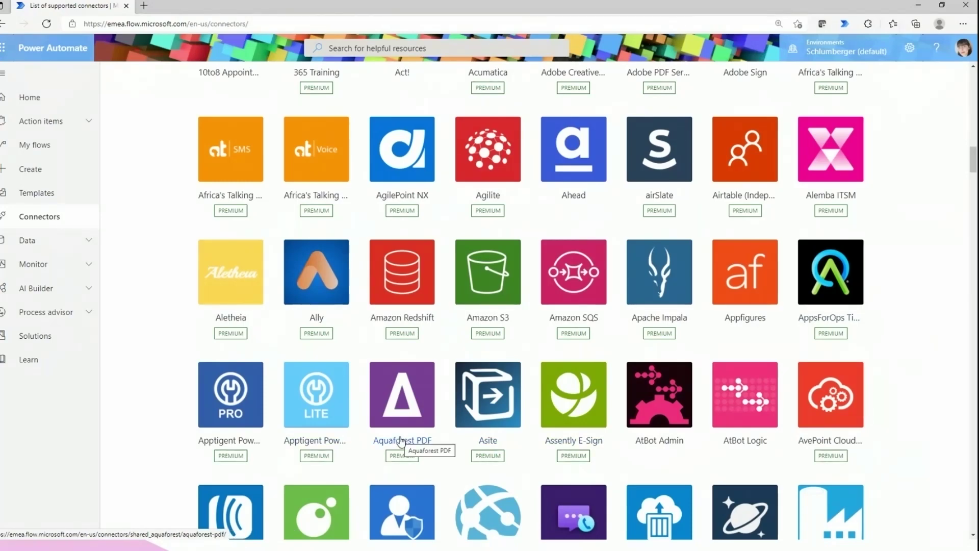
{"action": "scroll", "coordinate": [645, 440], "scroll_direction": "down", "scroll_amount": 4}
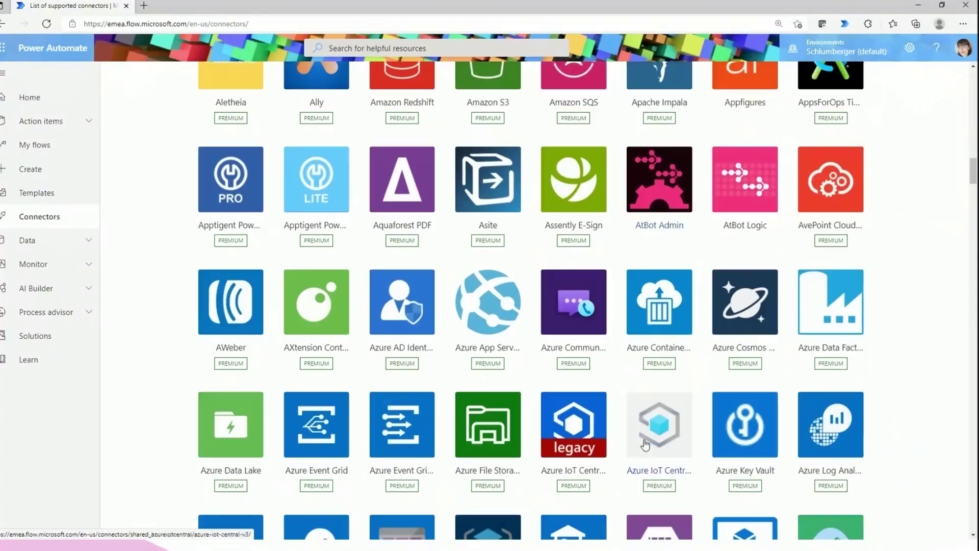
{"action": "scroll", "coordinate": [645, 444], "scroll_direction": "down", "scroll_amount": 4}
{"action": "scroll", "coordinate": [645, 444], "scroll_direction": "up", "scroll_amount": 4}
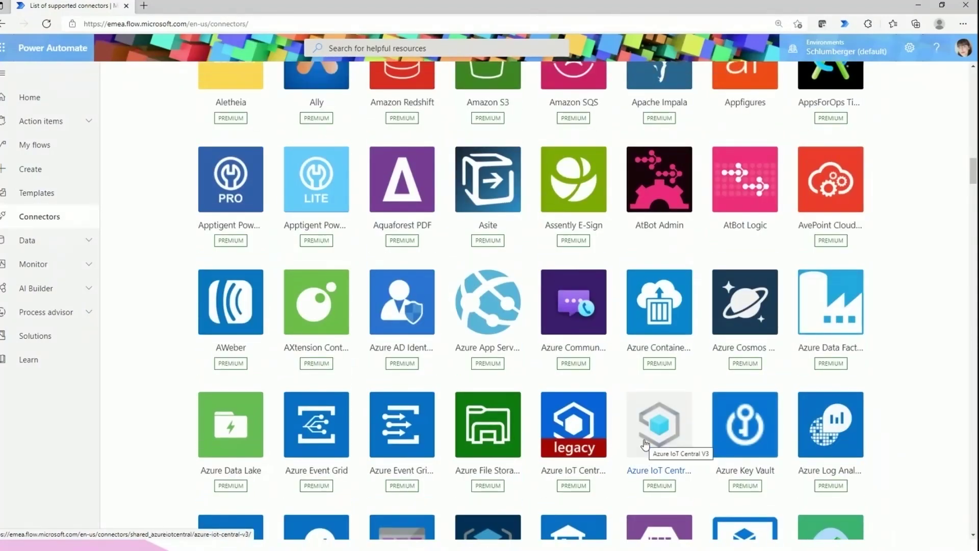
{"action": "scroll", "coordinate": [645, 444], "scroll_direction": "up", "scroll_amount": 12}
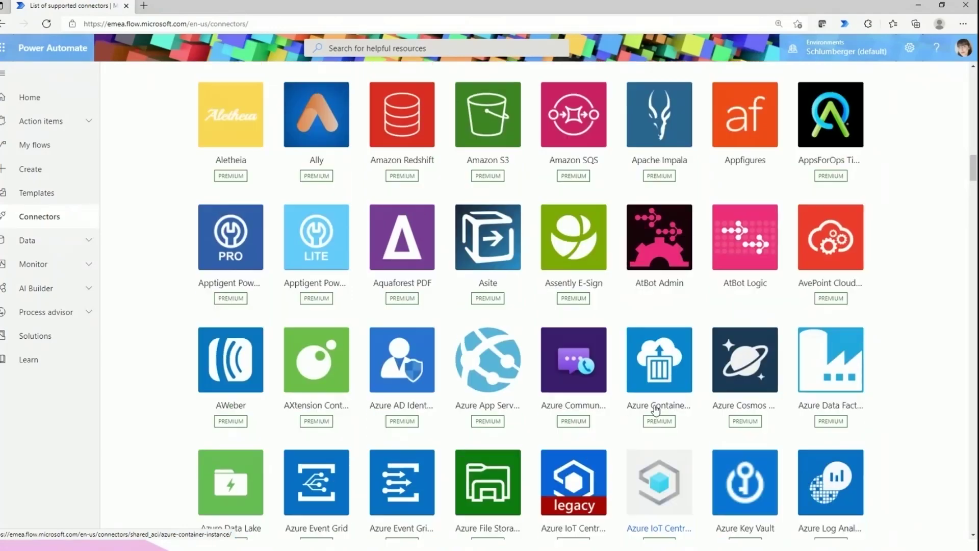
{"action": "scroll", "coordinate": [660, 395], "scroll_direction": "up", "scroll_amount": 11}
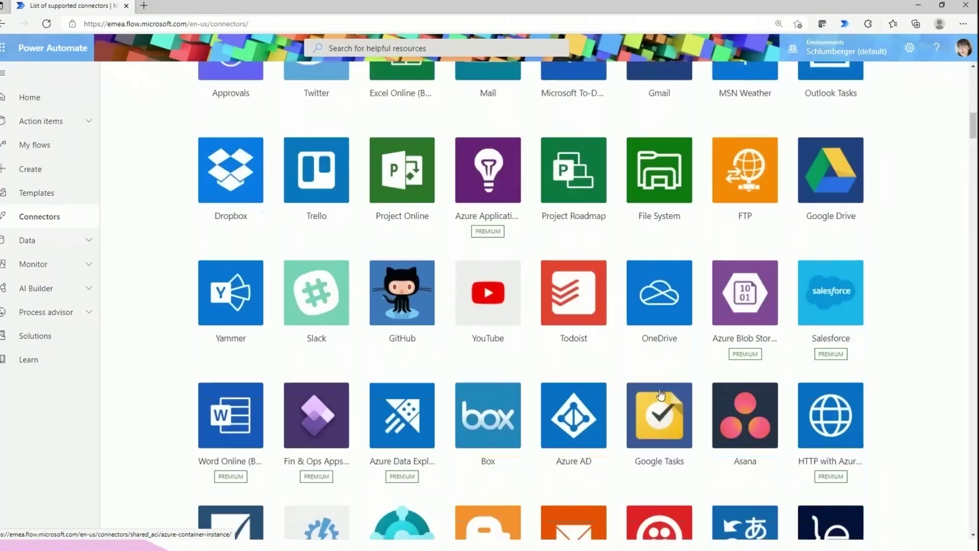
{"action": "scroll", "coordinate": [660, 382], "scroll_direction": "up", "scroll_amount": 4}
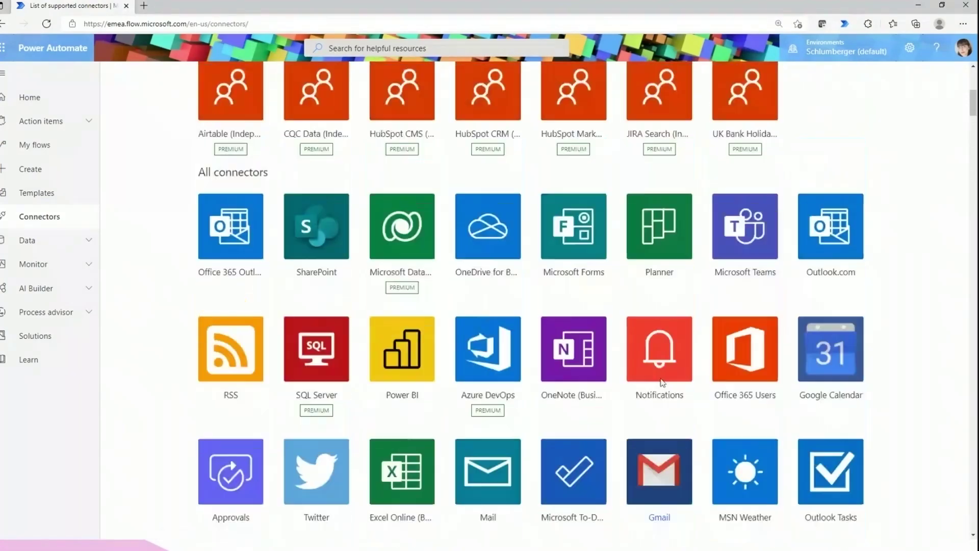
{"action": "scroll", "coordinate": [661, 381], "scroll_direction": "up", "scroll_amount": 4}
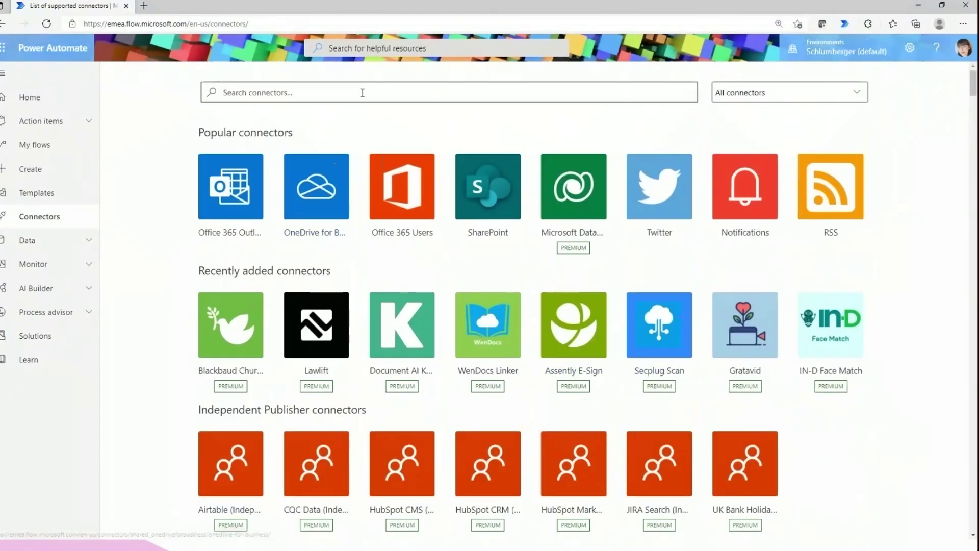
Search the Templates gallery for 'youtube' and scroll through the matching templates
{"action": "left_click", "coordinate": [65, 203]}
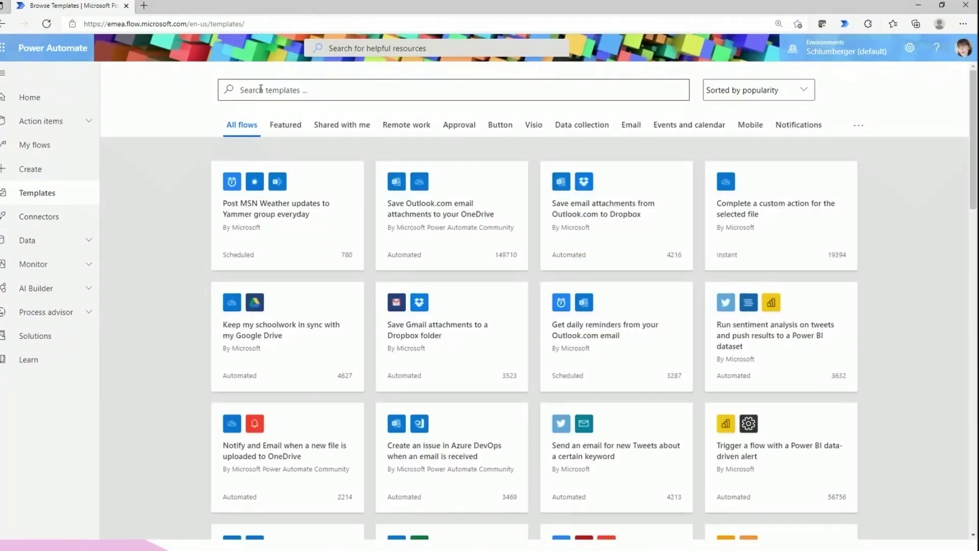
{"action": "left_click", "coordinate": [261, 88]}
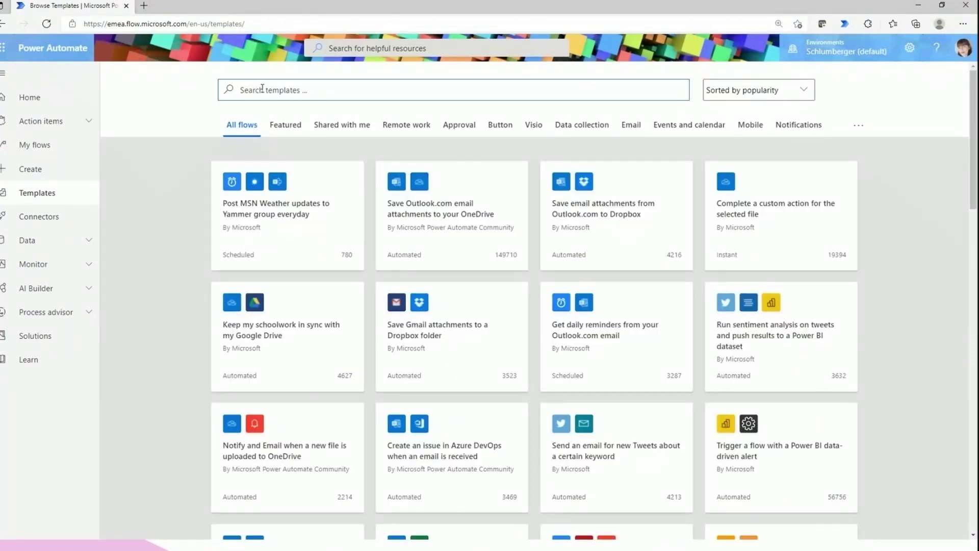
{"action": "type", "text": "youtube"}
{"action": "key", "text": "Return"}
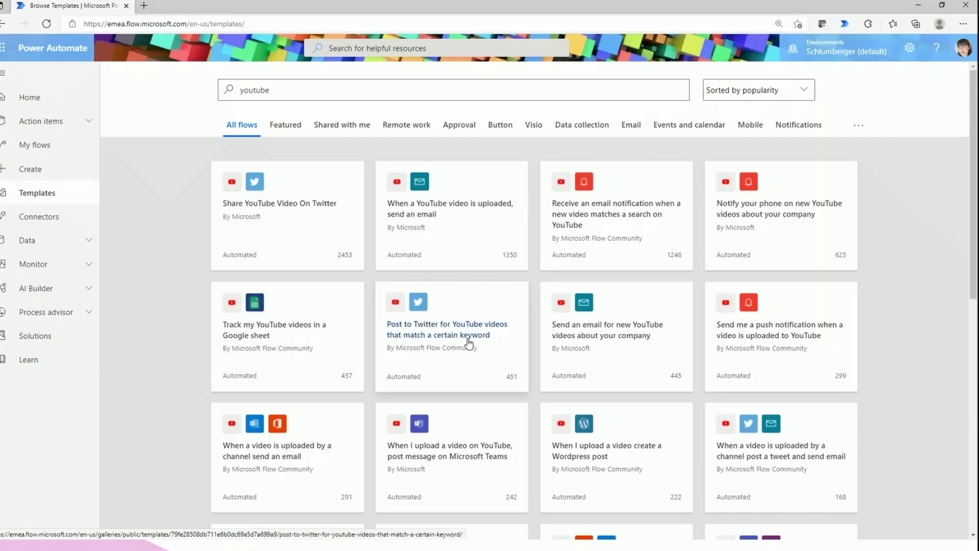
{"action": "scroll", "coordinate": [466, 345], "scroll_direction": "down", "scroll_amount": 1}
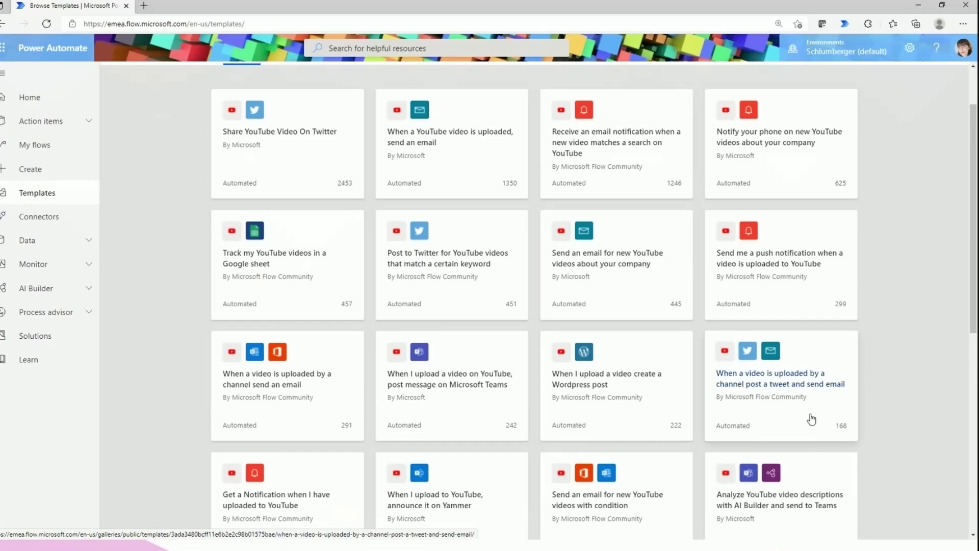
{"action": "scroll", "coordinate": [797, 383], "scroll_direction": "down", "scroll_amount": 3}
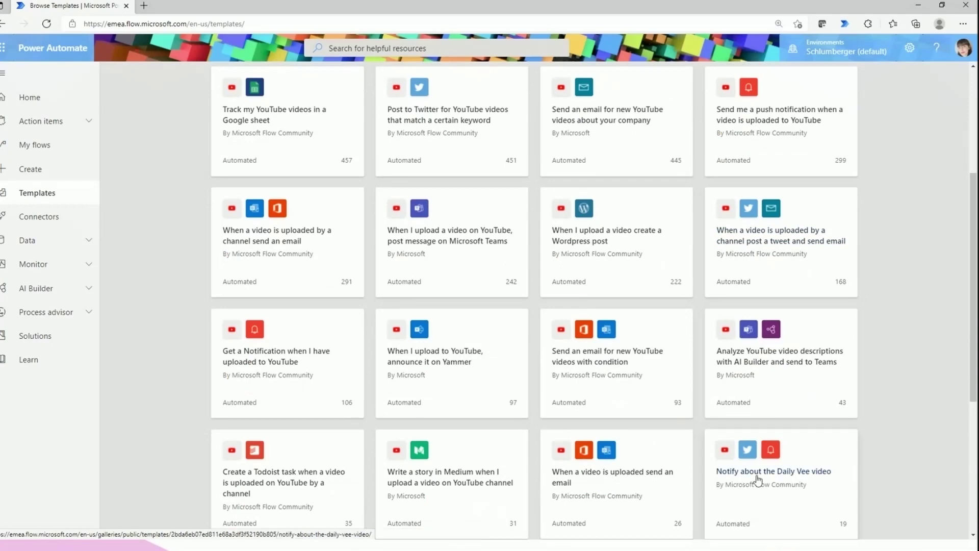
{"action": "scroll", "coordinate": [758, 480], "scroll_direction": "up", "scroll_amount": 3}
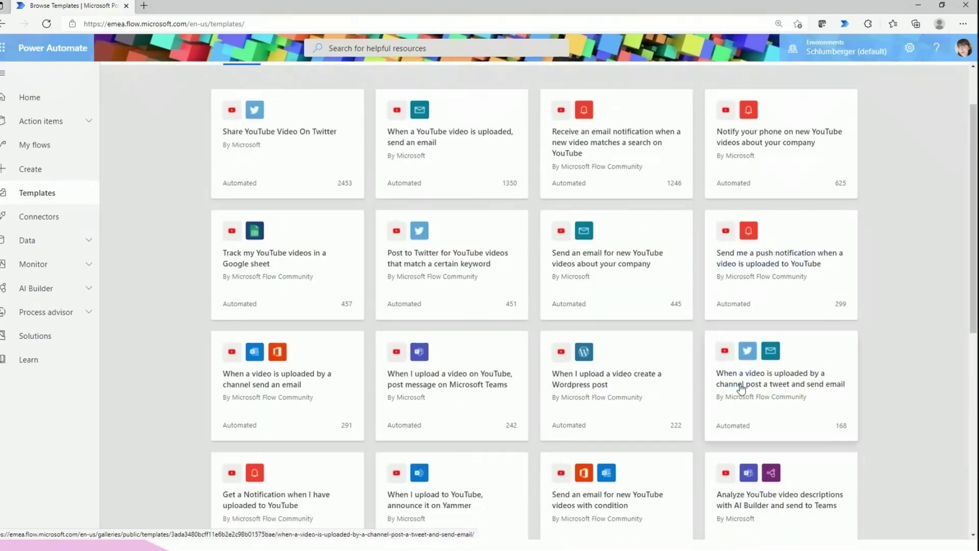
Create a flow from the 'When a video is uploaded by a channel post a tweet and send email' template
{"action": "left_click", "coordinate": [740, 387]}
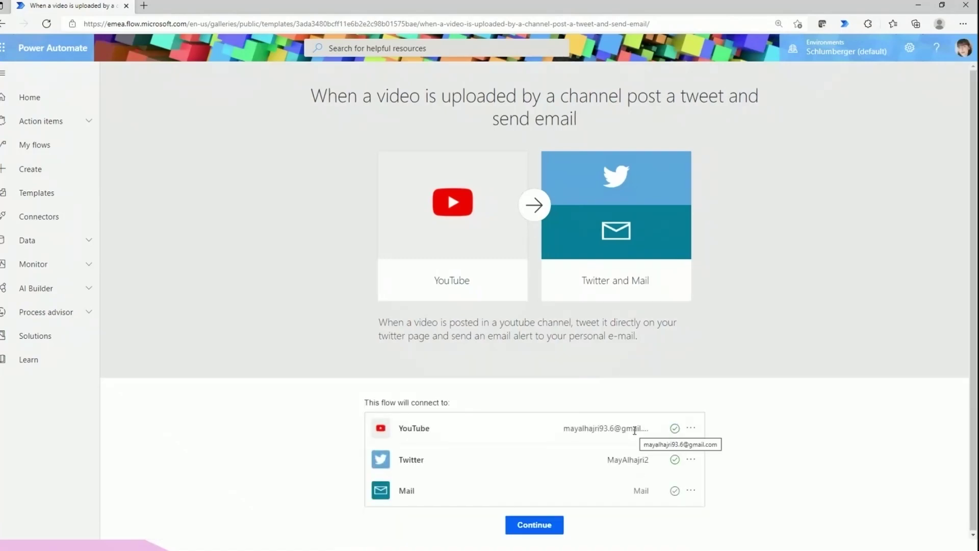
{"action": "left_click", "coordinate": [547, 528]}
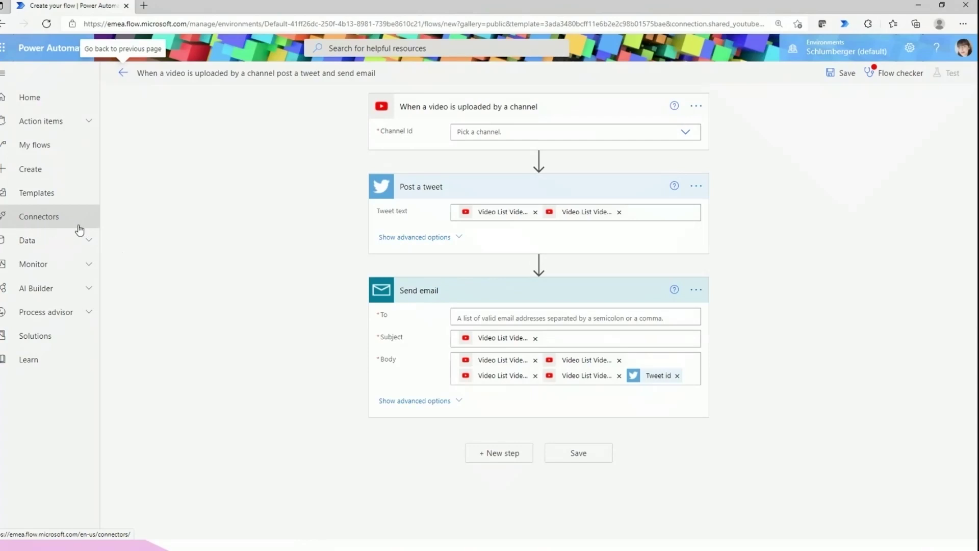
Browse the YouTube Channel Id list and close it without choosing a channel
{"action": "left_click", "coordinate": [505, 131]}
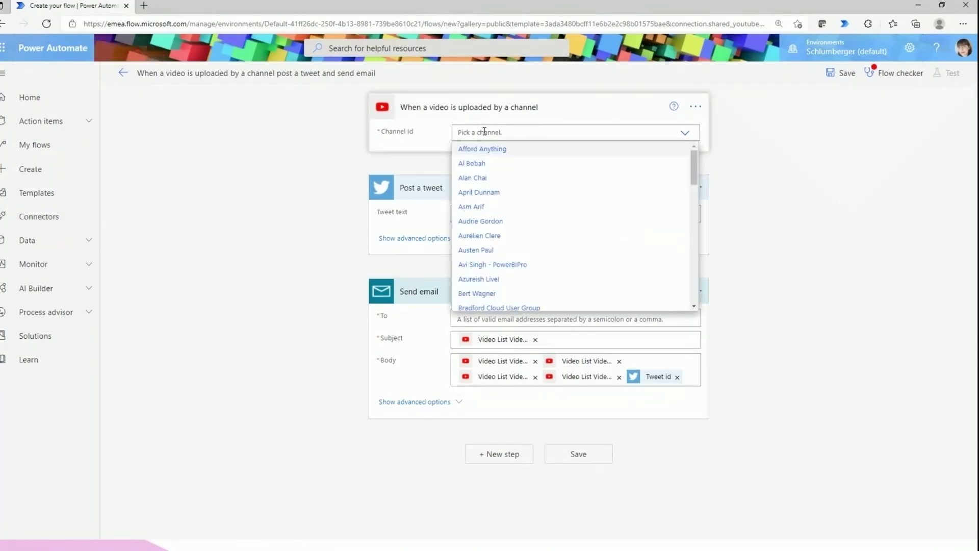
{"action": "type", "text": "A"}
{"action": "key", "text": "BackSpace"}
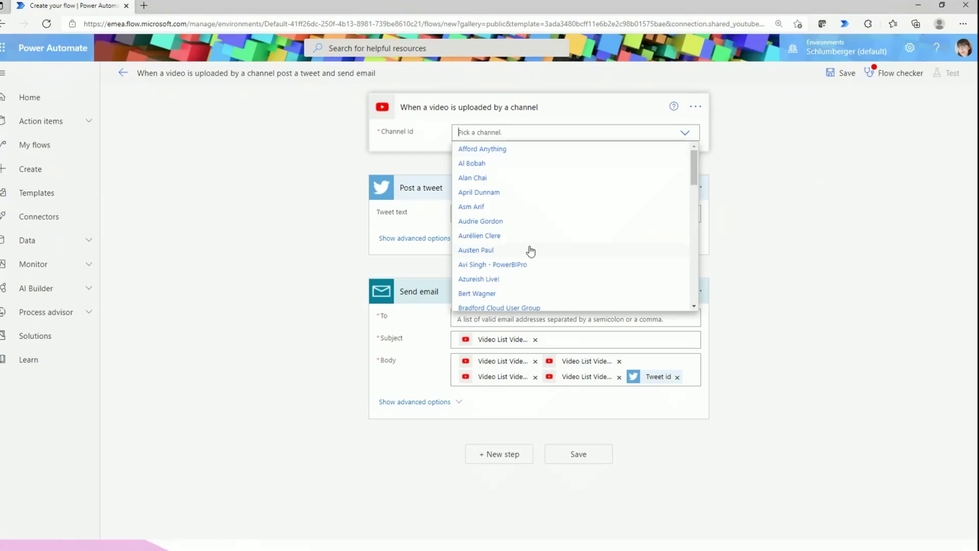
{"action": "scroll", "coordinate": [530, 250], "scroll_direction": "down", "scroll_amount": 6}
{"action": "scroll", "coordinate": [530, 250], "scroll_direction": "down", "scroll_amount": 5}
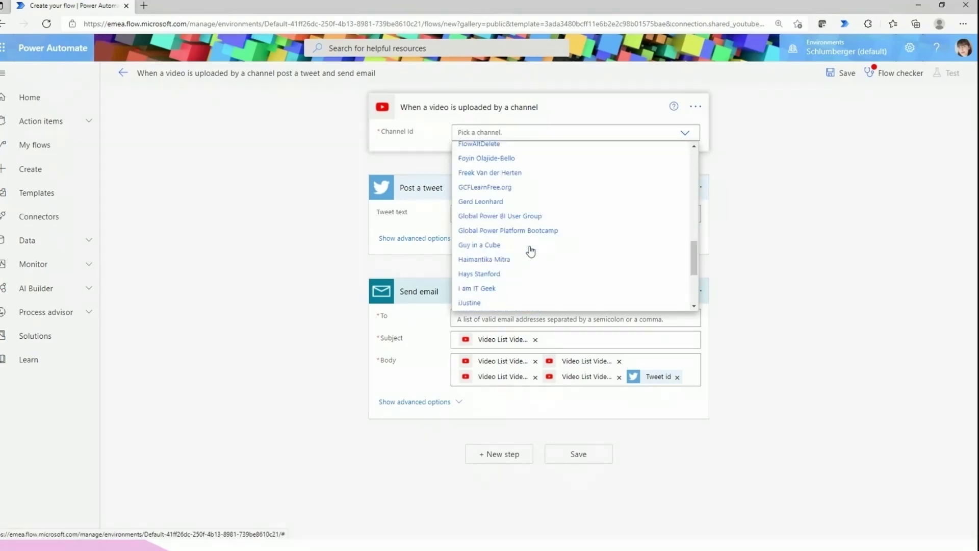
{"action": "scroll", "coordinate": [530, 250], "scroll_direction": "up", "scroll_amount": 7}
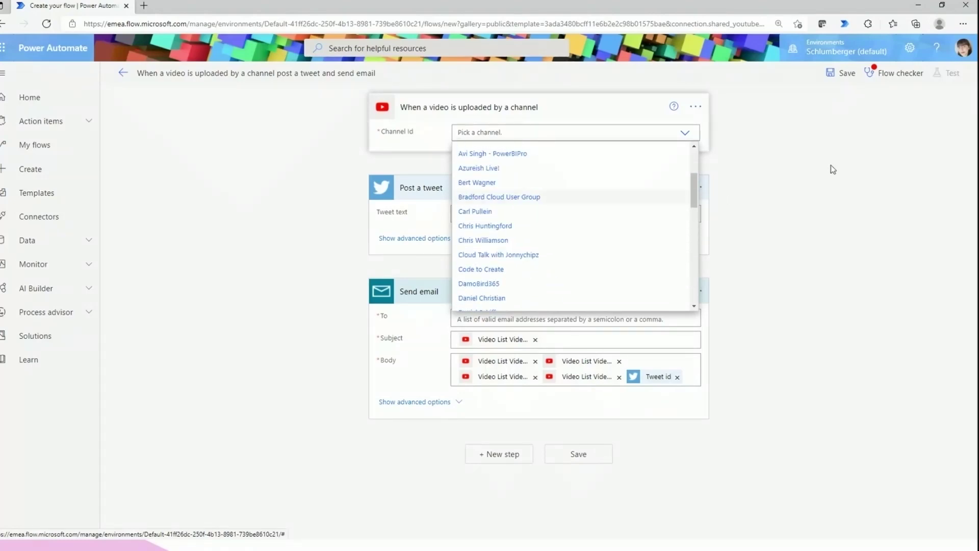
{"action": "left_click", "coordinate": [481, 109]}
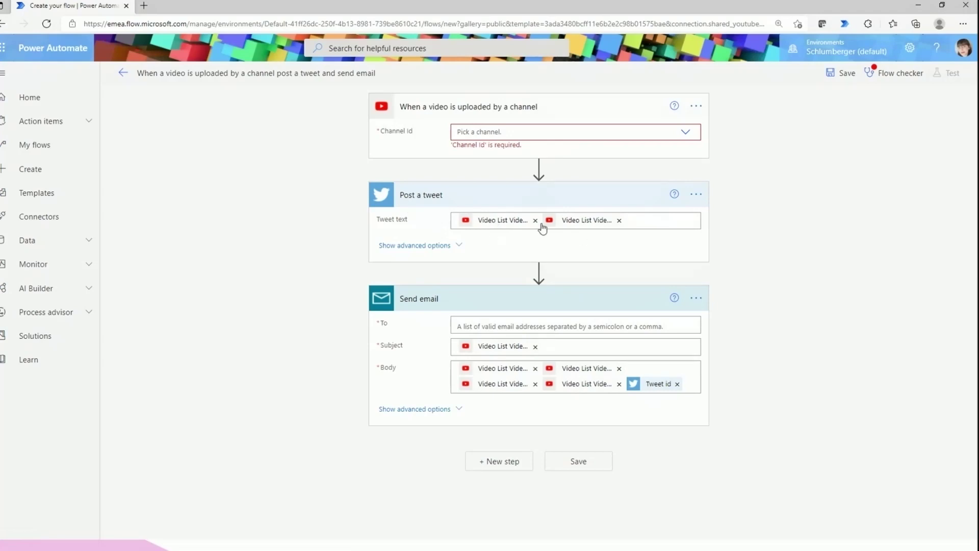
View the dynamic content offered for Tweet text, then leave the flow editor
{"action": "left_click", "coordinate": [642, 224]}
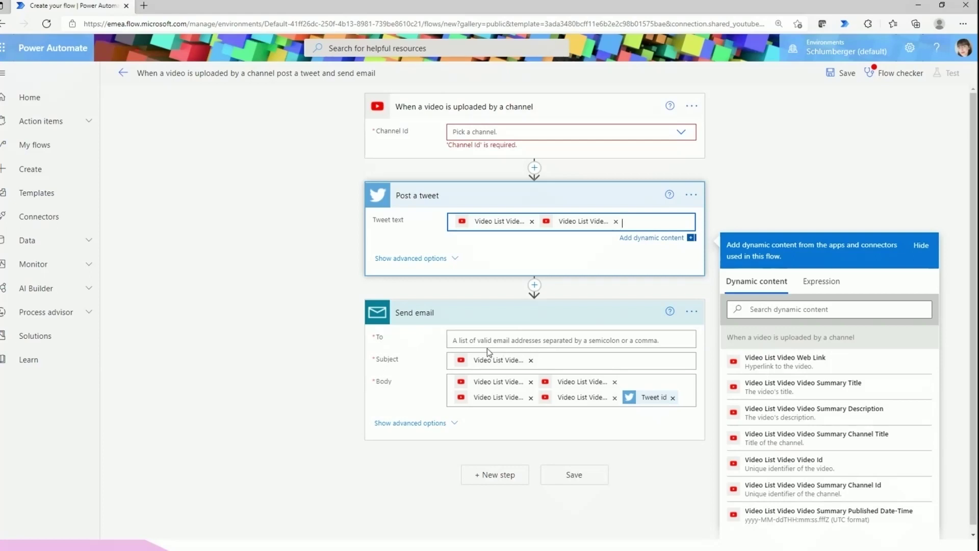
{"action": "left_click", "coordinate": [310, 309]}
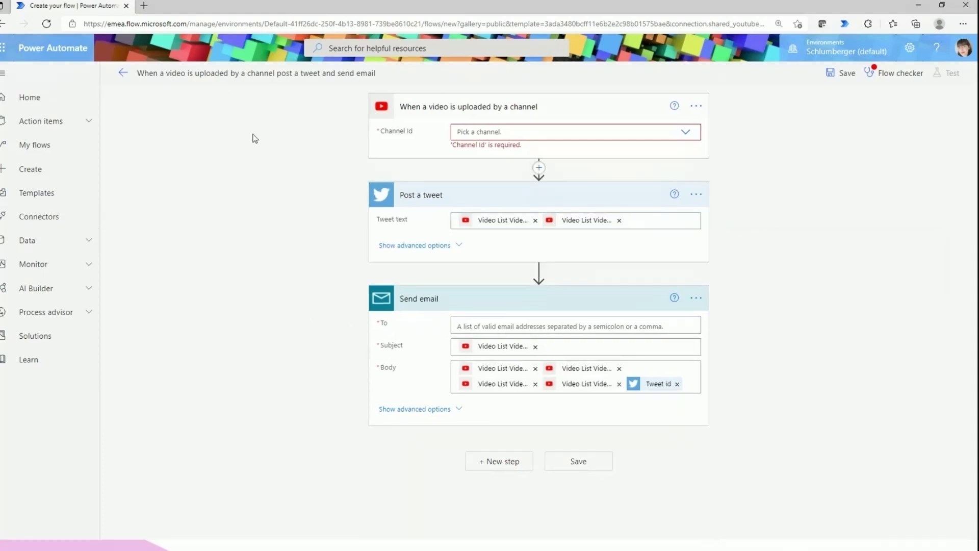
{"action": "left_click", "coordinate": [121, 74]}
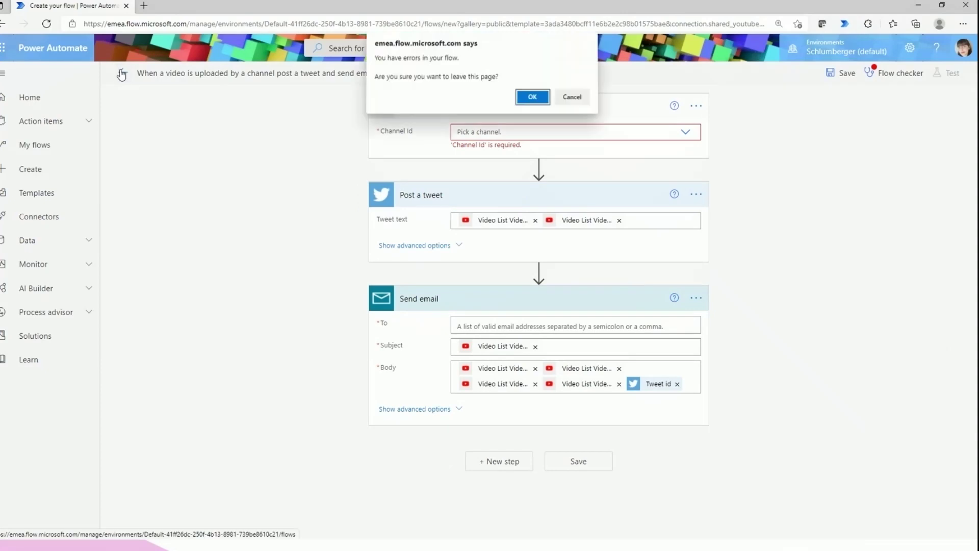
Discard the unfinished YouTube flow and open Data > Tables in Power Apps
{"action": "left_click", "coordinate": [532, 98]}
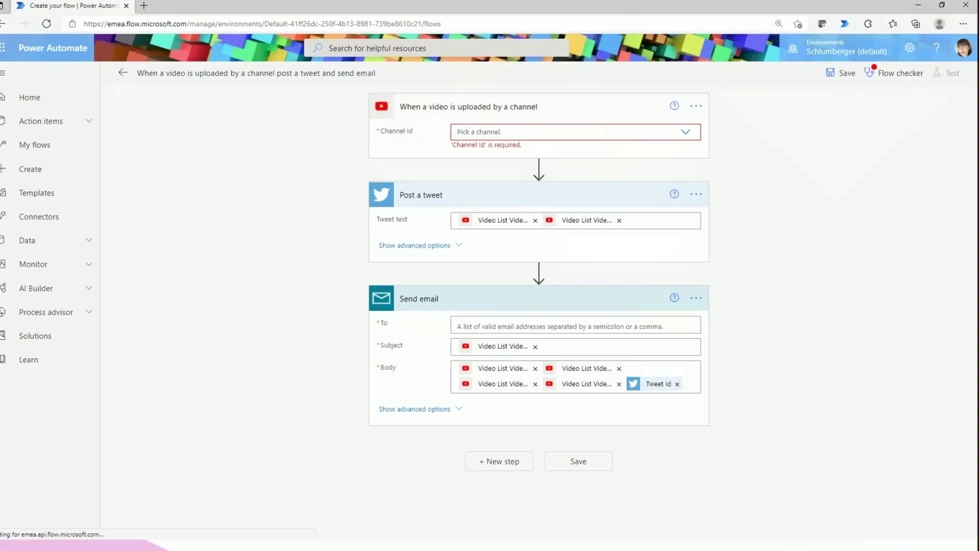
{"action": "left_click", "coordinate": [83, 242]}
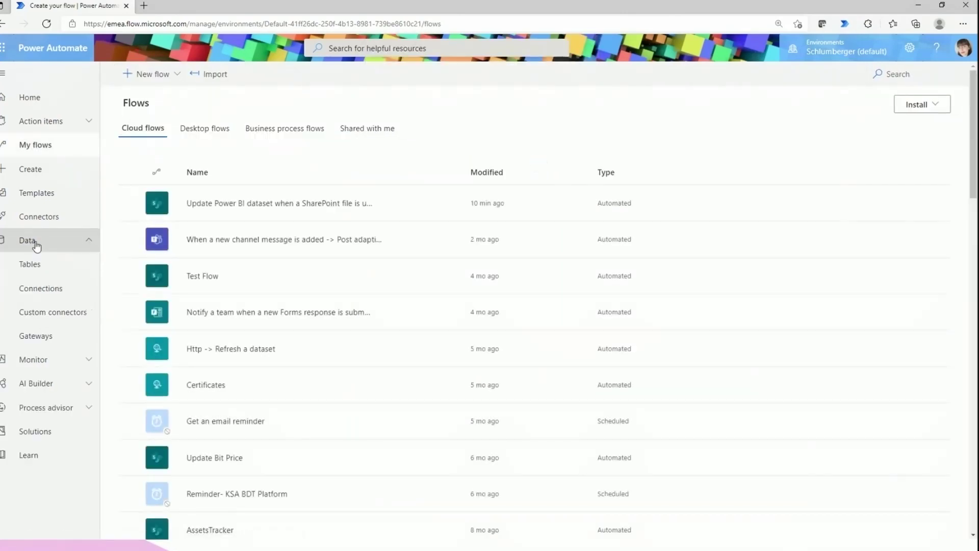
{"action": "left_click", "coordinate": [63, 264]}
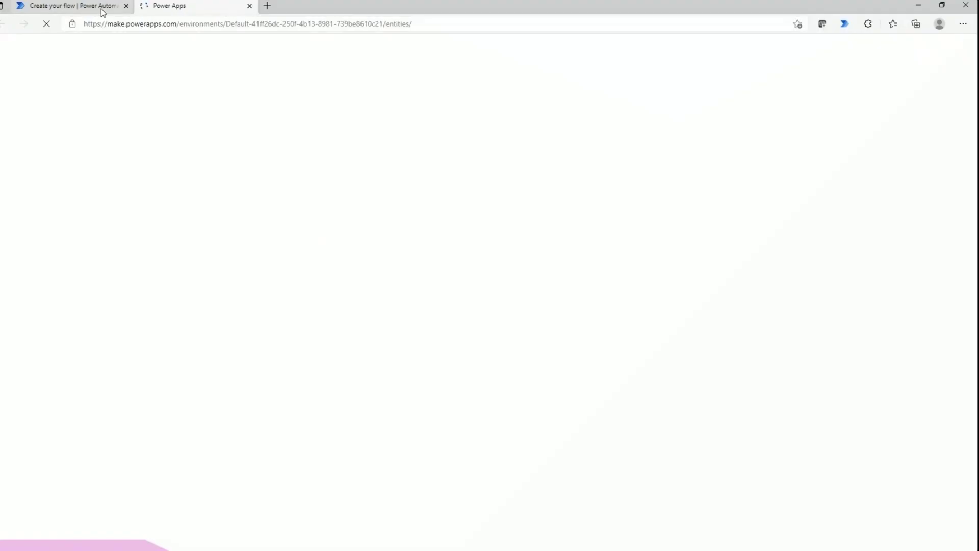
Return to the Power Automate tab and open the Connections page
{"action": "left_click", "coordinate": [103, 11]}
{"action": "left_click", "coordinate": [161, 11]}
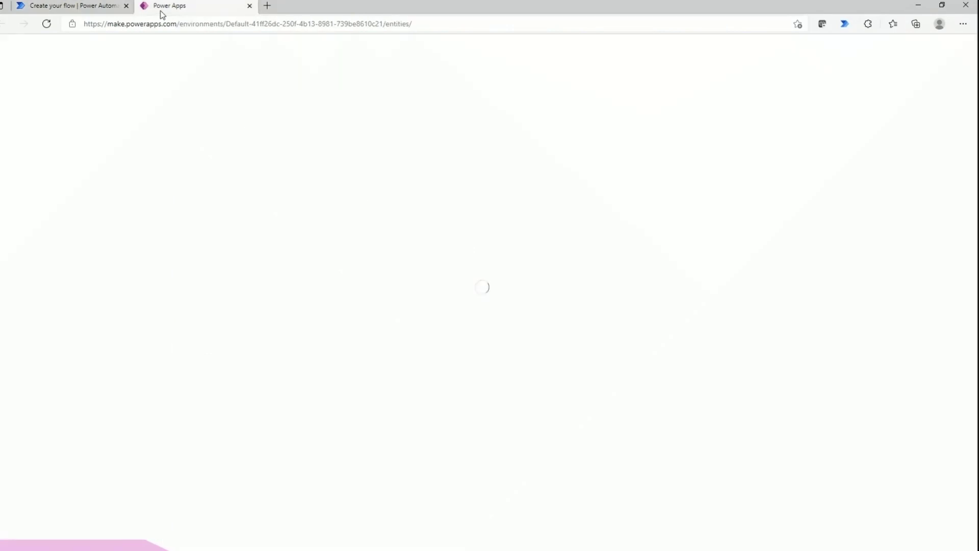
{"action": "left_click", "coordinate": [70, 5]}
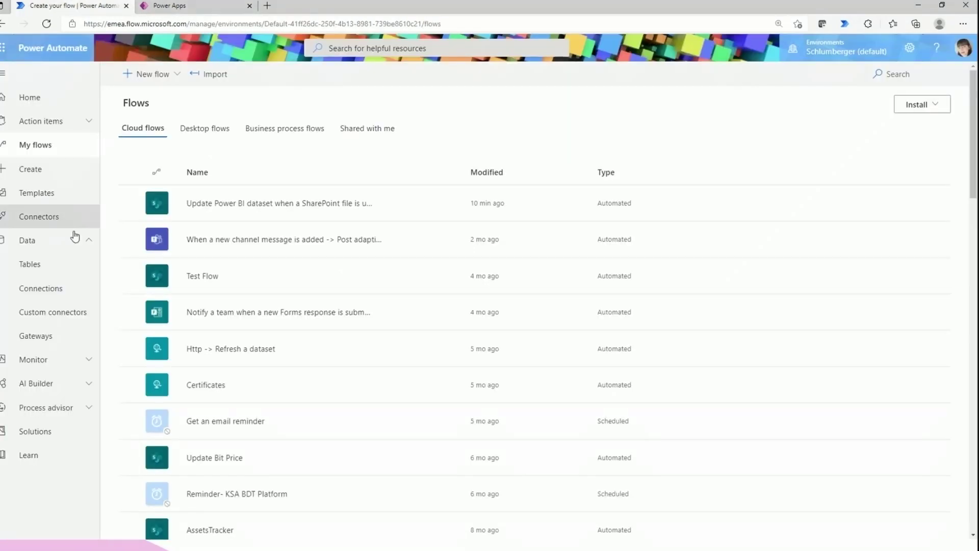
{"action": "left_click", "coordinate": [62, 288]}
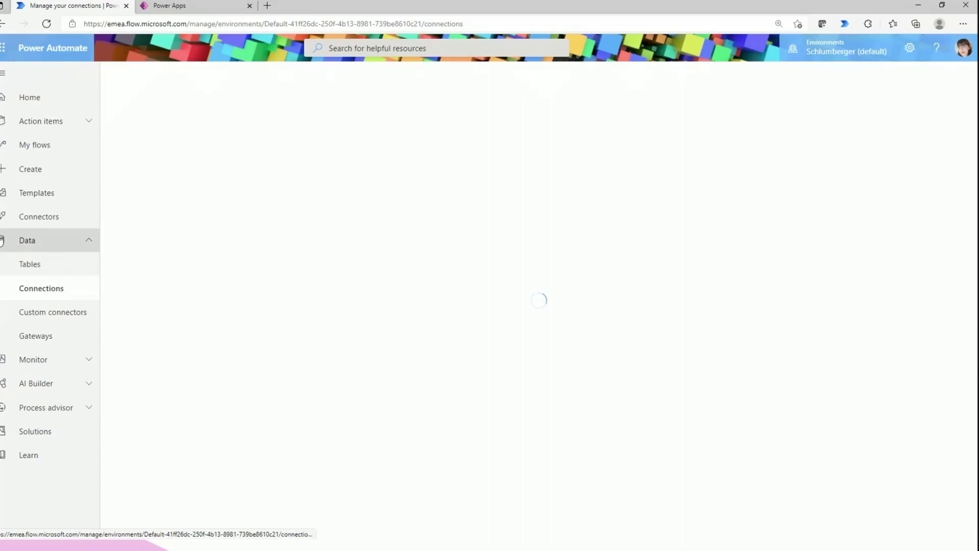
Scroll past the failing OneDrive and Office 365 connections, then open Monitor > Cloud flow activity
{"action": "left_click", "coordinate": [87, 360]}
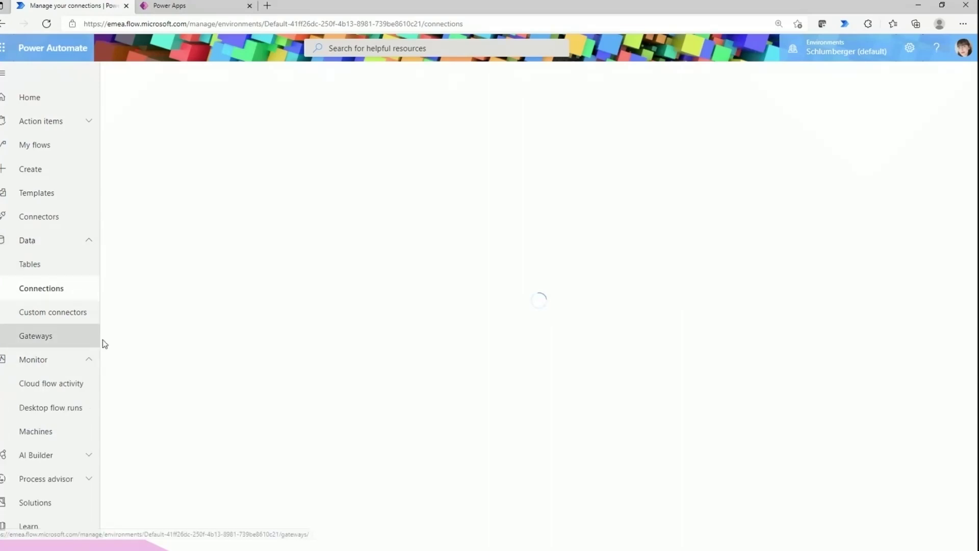
{"action": "left_click", "coordinate": [90, 245]}
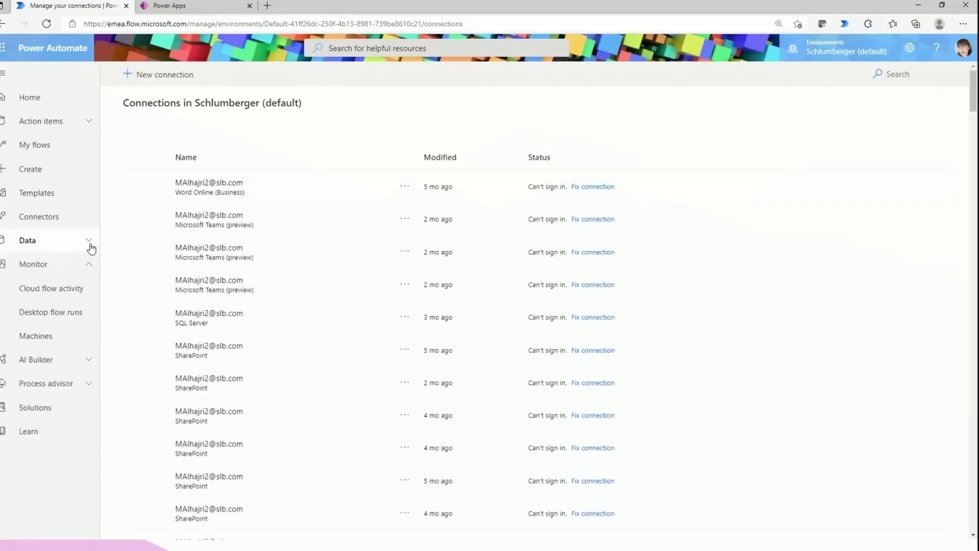
{"action": "left_click", "coordinate": [60, 247]}
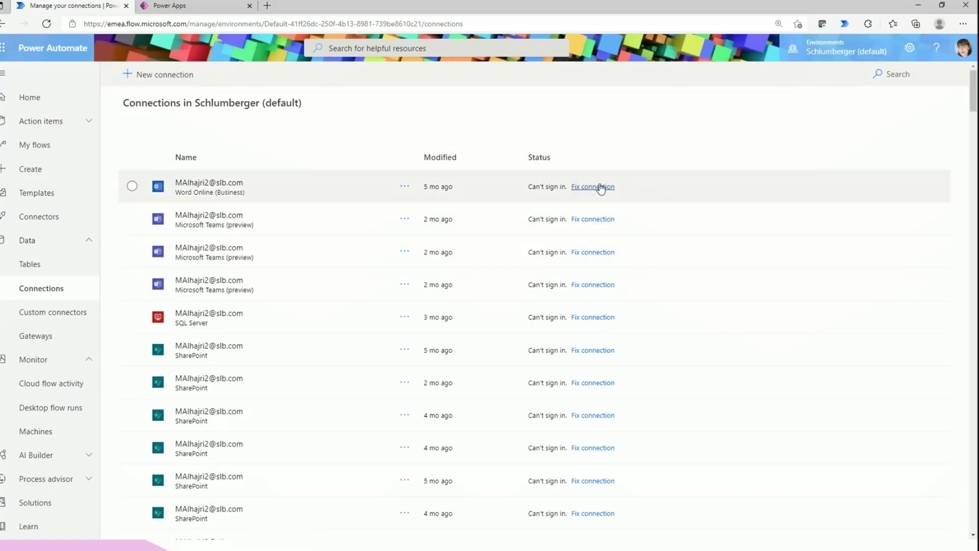
{"action": "scroll", "coordinate": [382, 365], "scroll_direction": "down", "scroll_amount": 15}
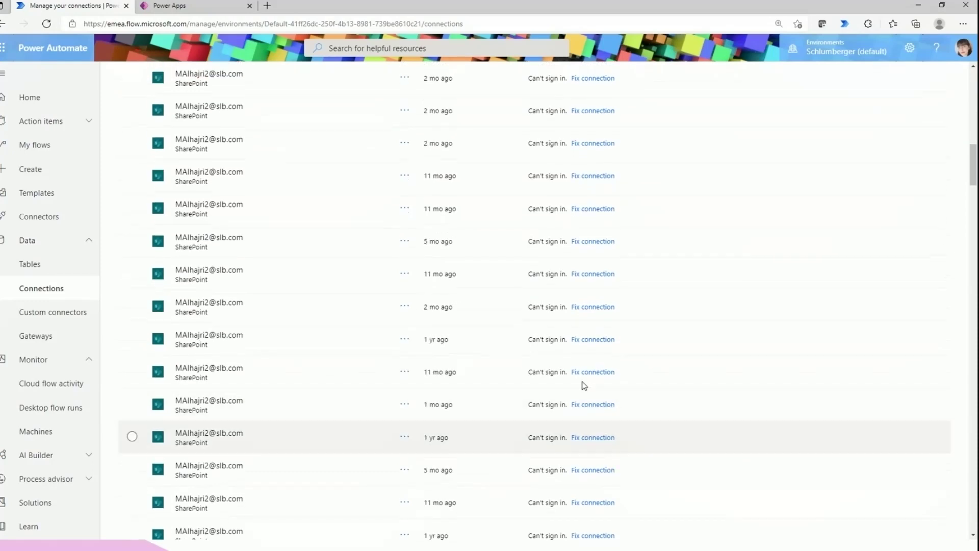
{"action": "scroll", "coordinate": [507, 387], "scroll_direction": "down", "scroll_amount": 10}
{"action": "scroll", "coordinate": [507, 387], "scroll_direction": "down", "scroll_amount": 8}
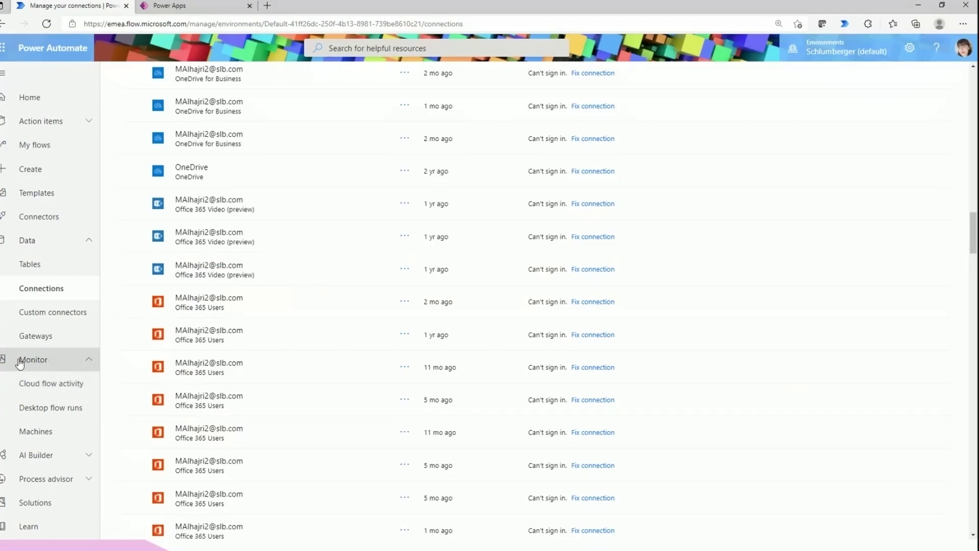
{"action": "left_click", "coordinate": [20, 242]}
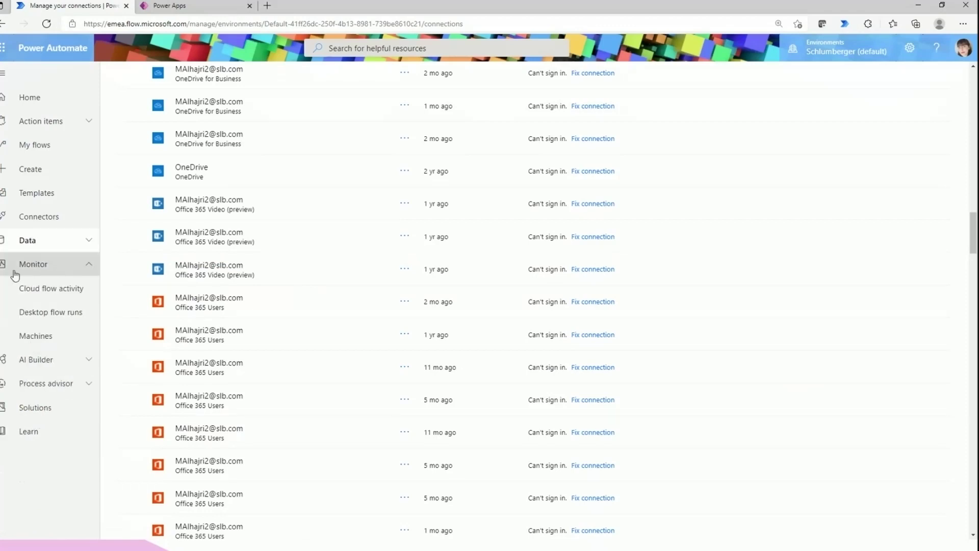
{"action": "left_click", "coordinate": [38, 295]}
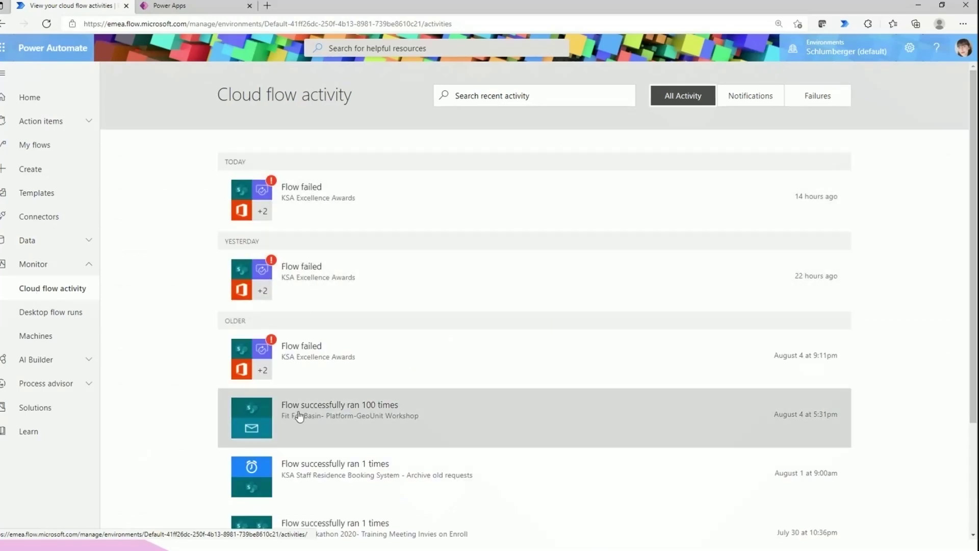
Load and scroll through older entries in the cloud flow activity history
{"action": "scroll", "coordinate": [396, 413], "scroll_direction": "down", "scroll_amount": 3}
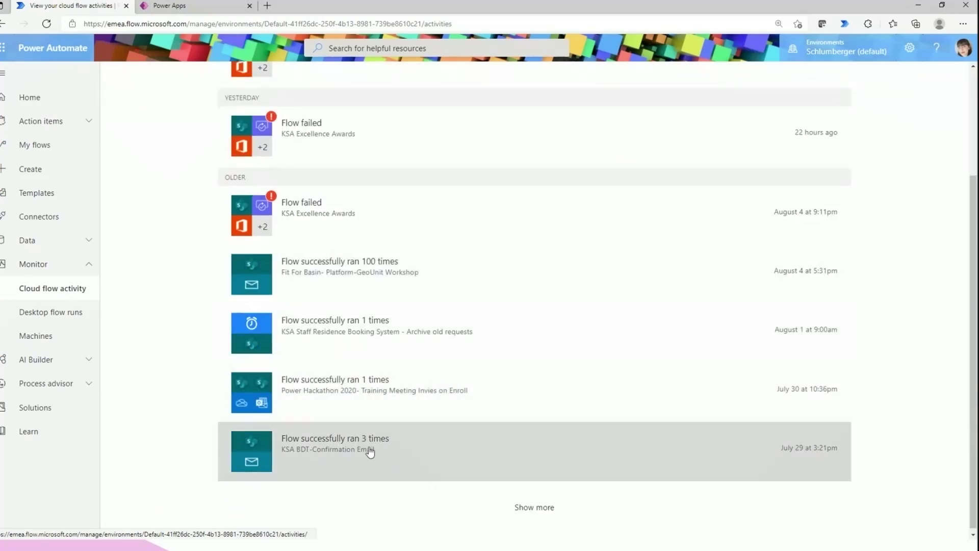
{"action": "scroll", "coordinate": [360, 454], "scroll_direction": "up", "scroll_amount": 3}
{"action": "scroll", "coordinate": [366, 454], "scroll_direction": "down", "scroll_amount": 3}
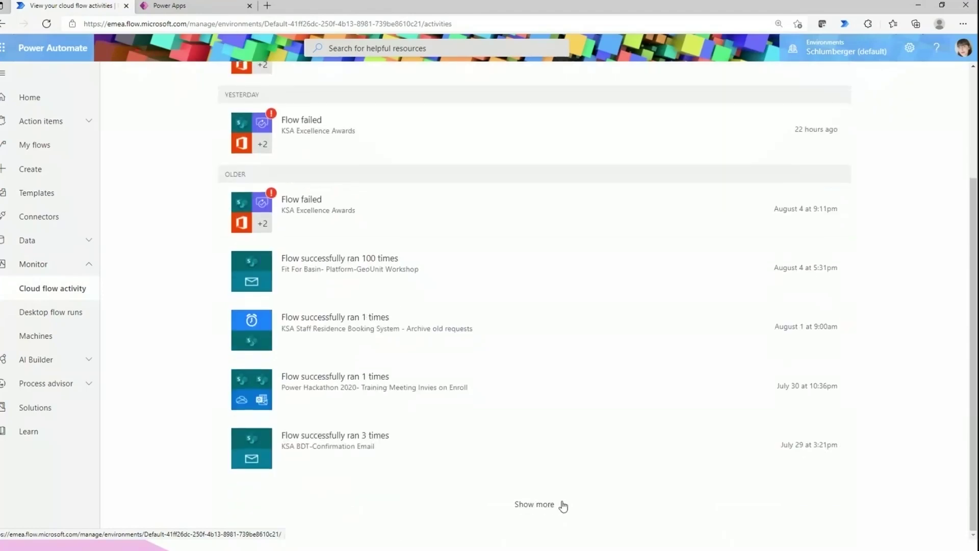
{"action": "left_click", "coordinate": [560, 504]}
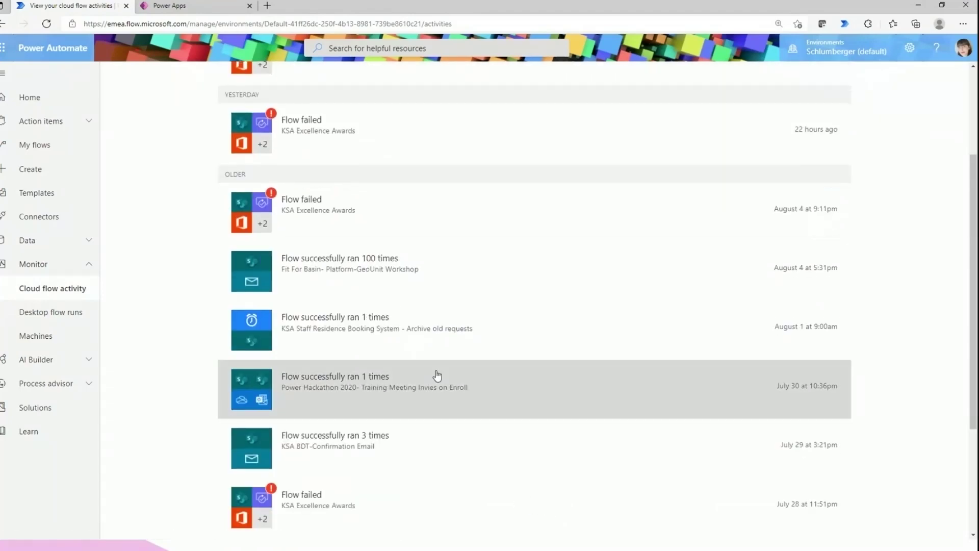
{"action": "scroll", "coordinate": [438, 373], "scroll_direction": "down", "scroll_amount": 3}
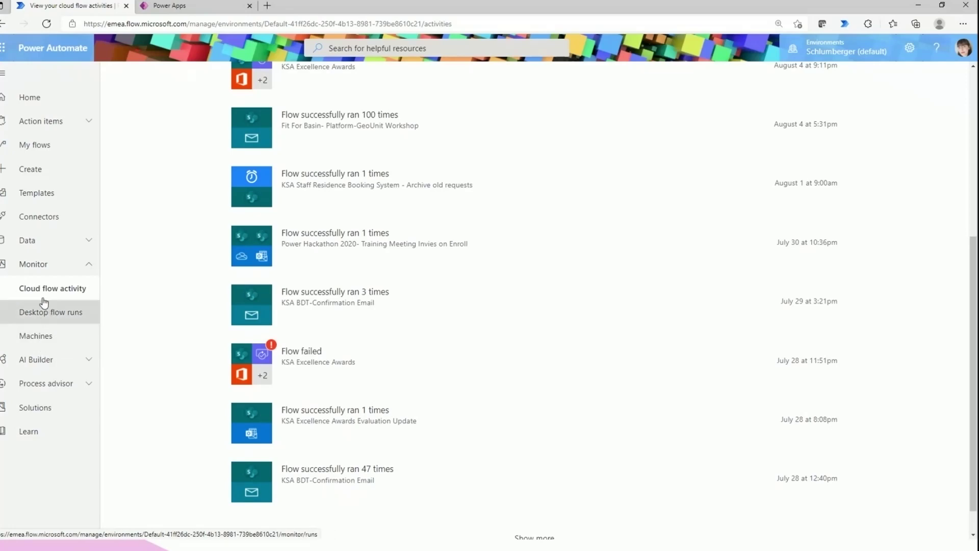
Check the Desktop flow runs overview and the empty Machines page
{"action": "left_click", "coordinate": [58, 316]}
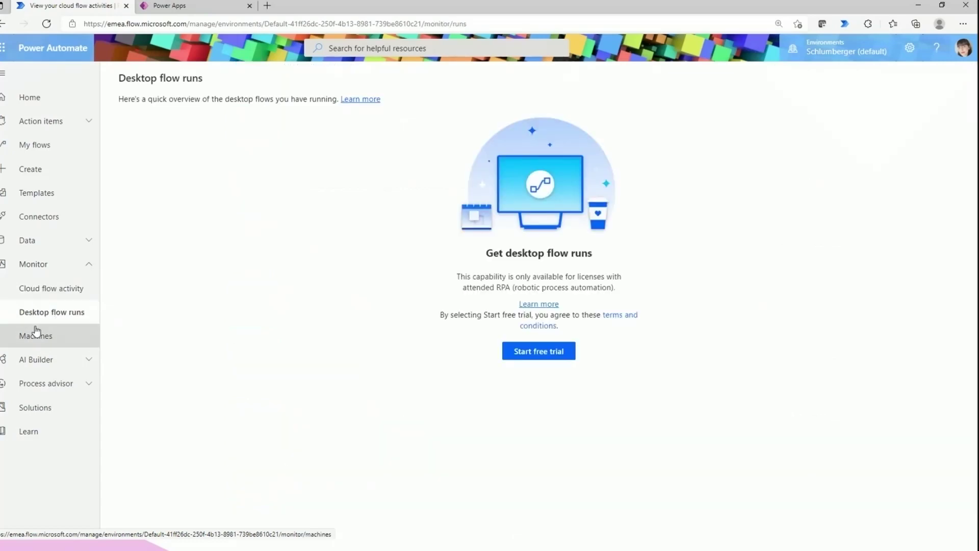
{"action": "left_click", "coordinate": [51, 343]}
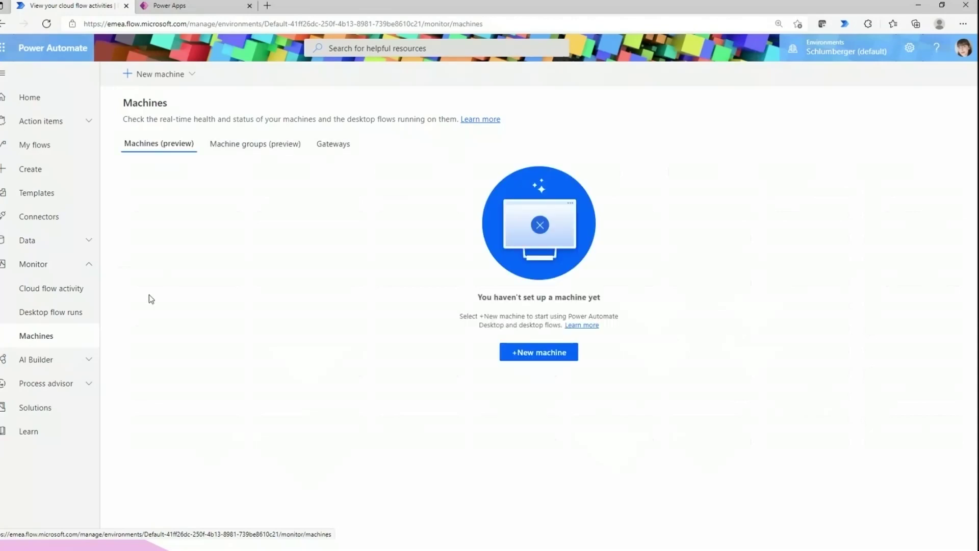
{"action": "left_click", "coordinate": [61, 264]}
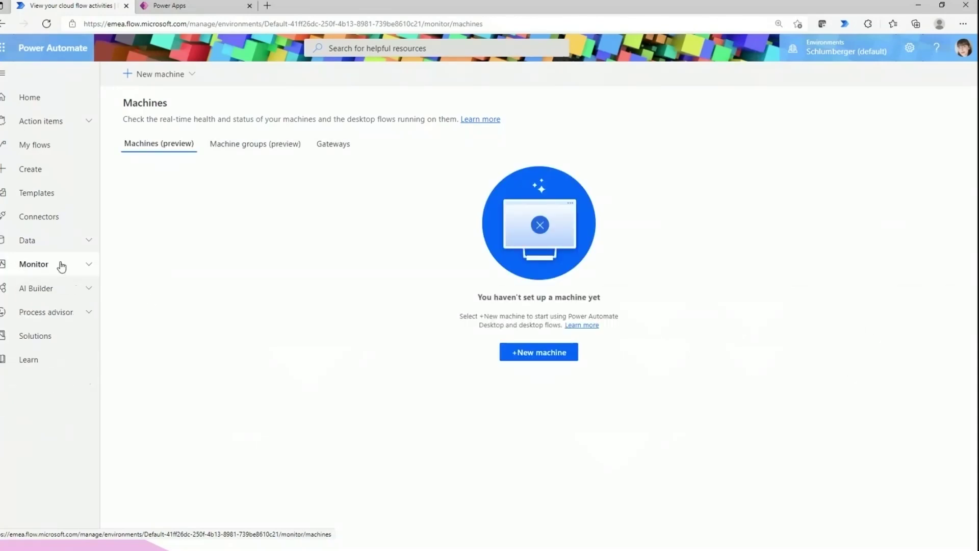
{"action": "left_click", "coordinate": [63, 292]}
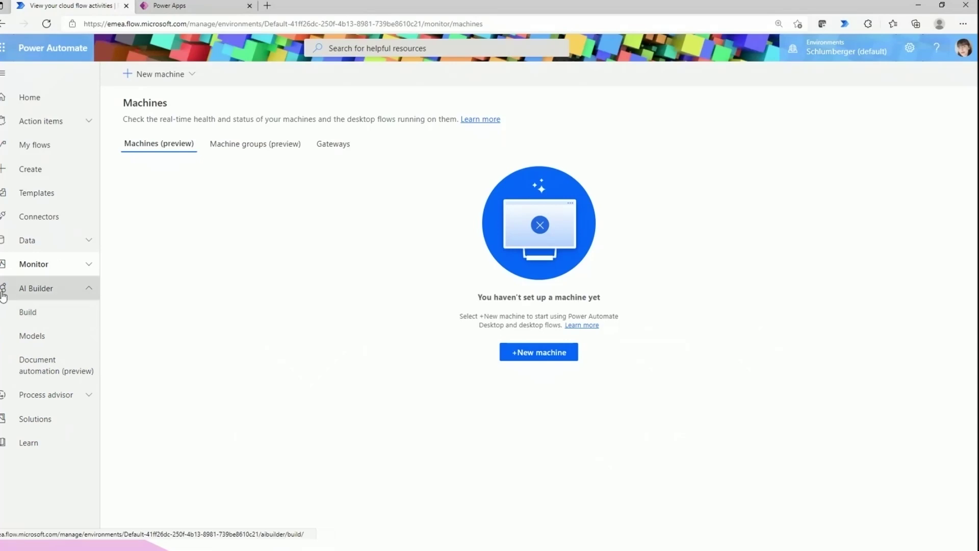
Check AI Builder's Document automation and empty Models pages, then open Learn docs in a new tab
{"action": "left_click", "coordinate": [50, 356]}
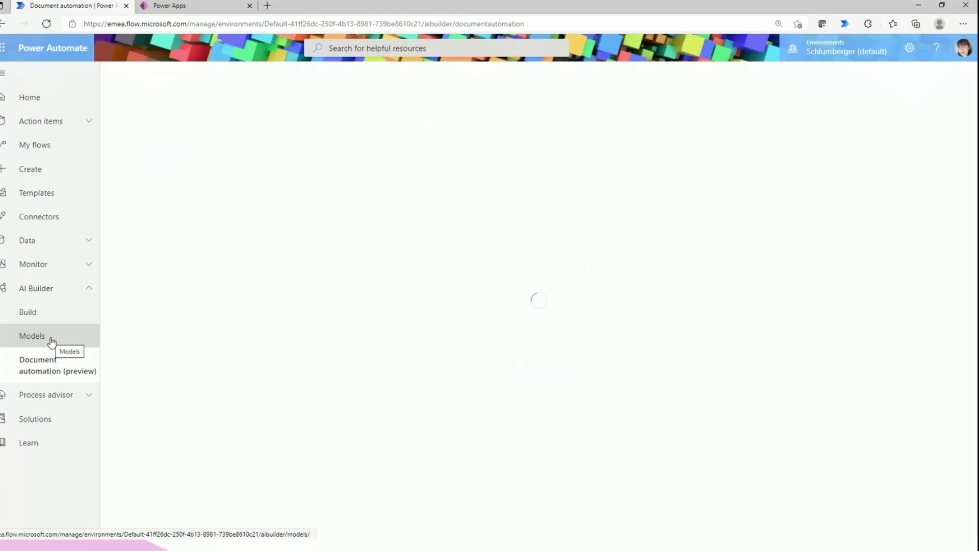
{"action": "left_click", "coordinate": [35, 345]}
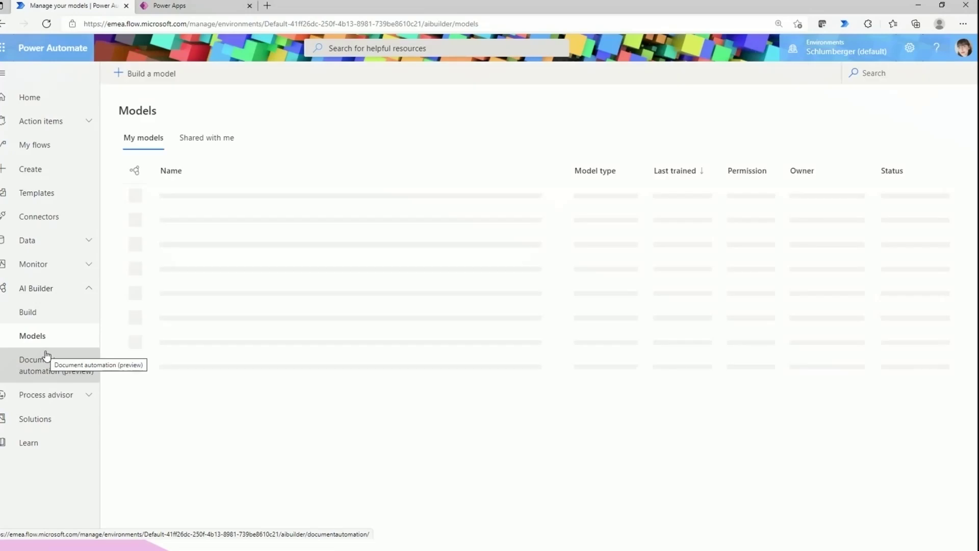
{"action": "left_click", "coordinate": [23, 292]}
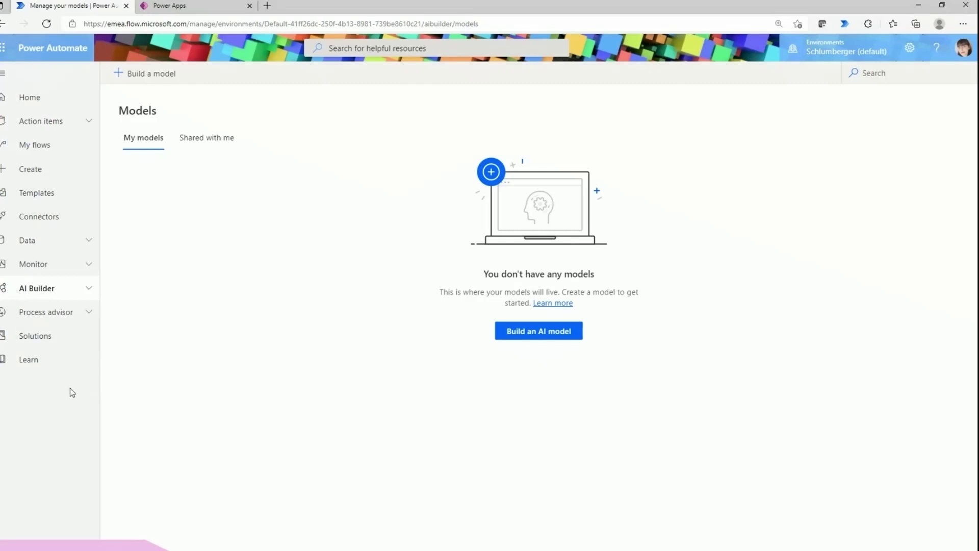
{"action": "left_click", "coordinate": [35, 362]}
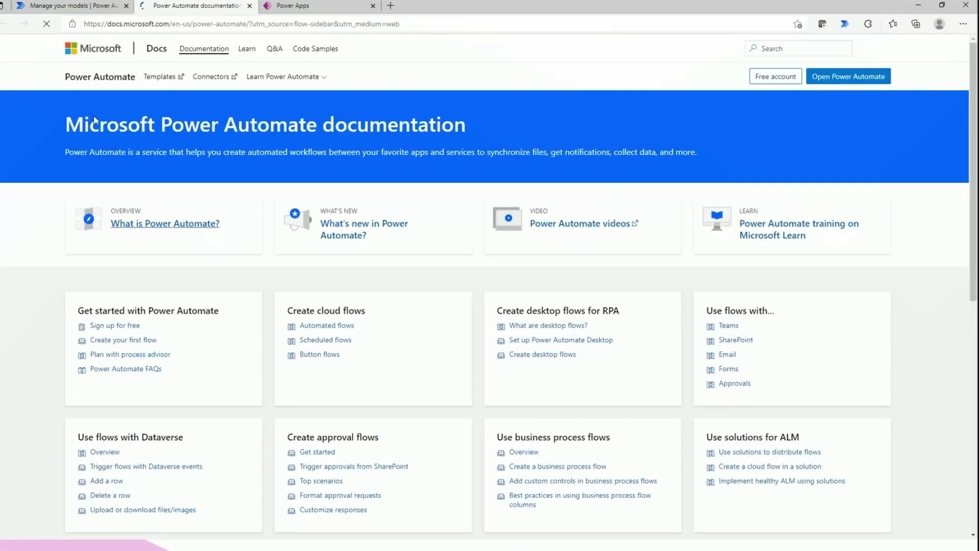
Skim the Power Automate documentation topic cards, then go back to the portal's Home page
{"action": "left_click", "coordinate": [76, 4]}
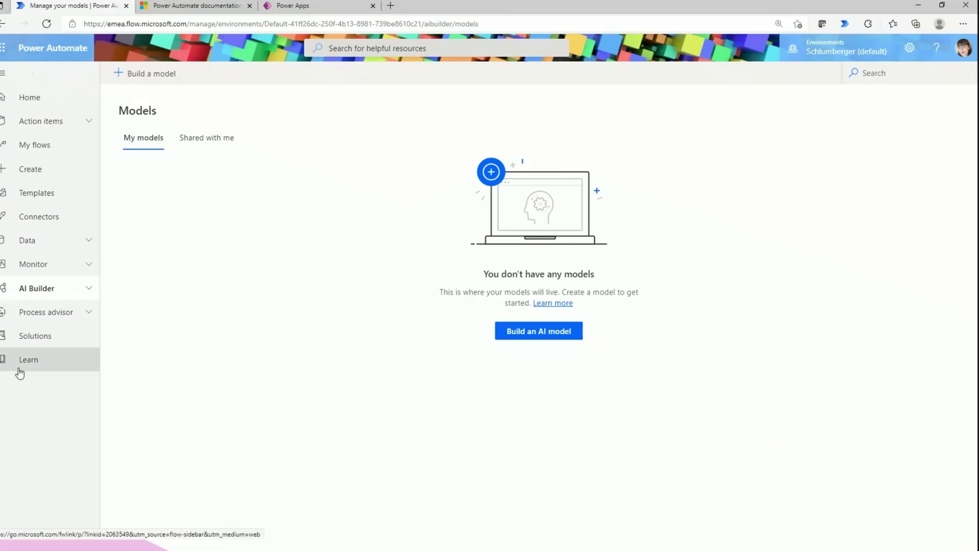
{"action": "left_click", "coordinate": [196, 6]}
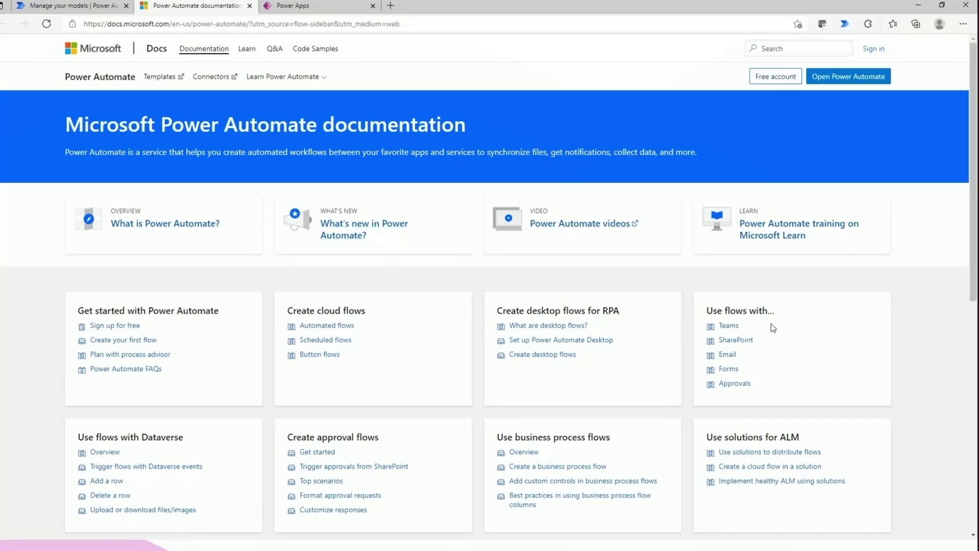
{"action": "scroll", "coordinate": [765, 276], "scroll_direction": "down", "scroll_amount": 6}
{"action": "scroll", "coordinate": [246, 337], "scroll_direction": "up", "scroll_amount": 6}
{"action": "scroll", "coordinate": [488, 330], "scroll_direction": "down", "scroll_amount": 1}
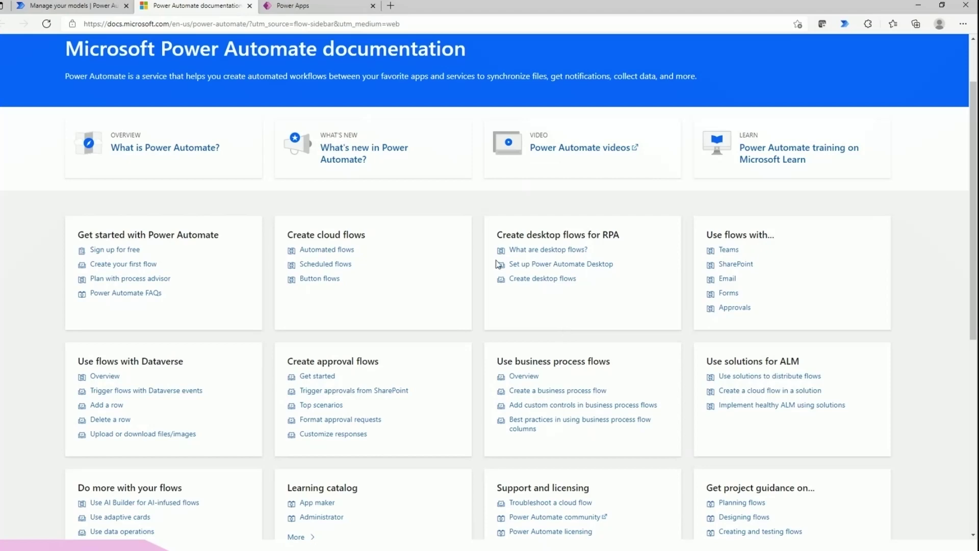
{"action": "scroll", "coordinate": [309, 291], "scroll_direction": "up", "scroll_amount": 2}
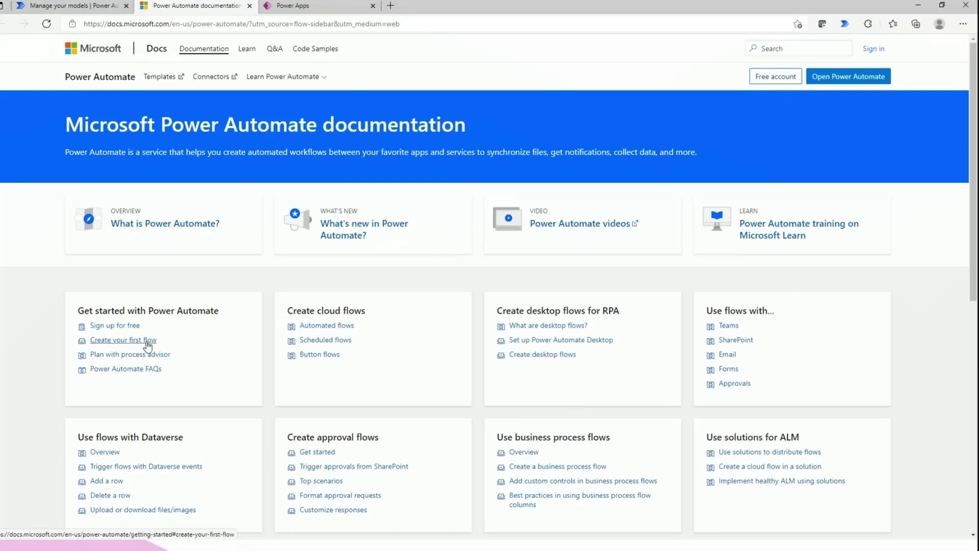
{"action": "left_click", "coordinate": [69, 5]}
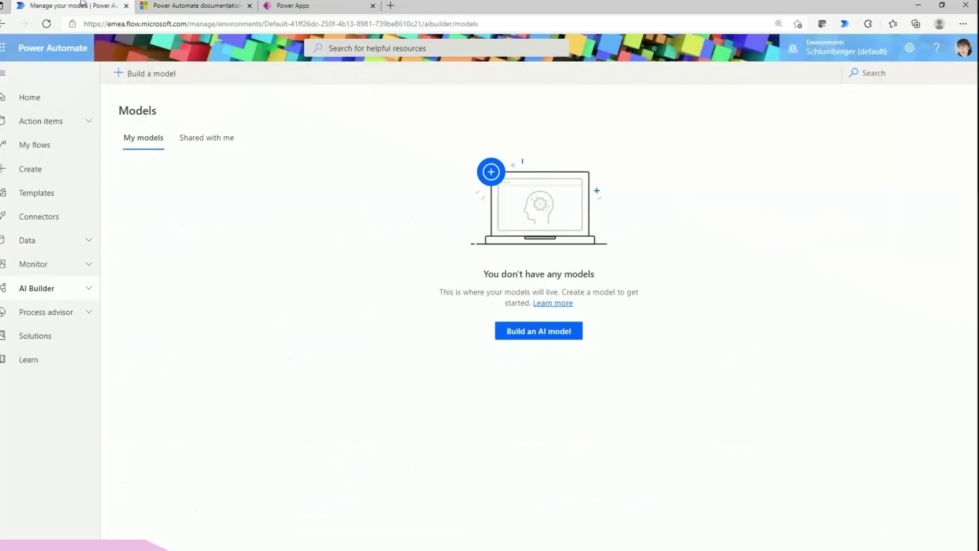
{"action": "left_click", "coordinate": [57, 97]}
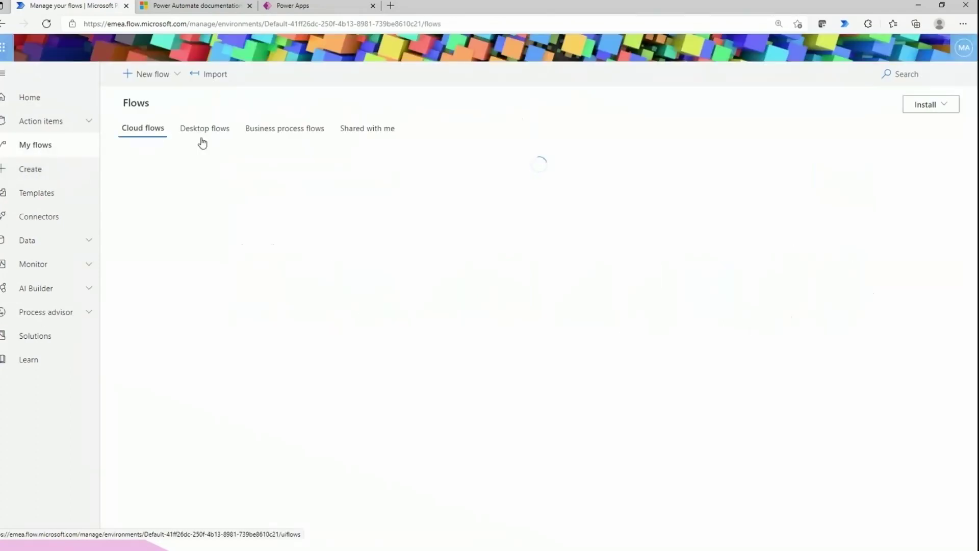
Show the Create page's ways to build a flow, then open Learn docs in another tab
{"action": "left_click", "coordinate": [47, 174]}
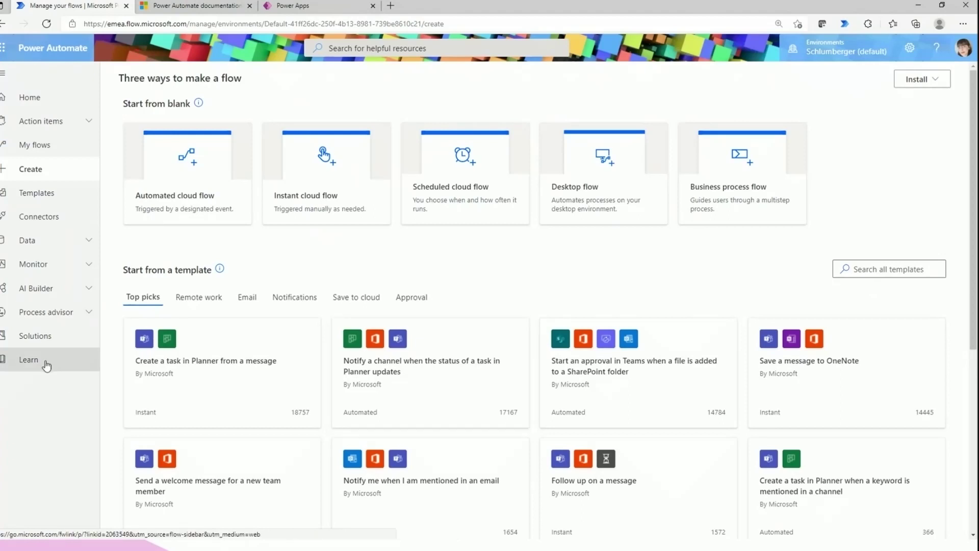
{"action": "left_click", "coordinate": [62, 373]}
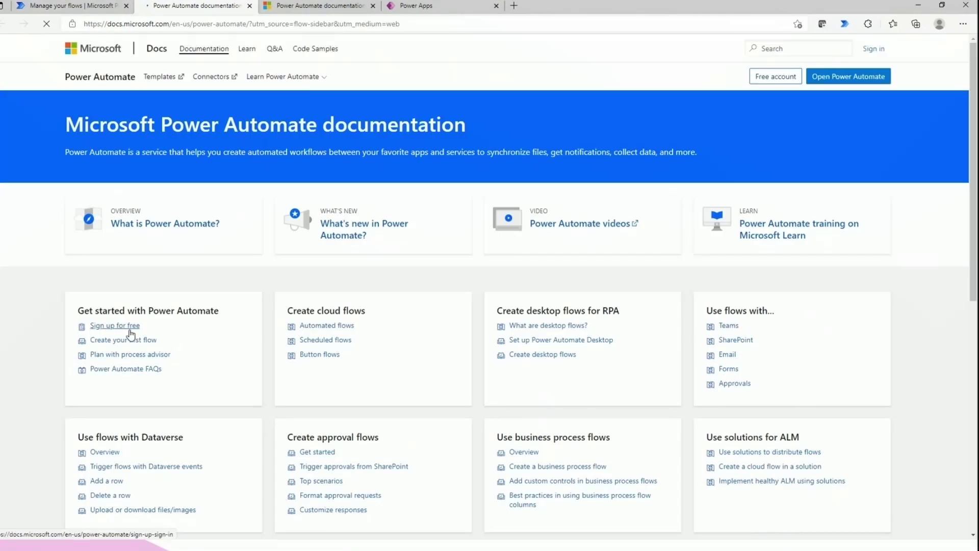
Open the 'Sign up for free' article and select its web address
{"action": "left_click", "coordinate": [133, 326]}
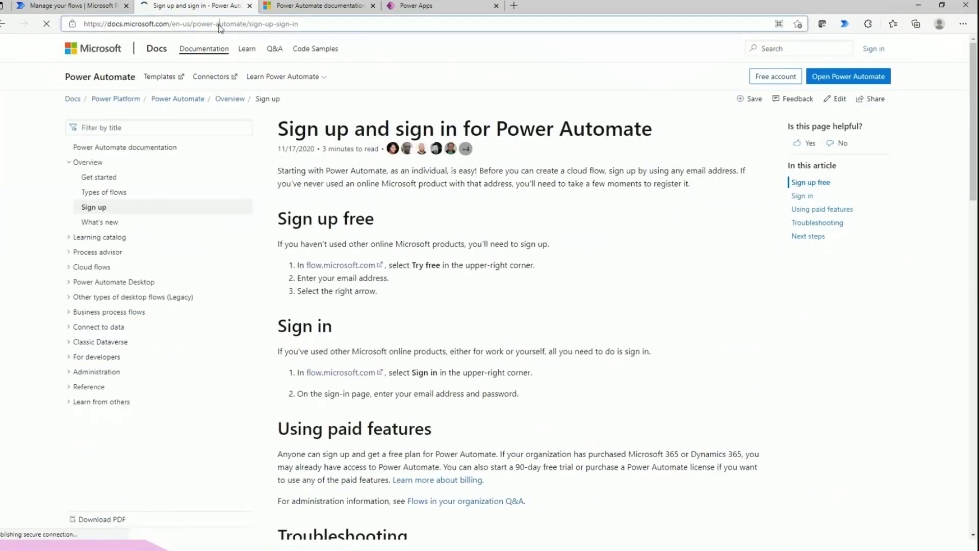
{"action": "left_click", "coordinate": [221, 26]}
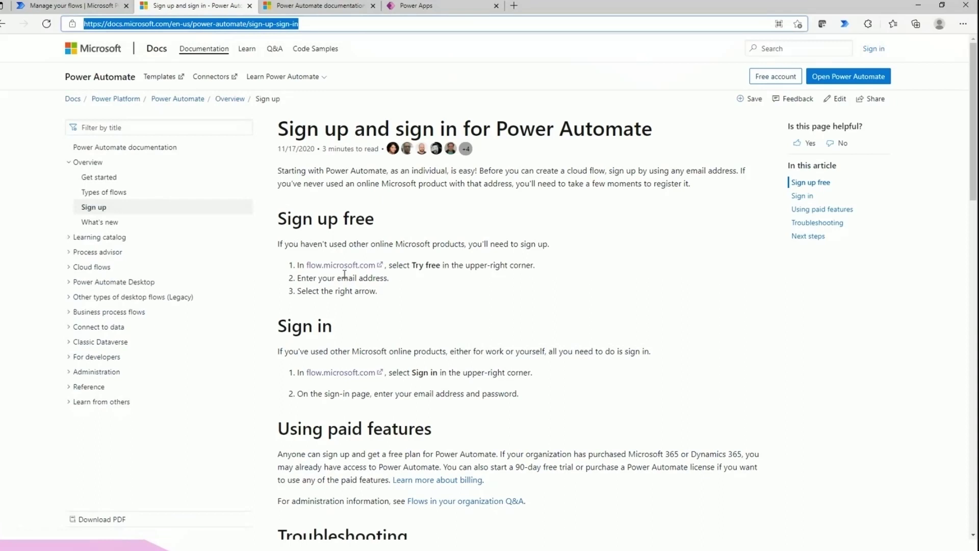
{"action": "key", "text": "alt+Tab"}
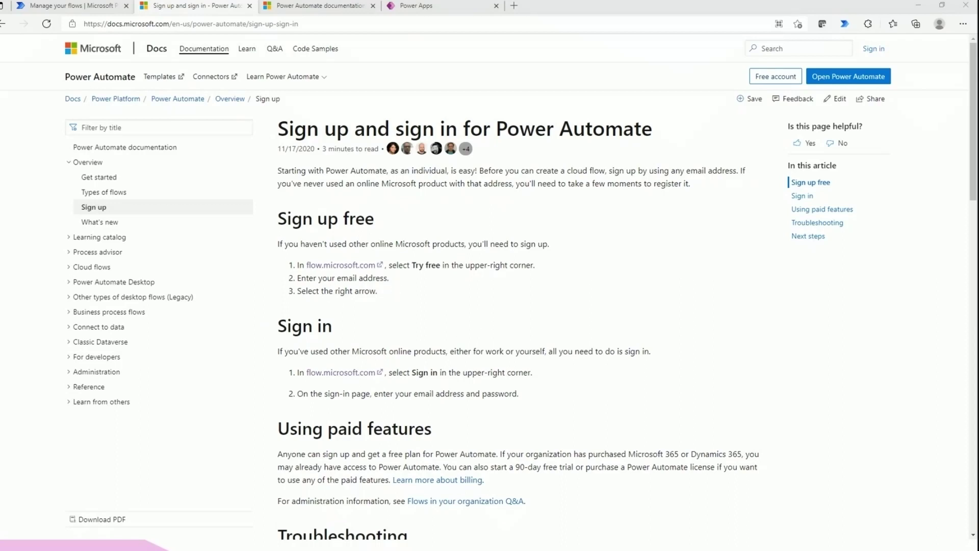
{"action": "left_click", "coordinate": [155, 24]}
{"action": "left_click", "coordinate": [155, 24]}
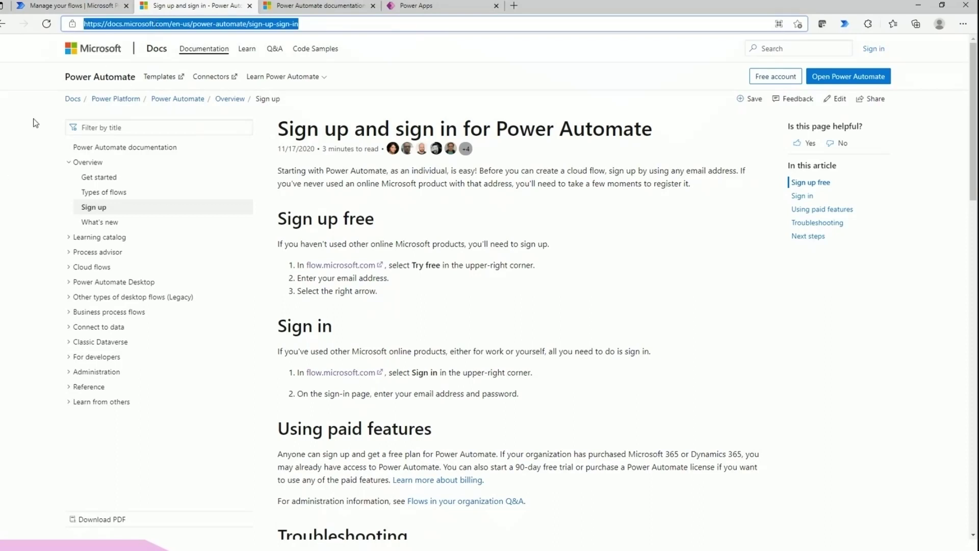
Scroll the Create page's templates down to 'Start from a connector' and back to the top
{"action": "left_click", "coordinate": [74, 7]}
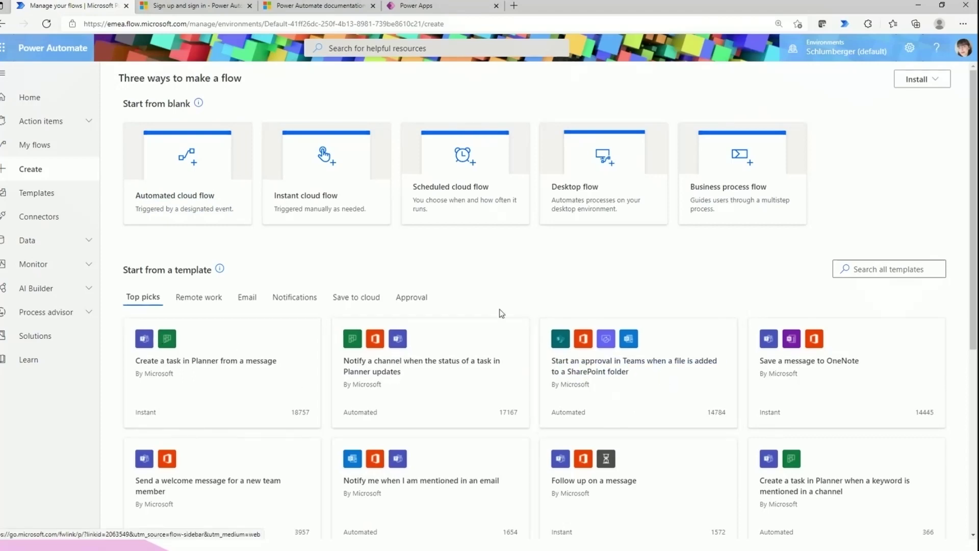
{"action": "scroll", "coordinate": [411, 312], "scroll_direction": "down", "scroll_amount": 2}
{"action": "scroll", "coordinate": [412, 317], "scroll_direction": "down", "scroll_amount": 3}
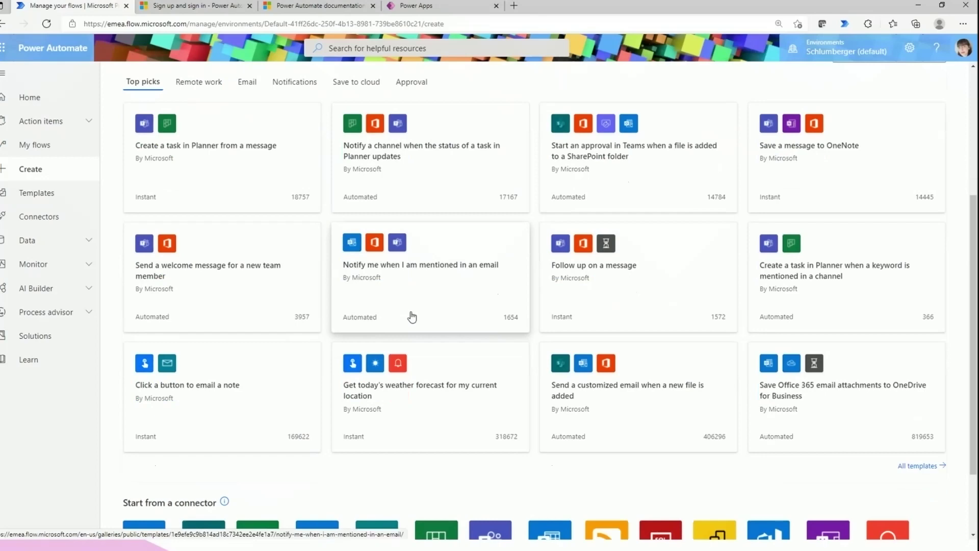
{"action": "scroll", "coordinate": [400, 383], "scroll_direction": "down", "scroll_amount": 2}
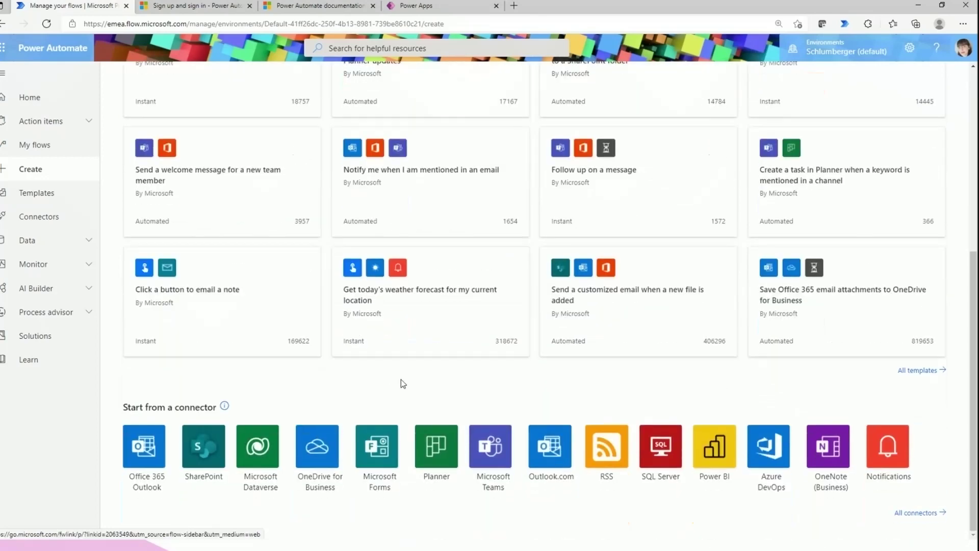
{"action": "scroll", "coordinate": [401, 383], "scroll_direction": "up", "scroll_amount": 4}
{"action": "scroll", "coordinate": [400, 378], "scroll_direction": "down", "scroll_amount": 4}
{"action": "scroll", "coordinate": [295, 436], "scroll_direction": "up", "scroll_amount": 6}
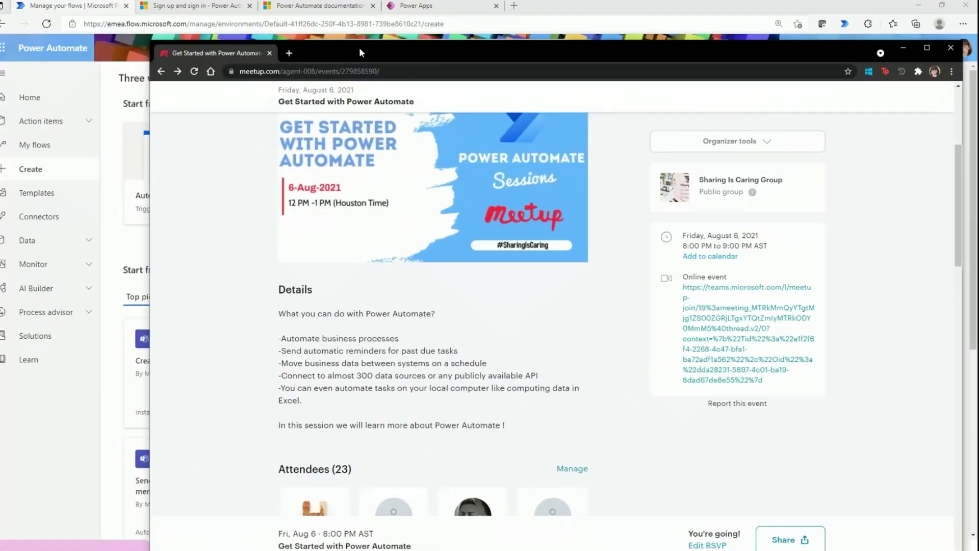
View the event's attendee list, then go to the Sharing Is Caring Group page
{"action": "scroll", "coordinate": [207, 331], "scroll_direction": "up", "scroll_amount": 4}
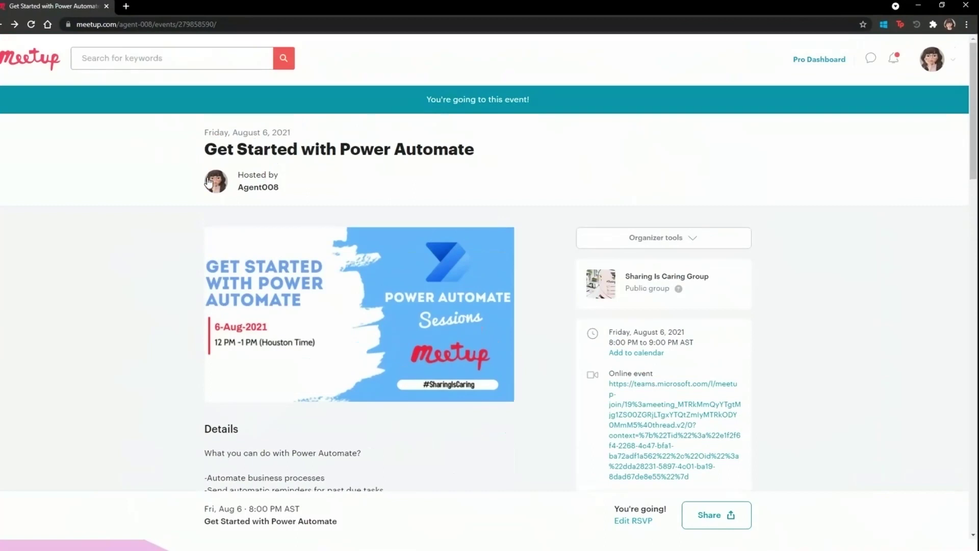
{"action": "left_click", "coordinate": [208, 183]}
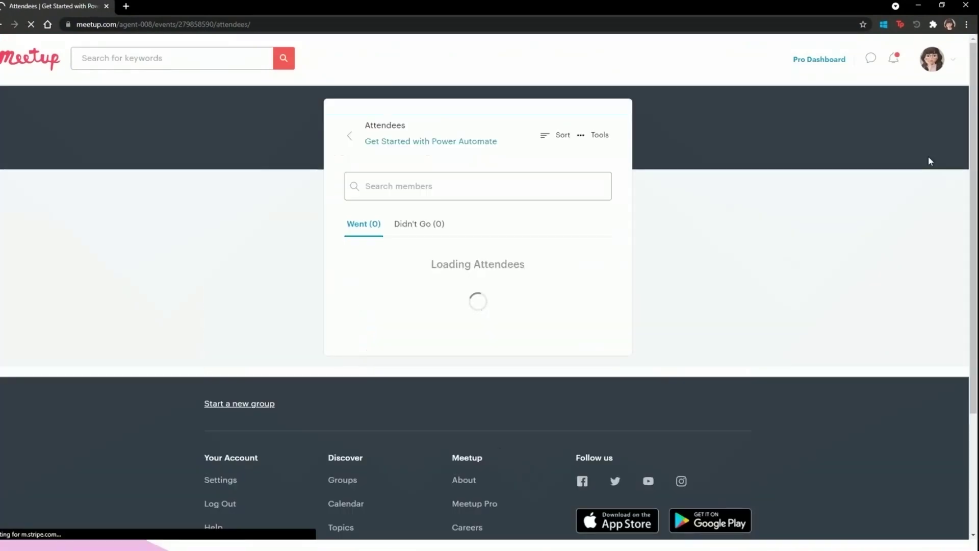
{"action": "left_click", "coordinate": [932, 60]}
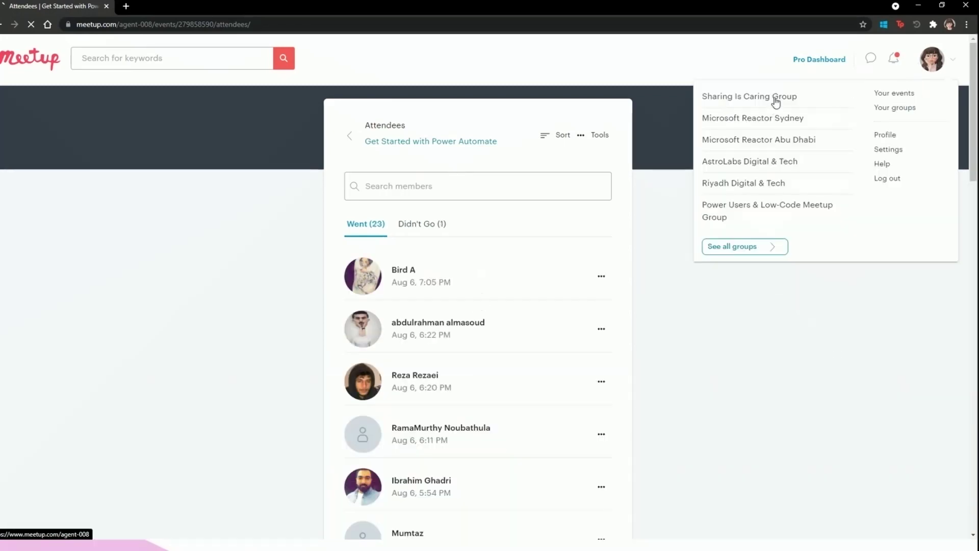
{"action": "left_click", "coordinate": [775, 100]}
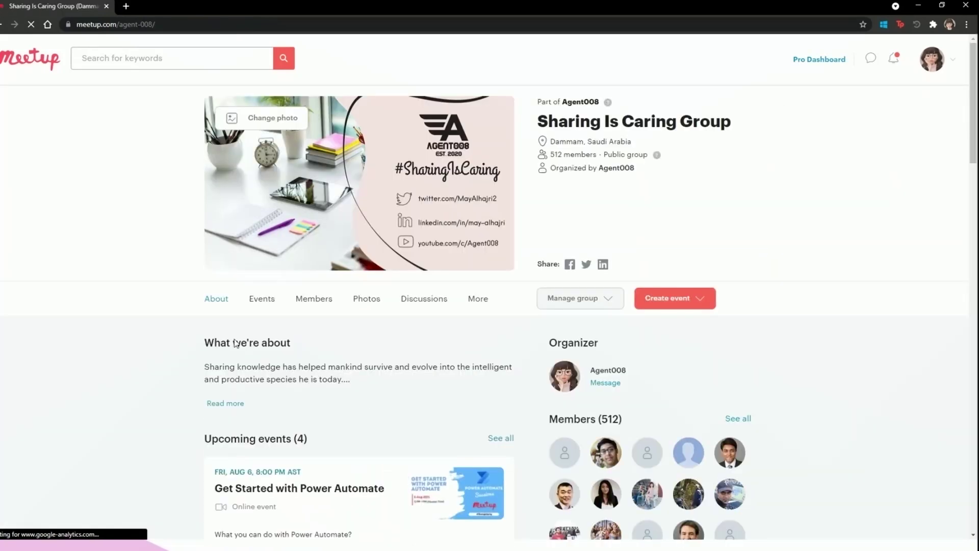
Scroll the group's upcoming events, open Manage for the Create cloud flow event, then minimize Chrome
{"action": "scroll", "coordinate": [235, 344], "scroll_direction": "down", "scroll_amount": 6}
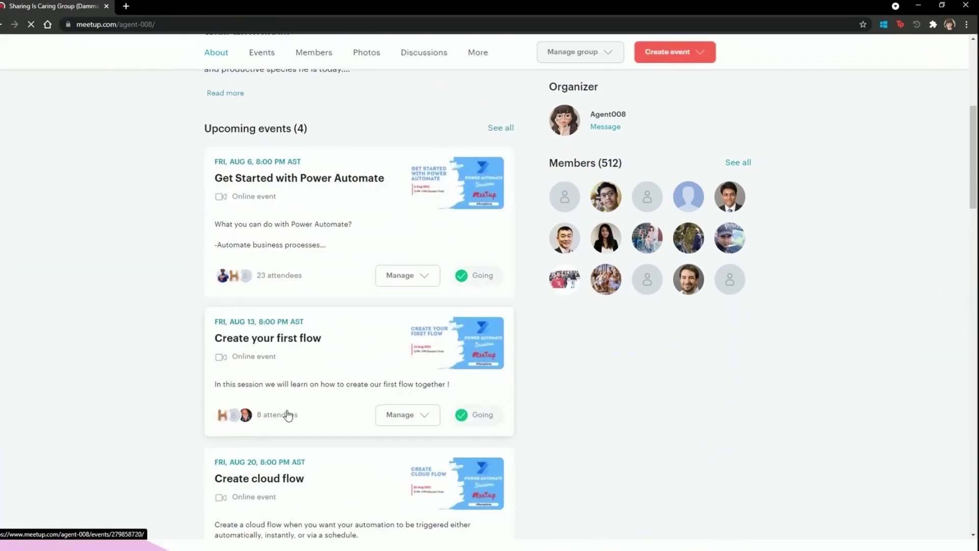
{"action": "scroll", "coordinate": [288, 414], "scroll_direction": "down", "scroll_amount": 2}
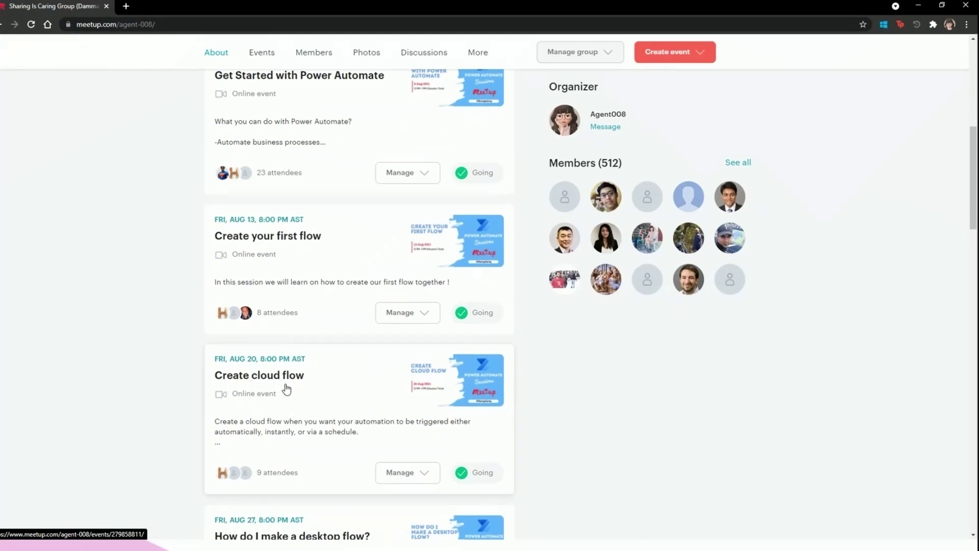
{"action": "scroll", "coordinate": [293, 435], "scroll_direction": "down", "scroll_amount": 1}
{"action": "scroll", "coordinate": [294, 435], "scroll_direction": "down", "scroll_amount": 2}
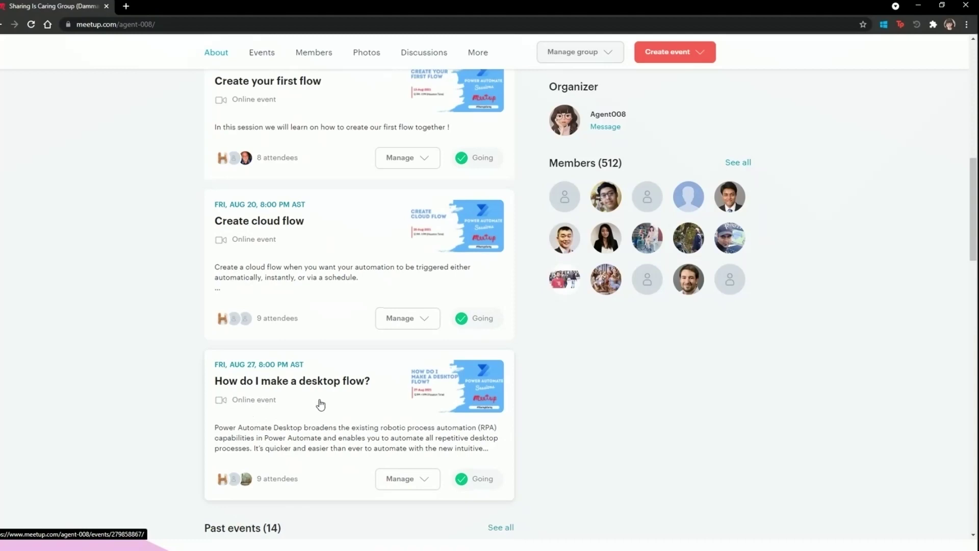
{"action": "scroll", "coordinate": [116, 431], "scroll_direction": "down", "scroll_amount": 1}
{"action": "scroll", "coordinate": [119, 432], "scroll_direction": "up", "scroll_amount": 1}
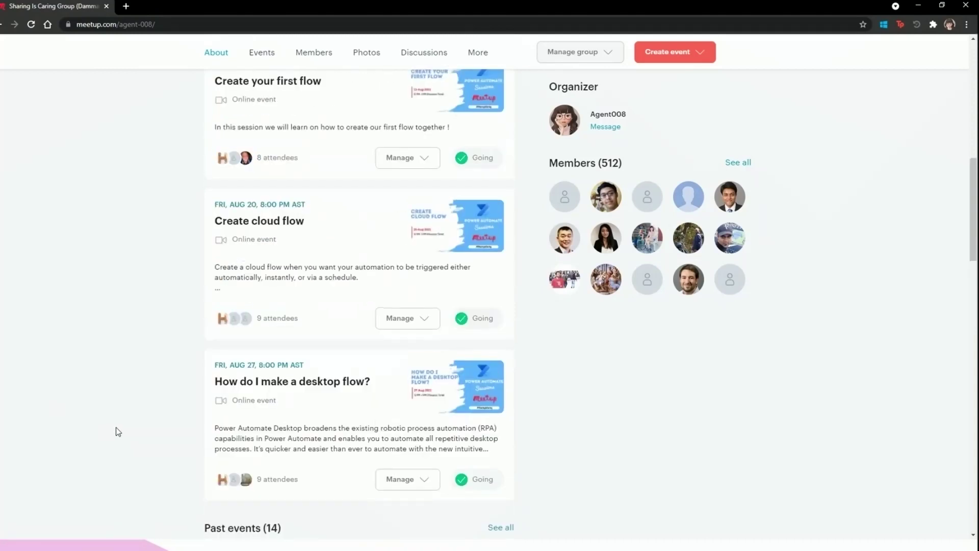
{"action": "scroll", "coordinate": [115, 427], "scroll_direction": "down", "scroll_amount": 2}
{"action": "scroll", "coordinate": [115, 429], "scroll_direction": "up", "scroll_amount": 3}
{"action": "left_click", "coordinate": [407, 362]}
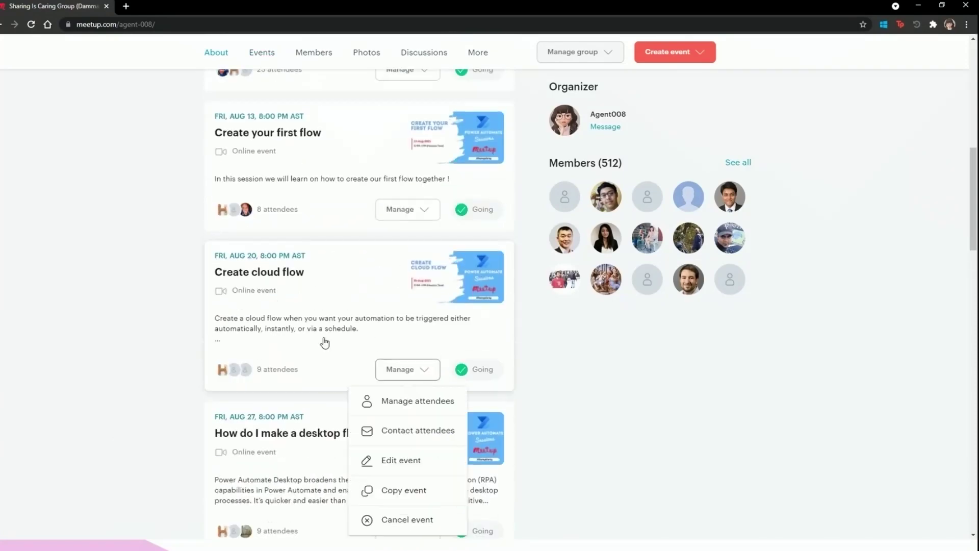
{"action": "scroll", "coordinate": [323, 341], "scroll_direction": "up", "scroll_amount": 3}
{"action": "scroll", "coordinate": [281, 346], "scroll_direction": "up", "scroll_amount": 3}
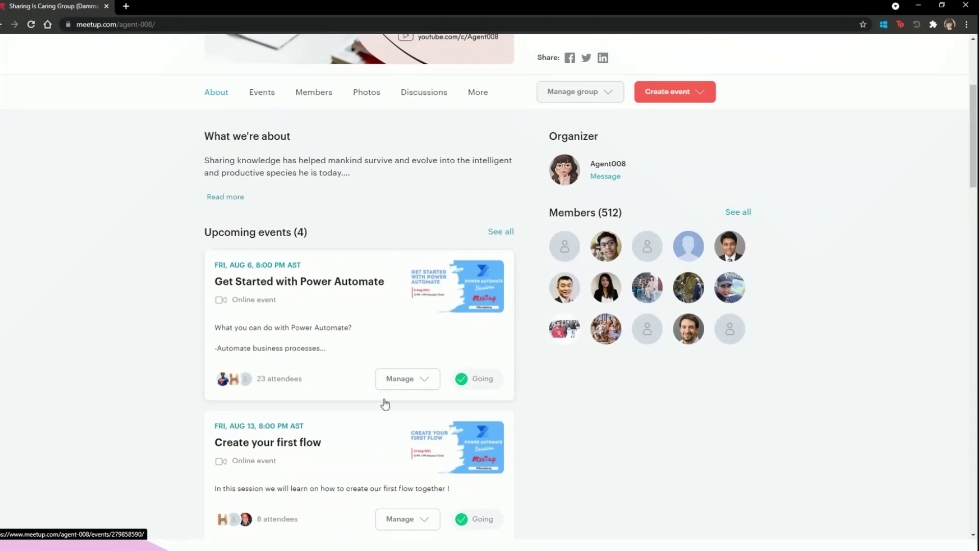
{"action": "left_click", "coordinate": [921, 6]}
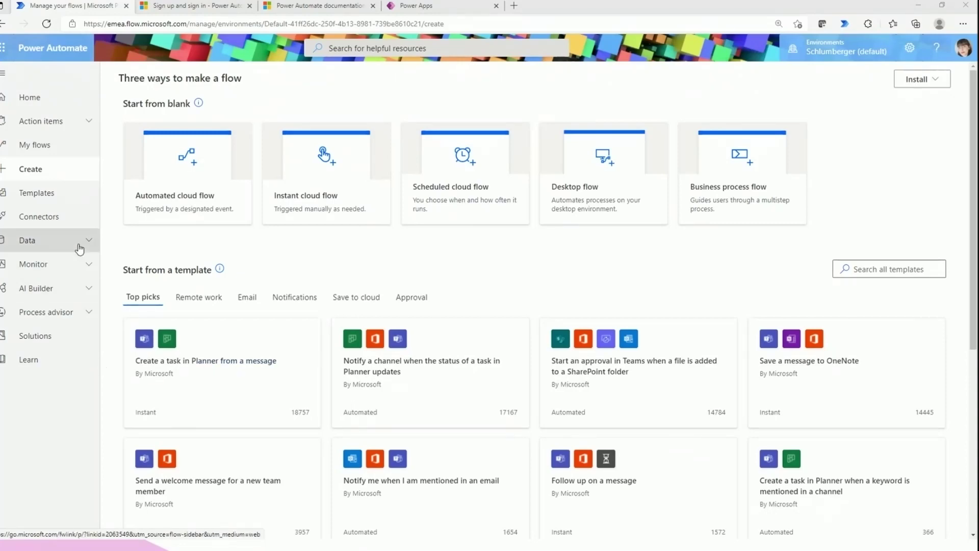
Go to Data > Custom connectors and open the New custom connector dropdown
{"action": "left_click", "coordinate": [75, 224]}
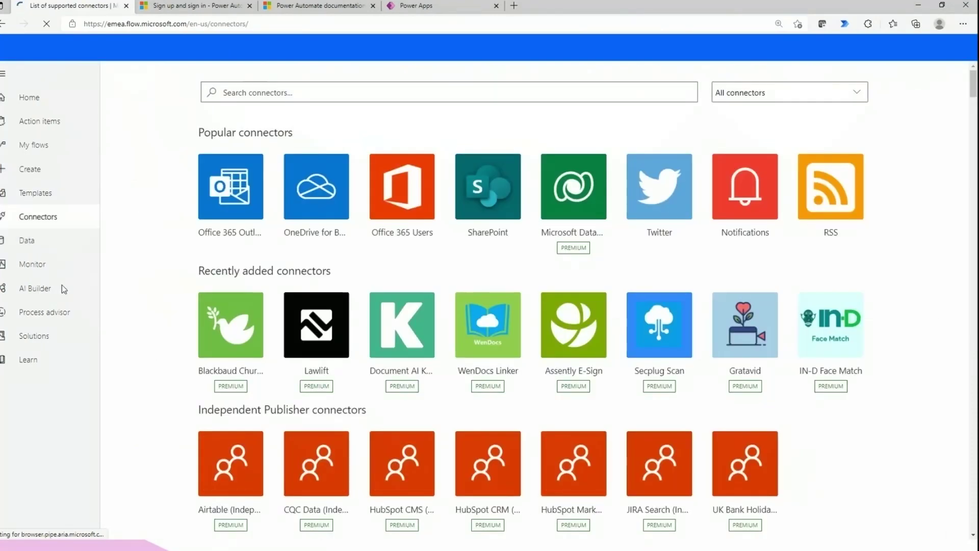
{"action": "left_click", "coordinate": [52, 243]}
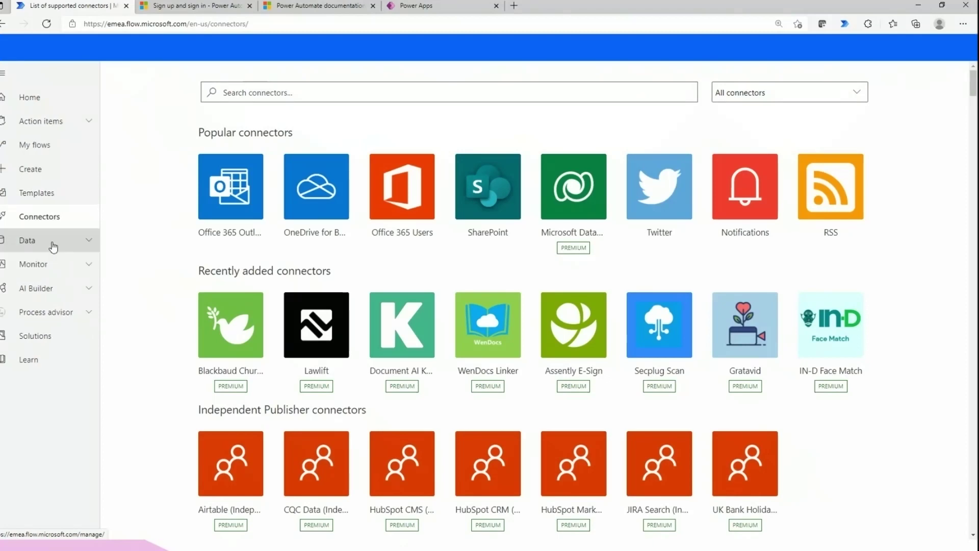
{"action": "left_click", "coordinate": [74, 320]}
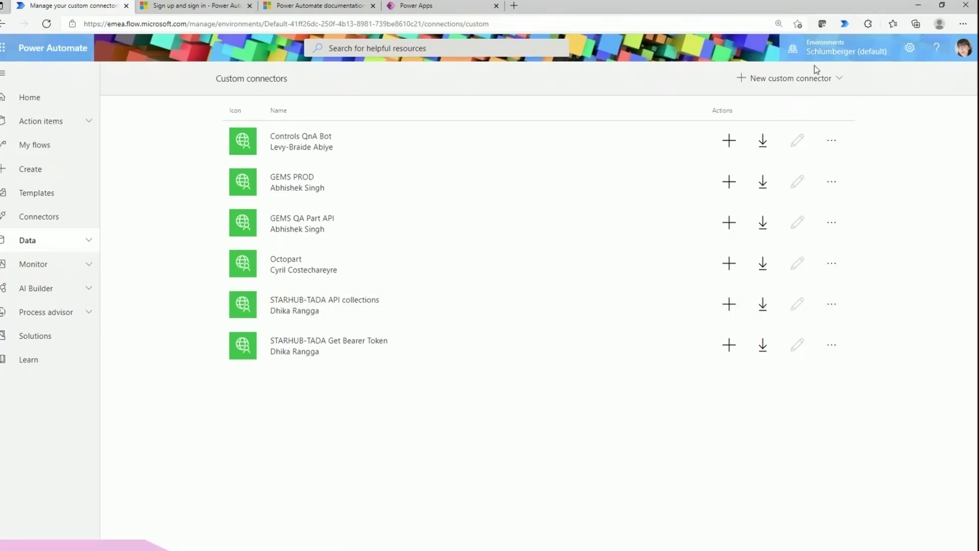
{"action": "left_click", "coordinate": [820, 82]}
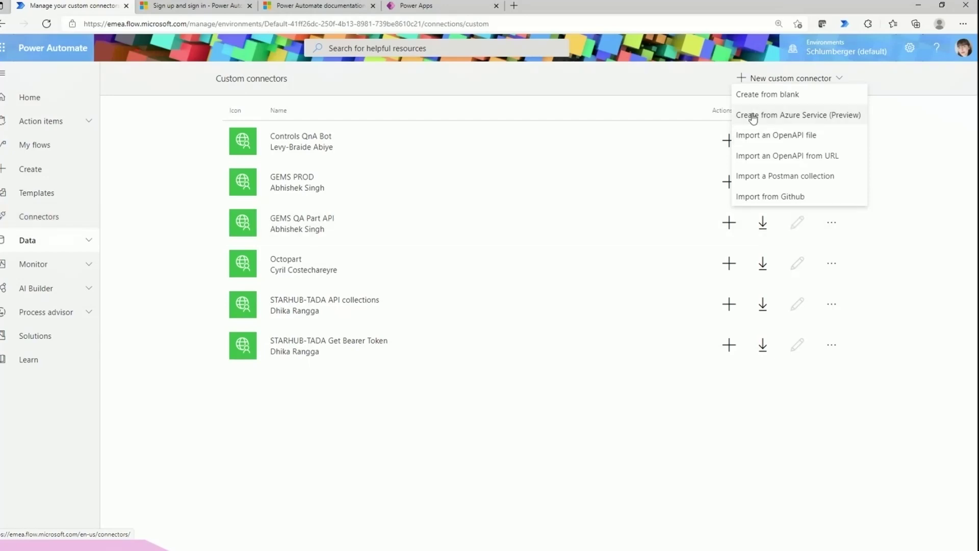
Create a custom connector from blank named 'Test', then go back to the Connectors catalogue
{"action": "left_click", "coordinate": [778, 100]}
{"action": "left_click", "coordinate": [385, 288]}
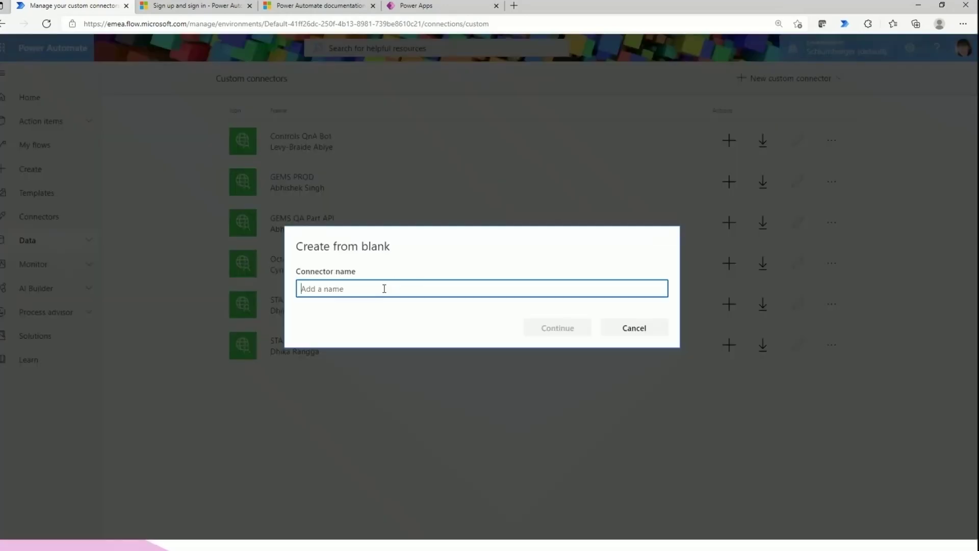
{"action": "type", "text": "tEST"}
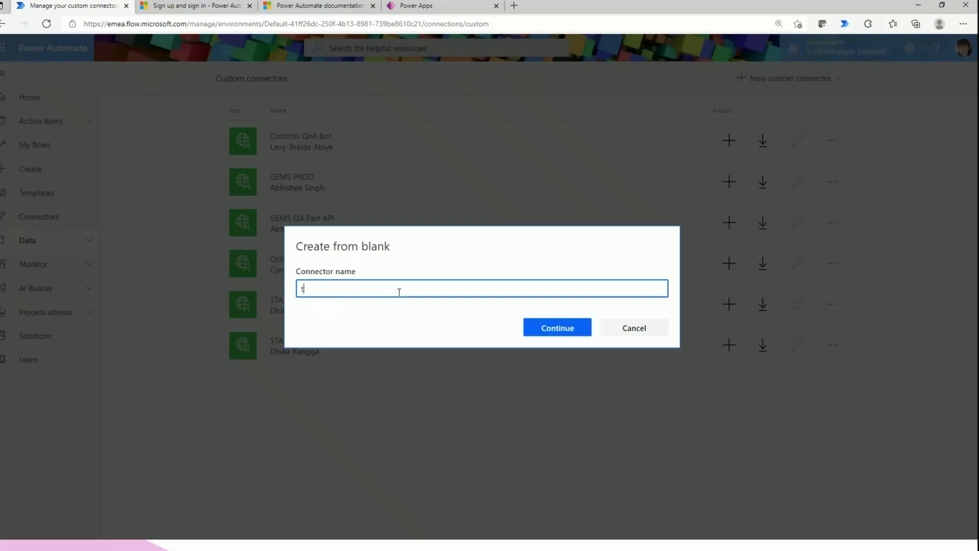
{"action": "key", "text": "BackSpace"}
{"action": "key", "text": "BackSpace"}
{"action": "key", "text": "BackSpace"}
{"action": "key", "text": "BackSpace"}
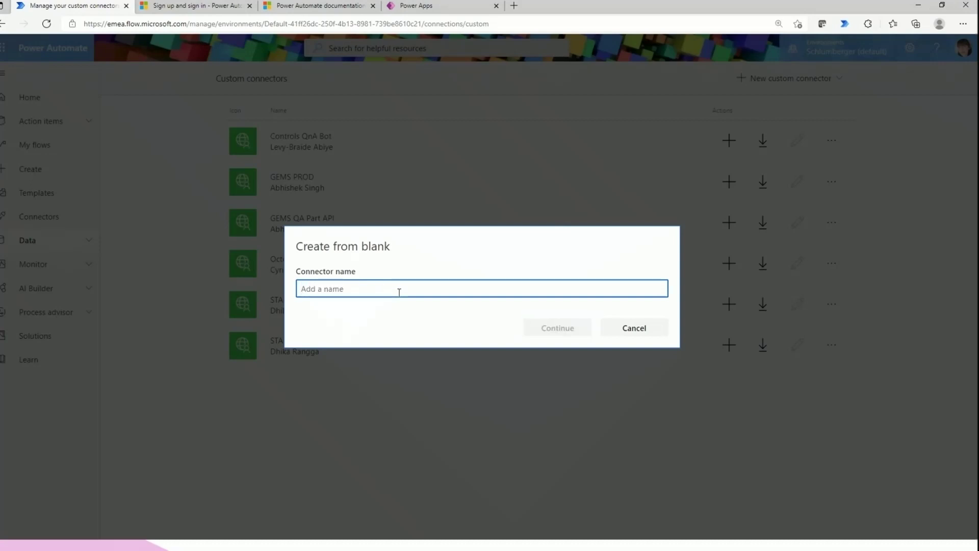
{"action": "type", "text": "Test"}
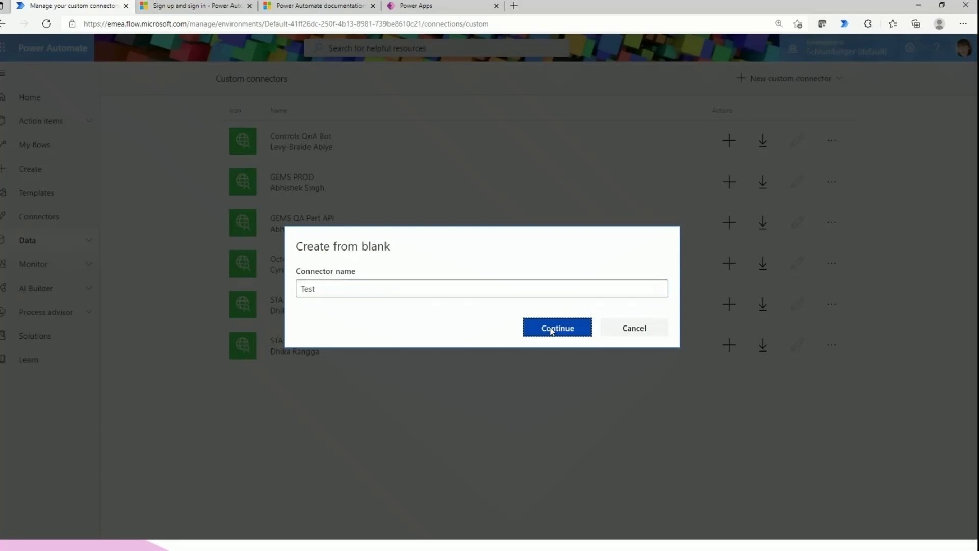
{"action": "left_click", "coordinate": [557, 326]}
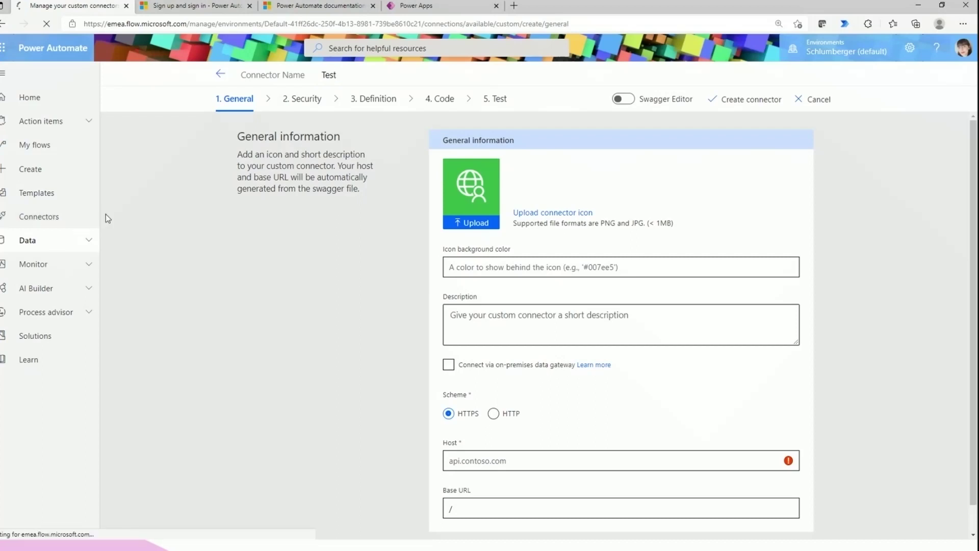
{"action": "left_click", "coordinate": [72, 220]}
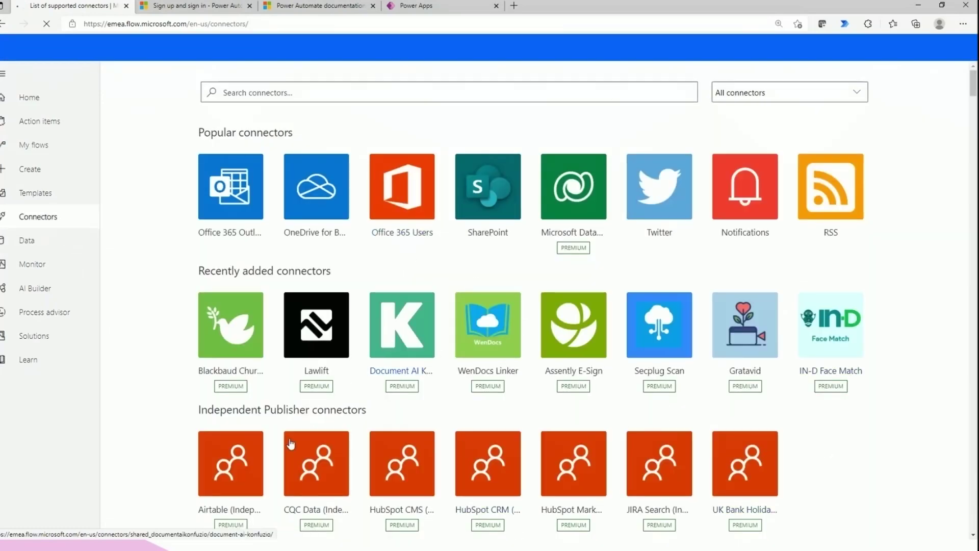
Scroll down to the All connectors grid and expand the Data section in the sidebar
{"action": "scroll", "coordinate": [374, 391], "scroll_direction": "down", "scroll_amount": 10}
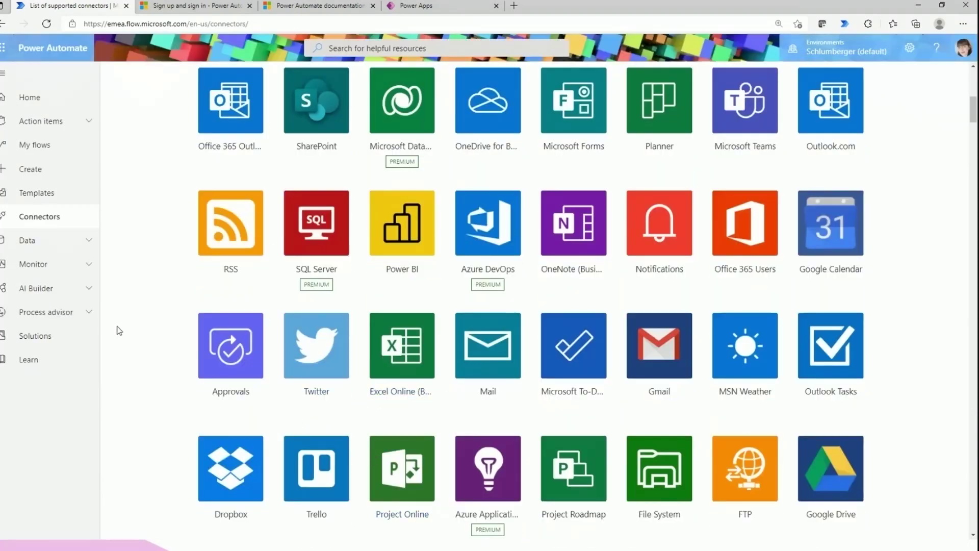
{"action": "left_click", "coordinate": [61, 240]}
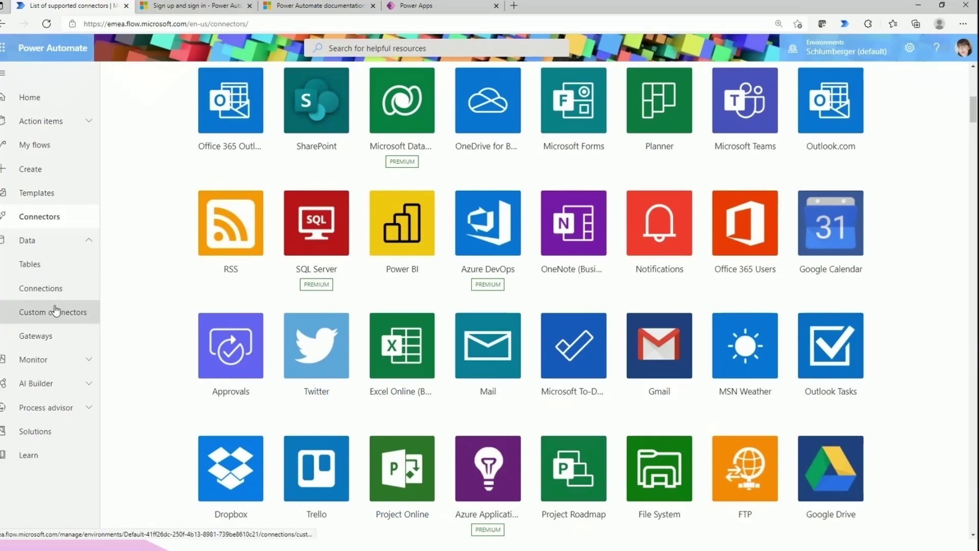